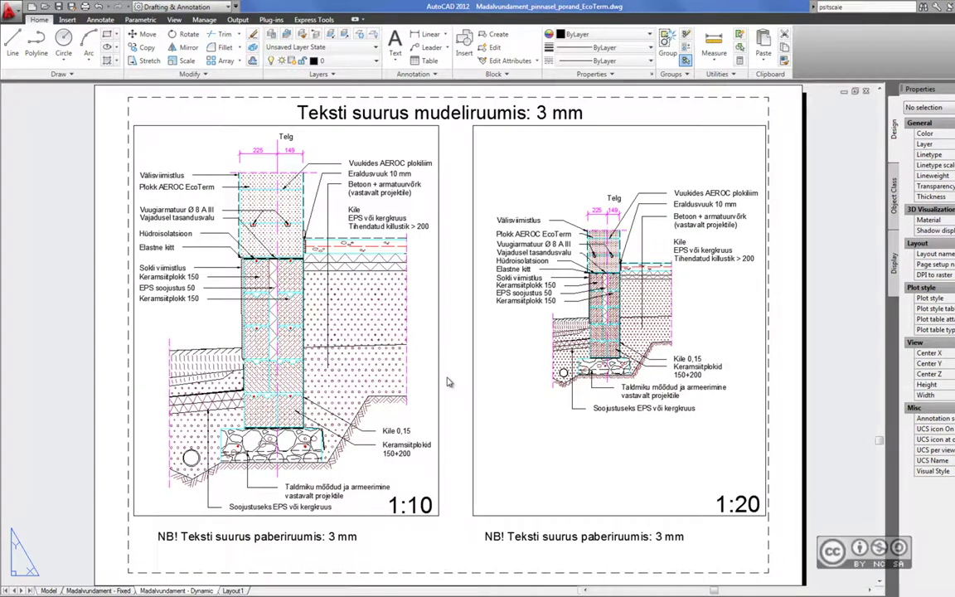
Open Liiklussõlm.dwg from the joonised folder.
{"action": "left_click", "coordinate": [46, 6]}
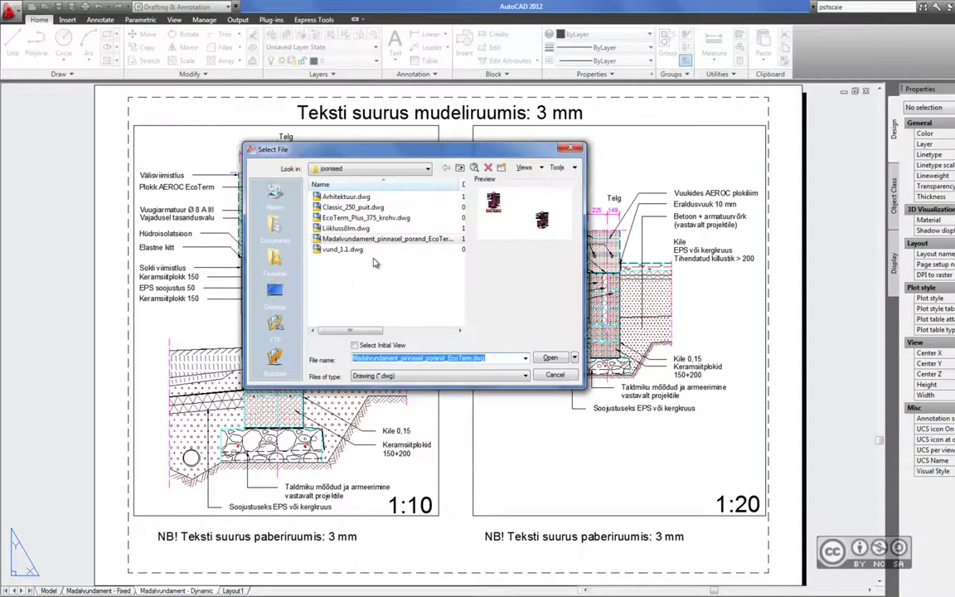
{"action": "double_click", "coordinate": [345, 228]}
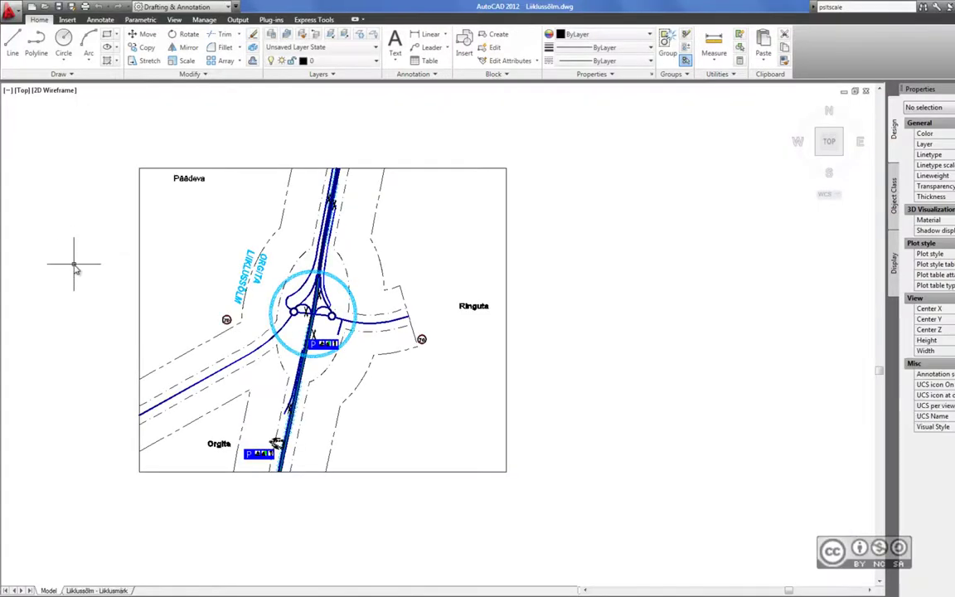
Centre the roundabout in model space, then switch to the Liiklussõlm - Liiklusmärk layout.
{"action": "scroll", "coordinate": [299, 352], "scroll_direction": "up", "scroll_amount": 3}
{"action": "middle_click_drag", "start_coordinate": [300, 340], "coordinate": [399, 282]}
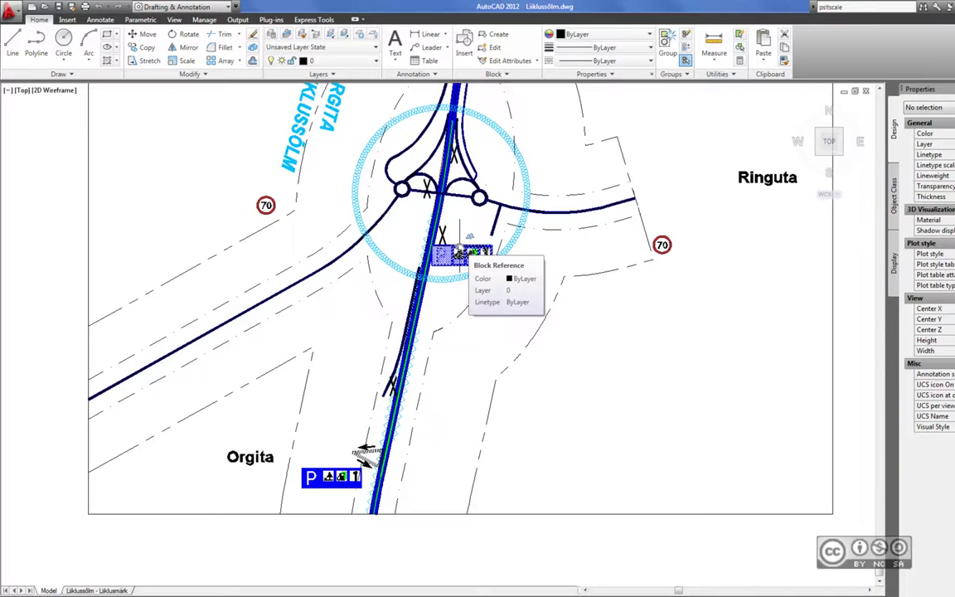
{"action": "left_click", "coordinate": [96, 591]}
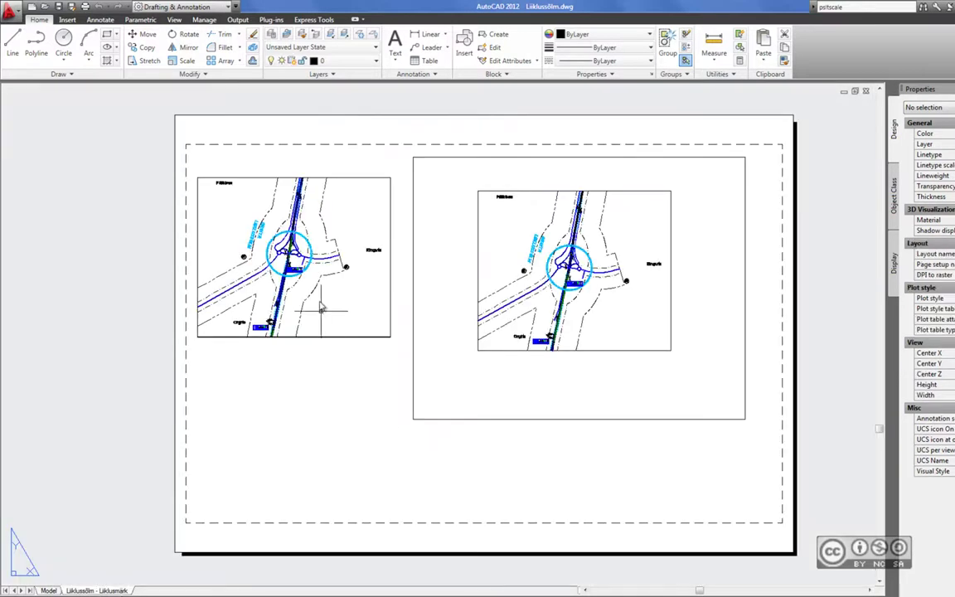
Set the right viewport's standard scale to 1:10 in Properties.
{"action": "left_click", "coordinate": [328, 337]}
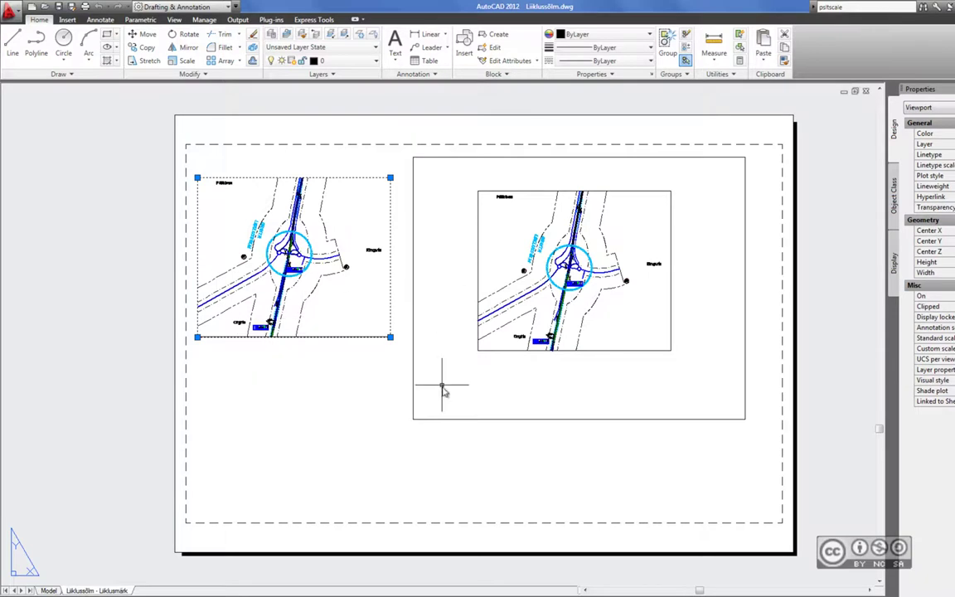
{"action": "key", "text": "Escape"}
{"action": "left_click", "coordinate": [568, 419]}
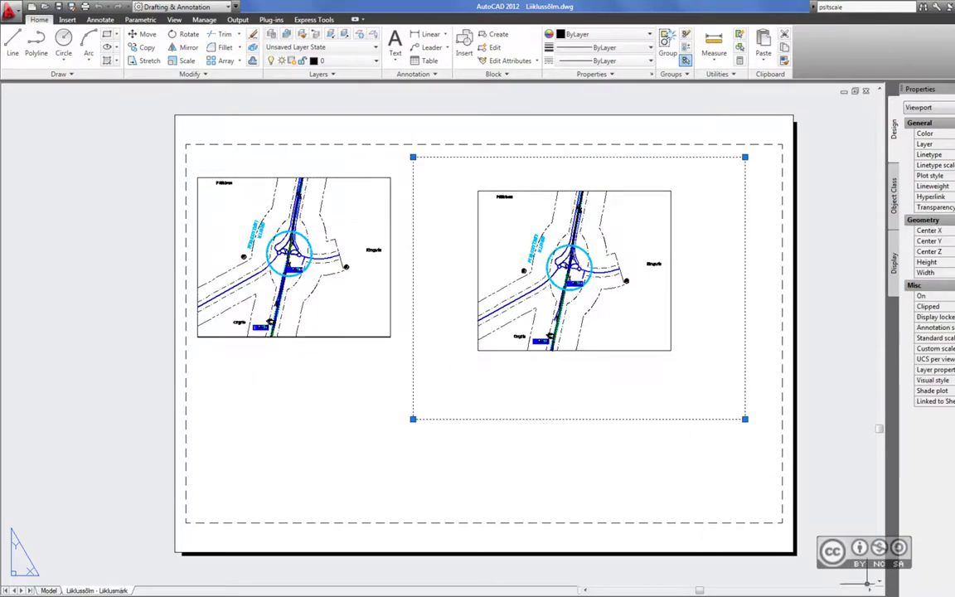
{"action": "left_click", "coordinate": [941, 338]}
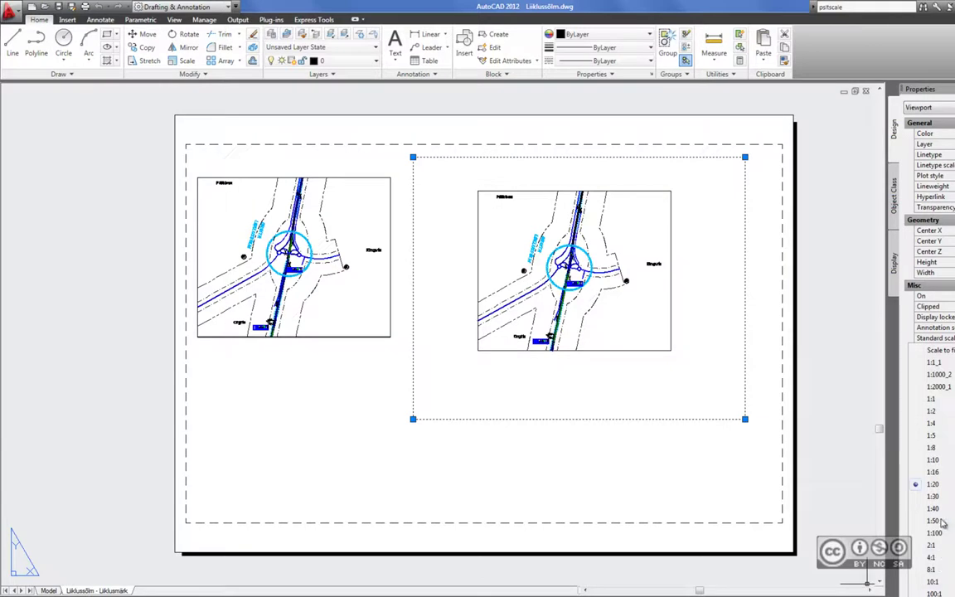
{"action": "left_click", "coordinate": [935, 460]}
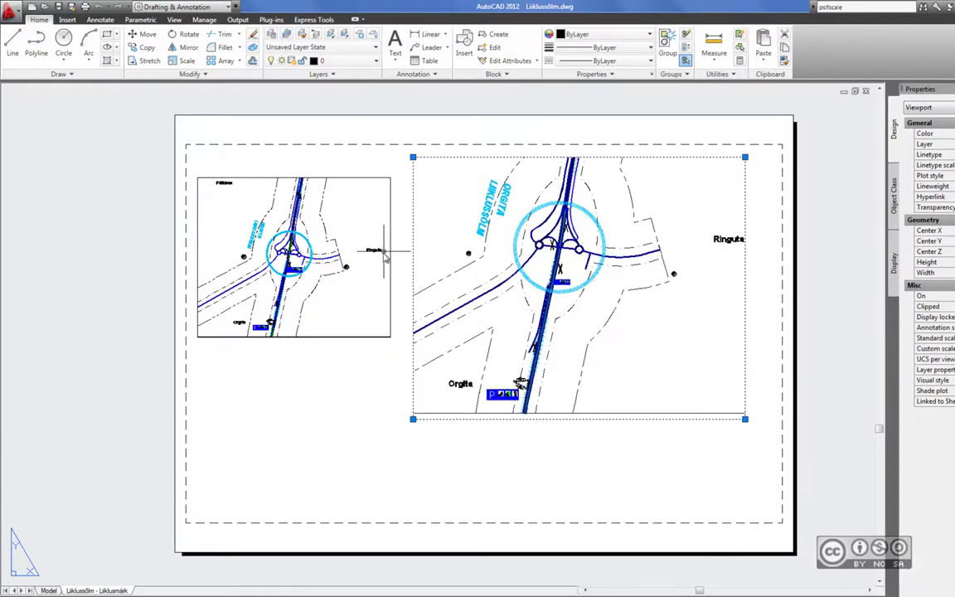
{"action": "key", "text": "Escape"}
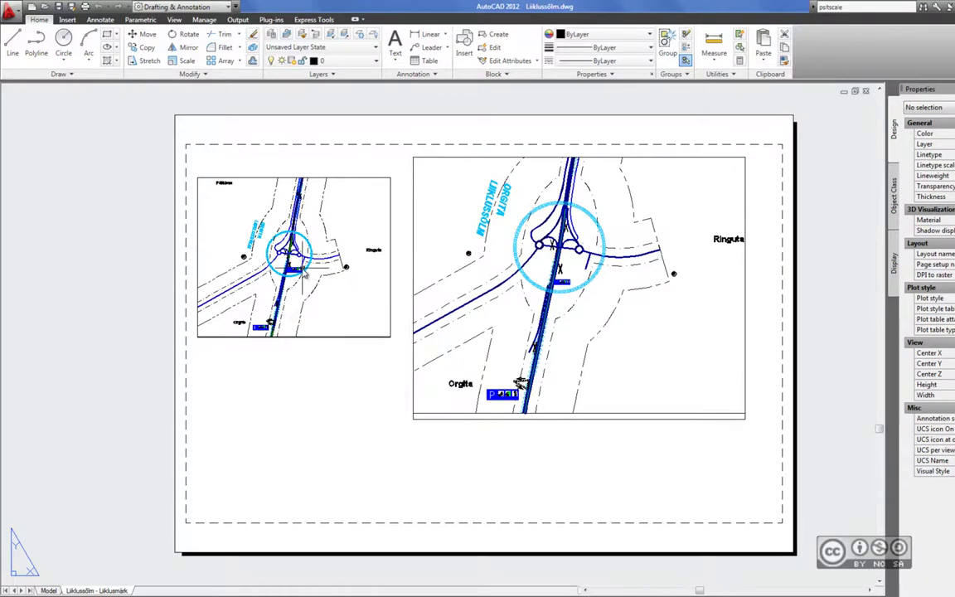
Zoom and pan across the sheet to compare the signs in both viewports.
{"action": "scroll", "coordinate": [290, 241], "scroll_direction": "up", "scroll_amount": 2}
{"action": "scroll", "coordinate": [301, 280], "scroll_direction": "up", "scroll_amount": 2}
{"action": "scroll", "coordinate": [301, 280], "scroll_direction": "up", "scroll_amount": 2}
{"action": "scroll", "coordinate": [284, 297], "scroll_direction": "up", "scroll_amount": 2}
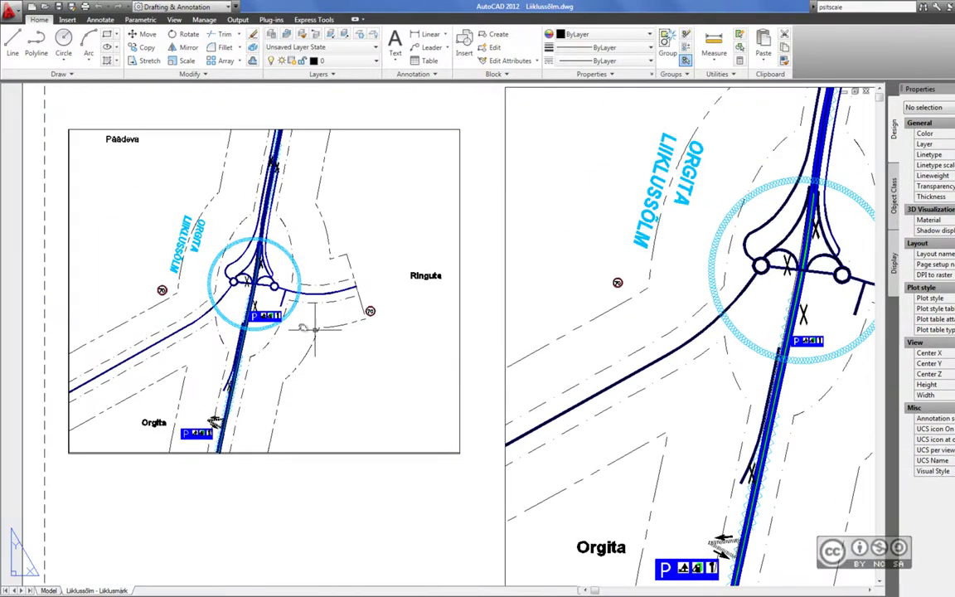
{"action": "scroll", "coordinate": [155, 287], "scroll_direction": "up", "scroll_amount": 2}
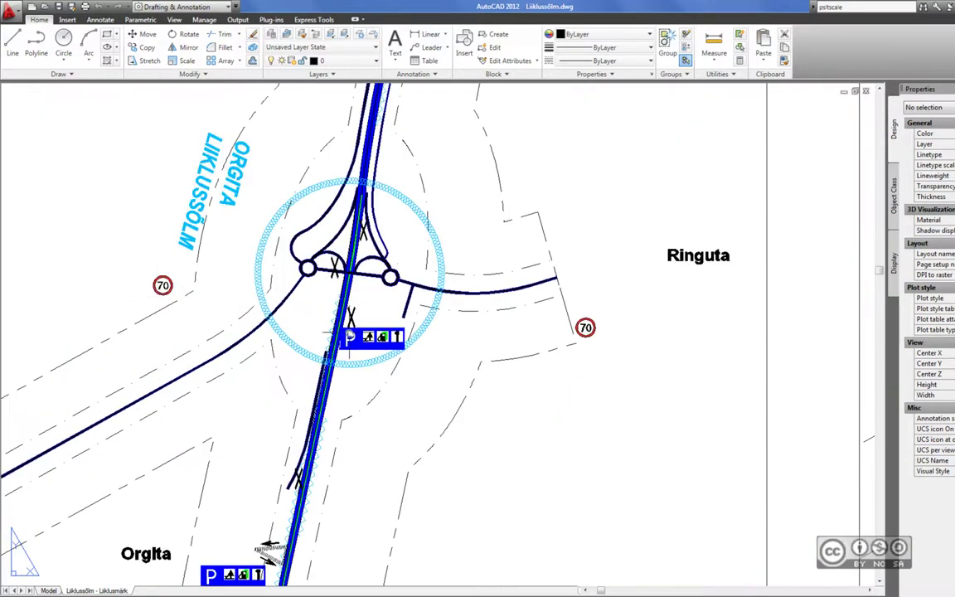
{"action": "middle_click_drag", "start_coordinate": [590, 345], "coordinate": [572, 346]}
{"action": "scroll", "coordinate": [571, 345], "scroll_direction": "up", "scroll_amount": 2}
{"action": "middle_click_drag", "start_coordinate": [523, 305], "coordinate": [245, 299]}
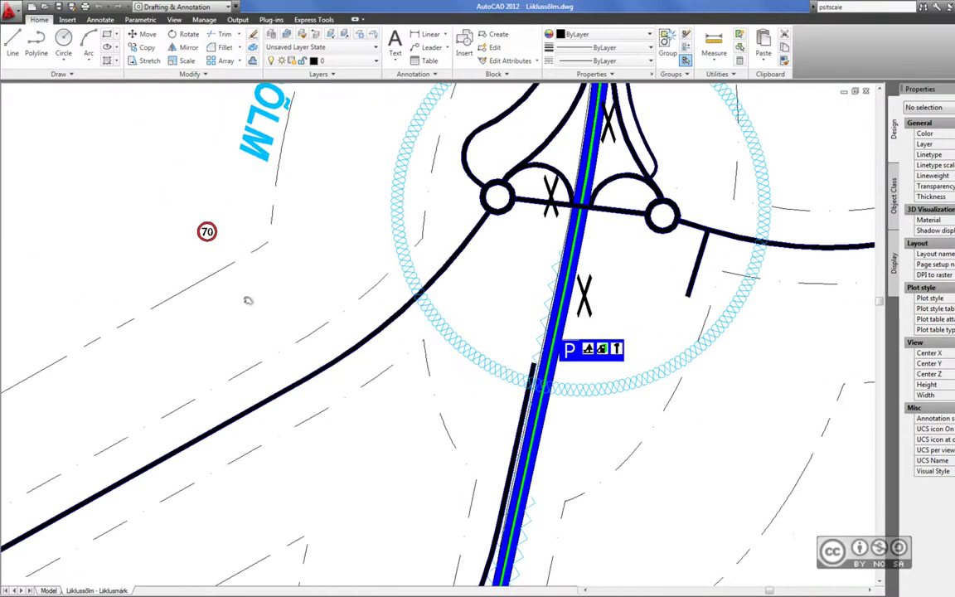
{"action": "scroll", "coordinate": [480, 358], "scroll_direction": "down", "scroll_amount": 5}
{"action": "middle_click_drag", "start_coordinate": [402, 333], "coordinate": [610, 240]}
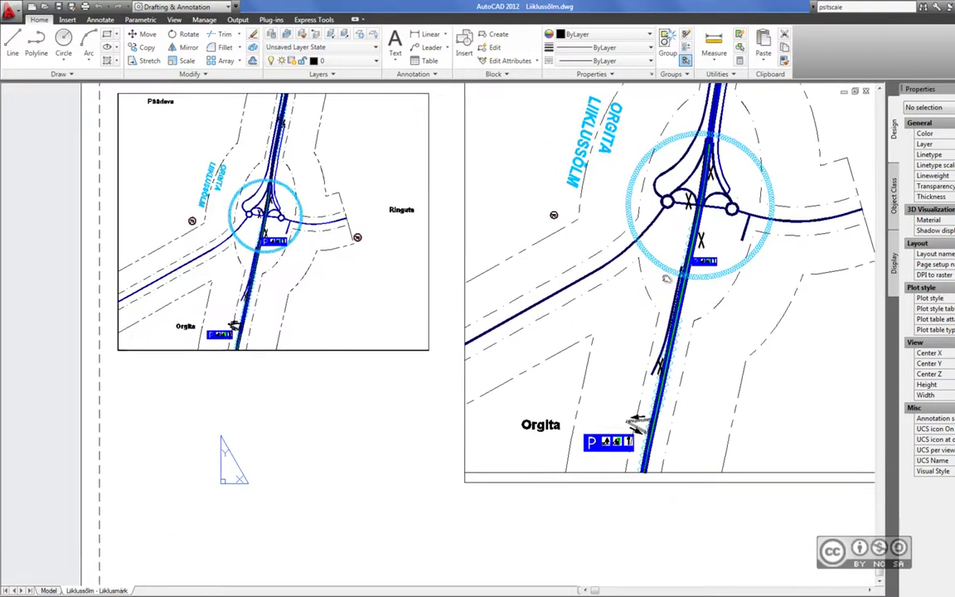
{"action": "scroll", "coordinate": [209, 338], "scroll_direction": "up", "scroll_amount": 1}
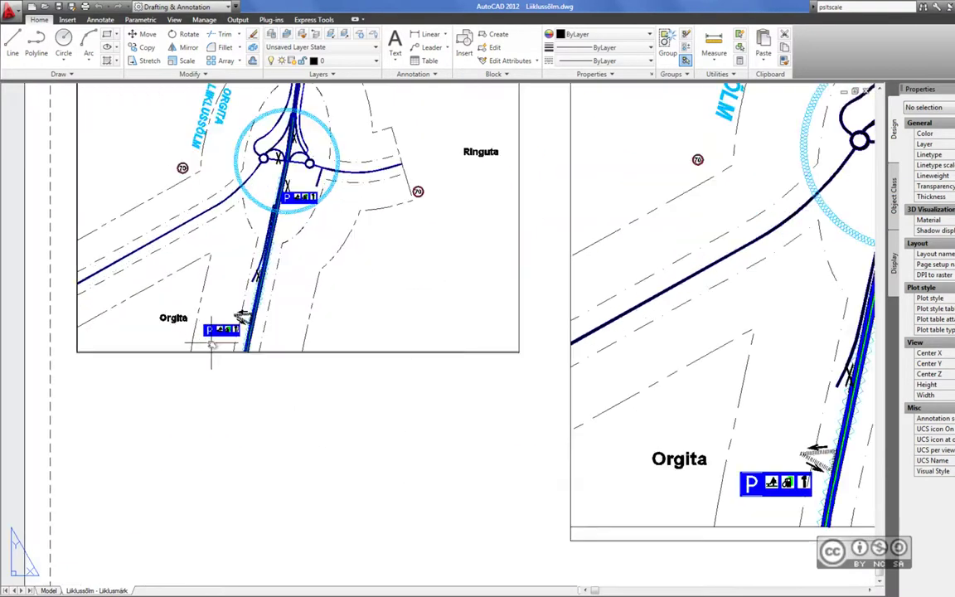
{"action": "scroll", "coordinate": [209, 339], "scroll_direction": "up", "scroll_amount": 1}
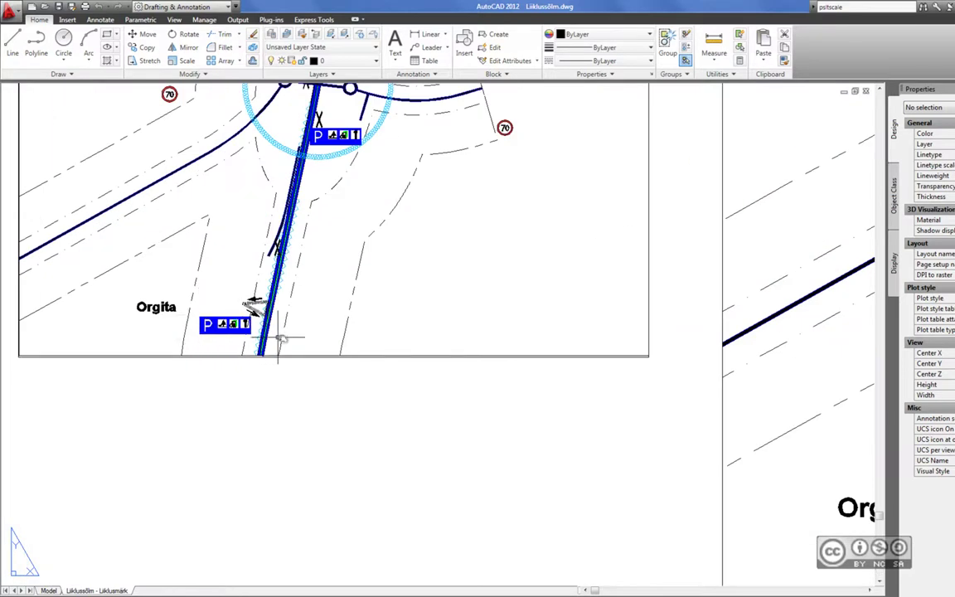
{"action": "scroll", "coordinate": [415, 365], "scroll_direction": "down", "scroll_amount": 1}
{"action": "scroll", "coordinate": [448, 414], "scroll_direction": "down", "scroll_amount": 1}
{"action": "middle_click_drag", "start_coordinate": [447, 415], "coordinate": [478, 412]}
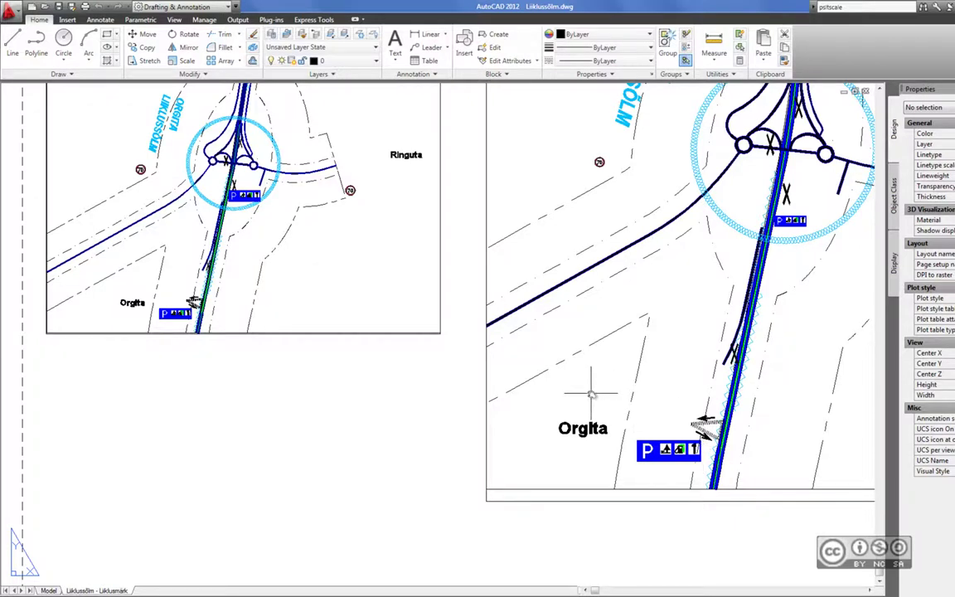
{"action": "middle_click_drag", "start_coordinate": [590, 355], "coordinate": [333, 348]}
{"action": "scroll", "coordinate": [333, 348], "scroll_direction": "down", "scroll_amount": 2}
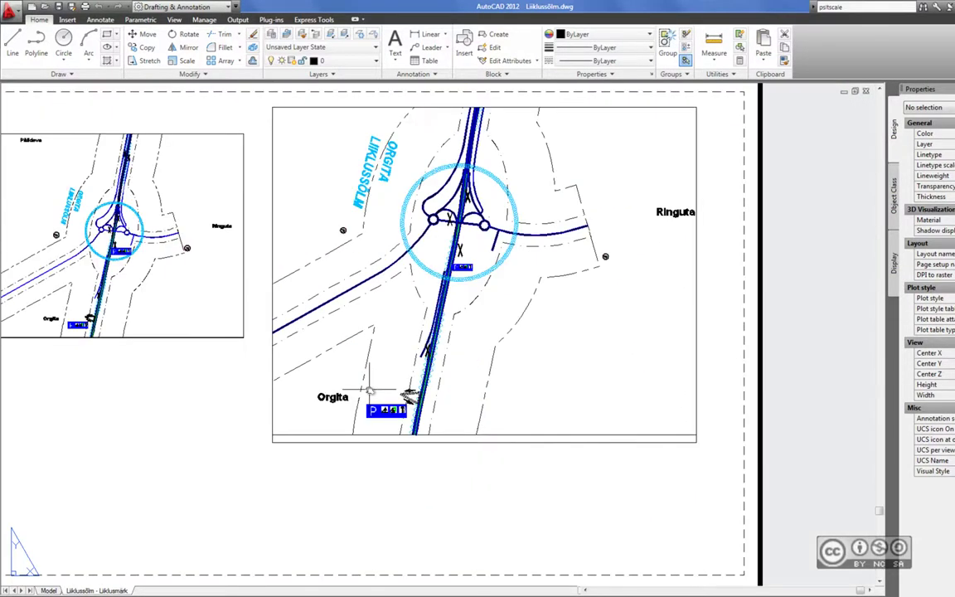
Give the right viewport a smaller standard scale so the roundabout shrinks.
{"action": "left_click", "coordinate": [522, 442]}
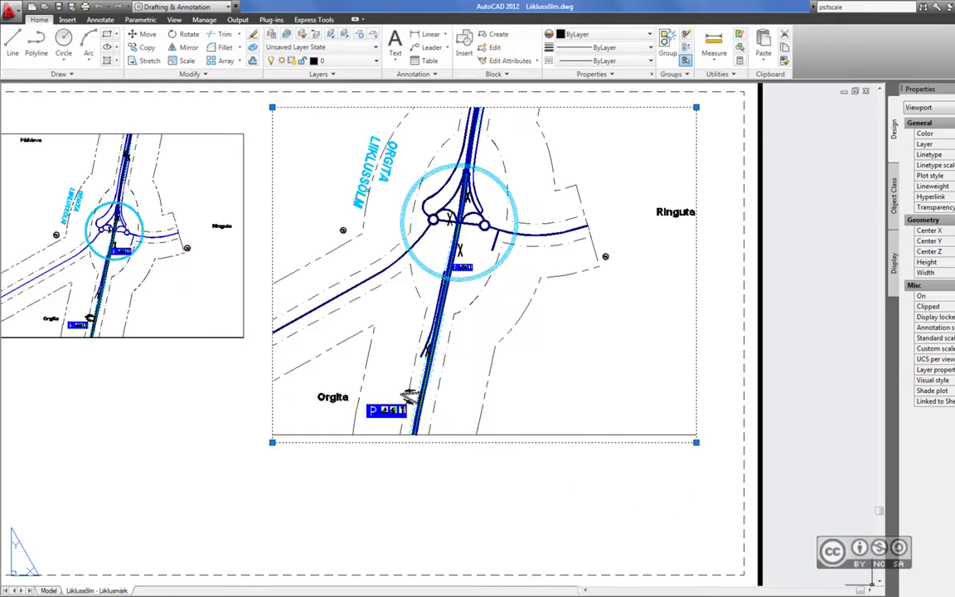
{"action": "left_click", "coordinate": [871, 583]}
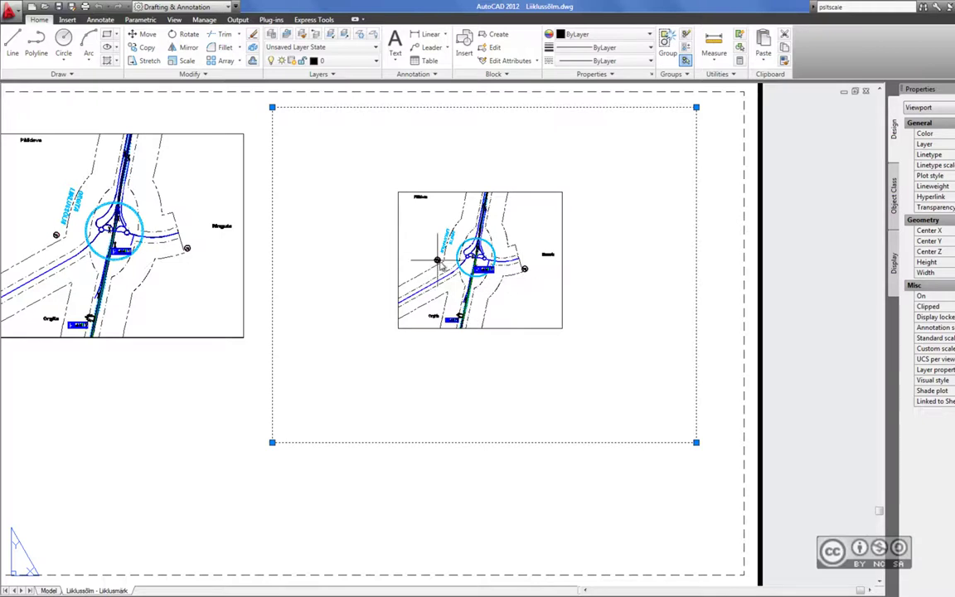
{"action": "scroll", "coordinate": [485, 264], "scroll_direction": "up", "scroll_amount": 2}
{"action": "middle_click_drag", "start_coordinate": [423, 289], "coordinate": [620, 320]}
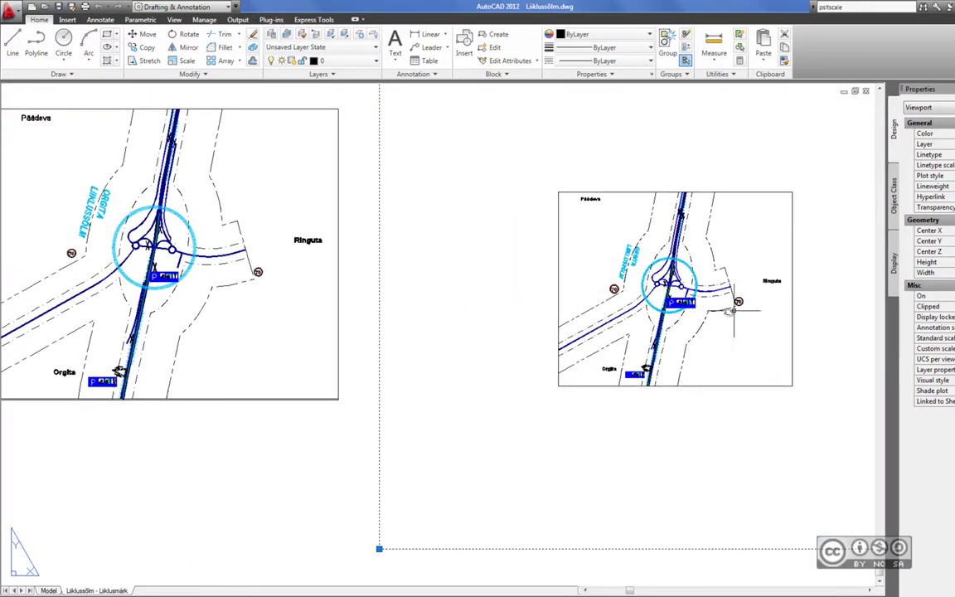
Open the Arhitektuur.dwg drawing.
{"action": "scroll", "coordinate": [544, 397], "scroll_direction": "down", "scroll_amount": 2}
{"action": "scroll", "coordinate": [465, 355], "scroll_direction": "down", "scroll_amount": 1}
{"action": "left_click", "coordinate": [44, 7]}
{"action": "left_click", "coordinate": [558, 418]}
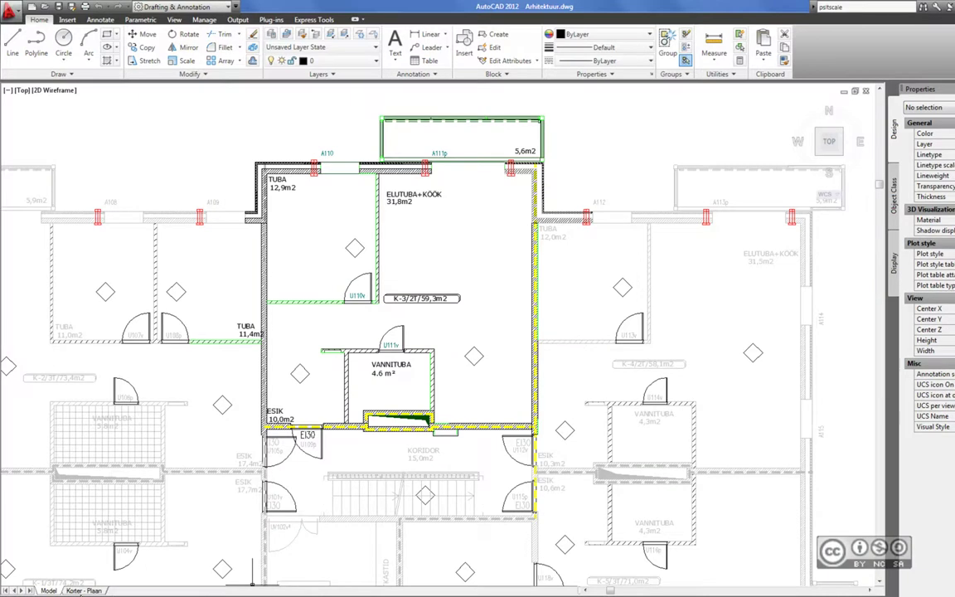
On the Korter - Plaan layout, inspect the apartment label in the 1:50 viewport, then return to Liiklussõlm.dwg.
{"action": "left_click", "coordinate": [83, 590]}
{"action": "scroll", "coordinate": [448, 388], "scroll_direction": "down", "scroll_amount": 1}
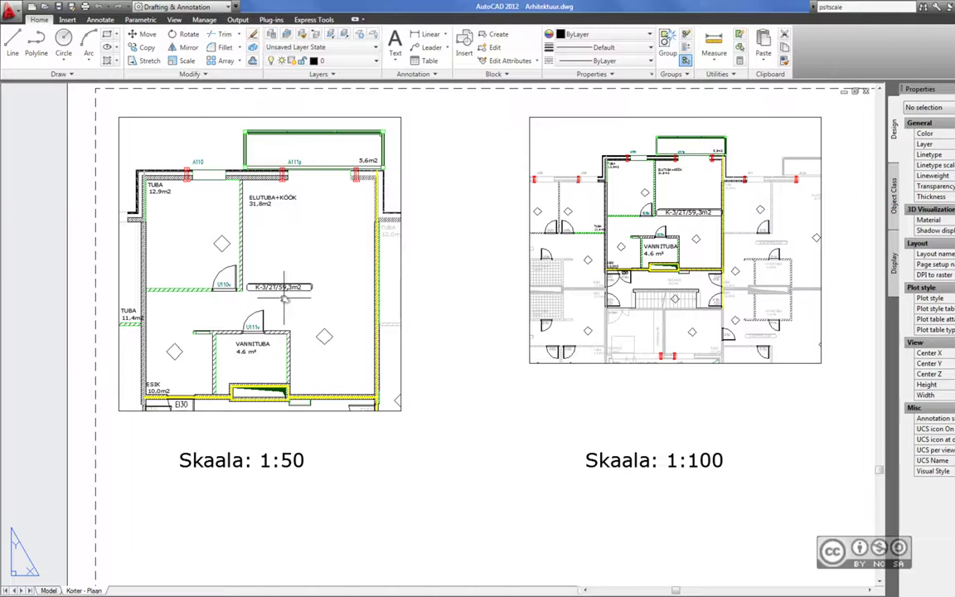
{"action": "double_click", "coordinate": [291, 287]}
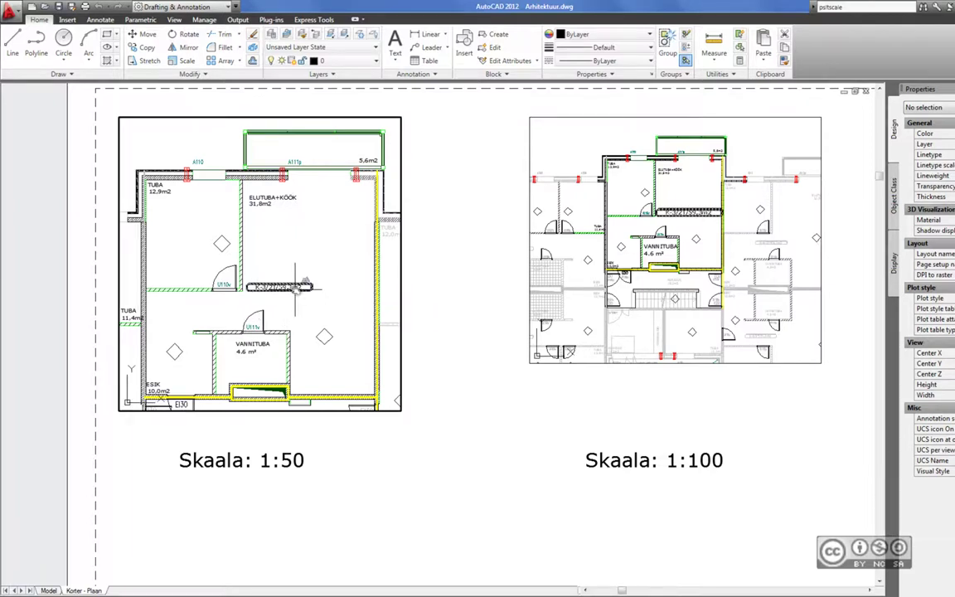
{"action": "left_click", "coordinate": [296, 286]}
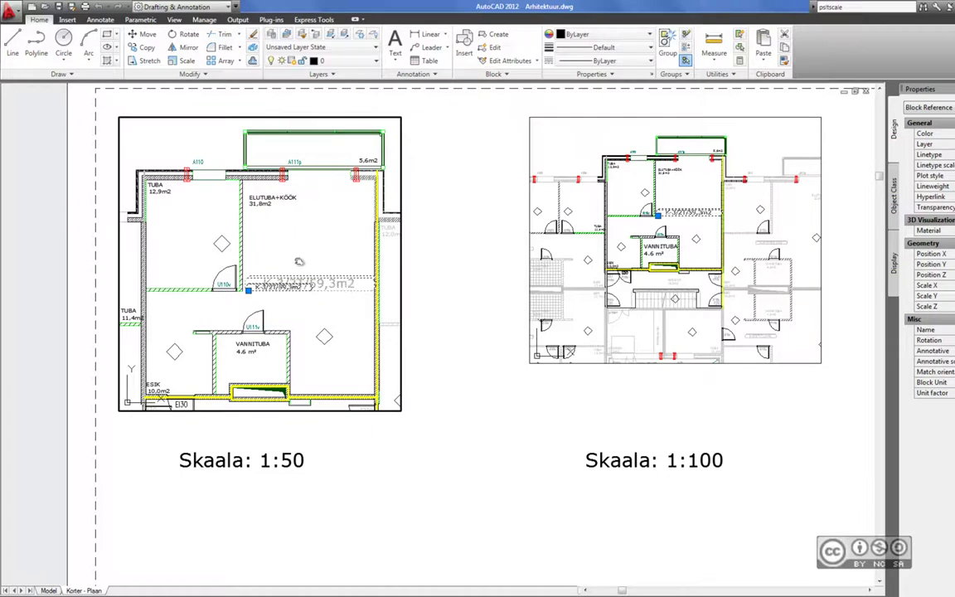
{"action": "key", "text": "Escape"}
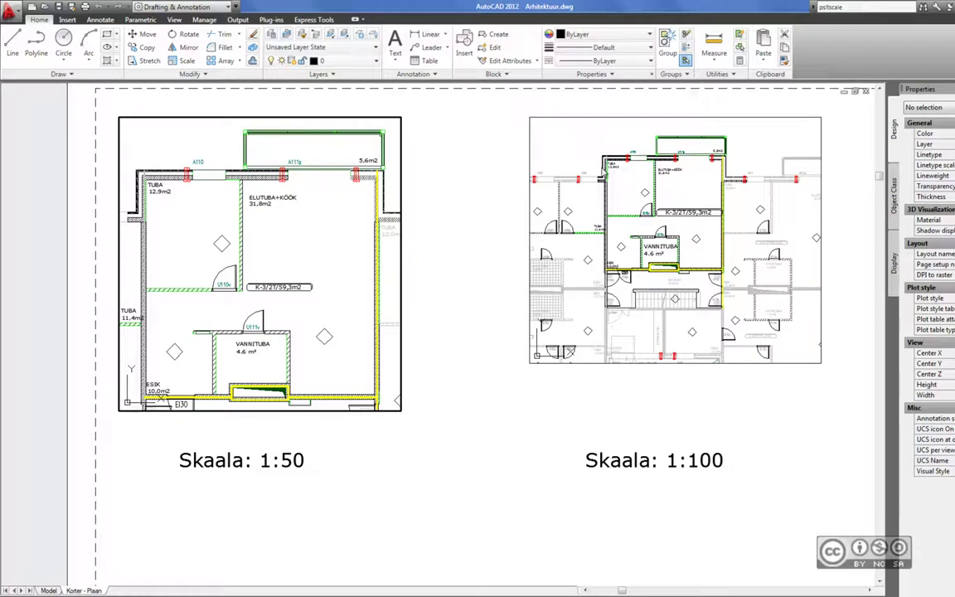
{"action": "double_click", "coordinate": [442, 216]}
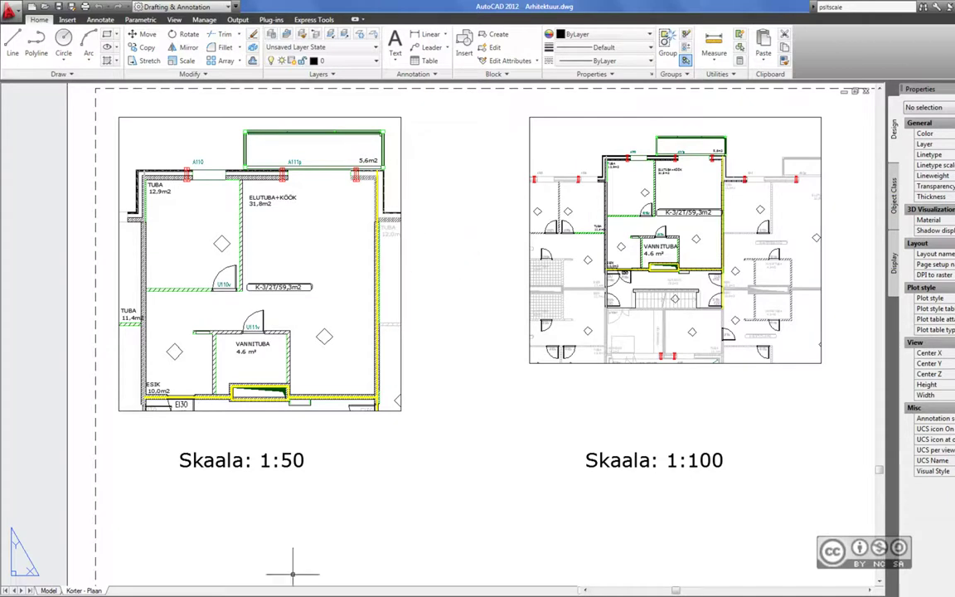
{"action": "left_click", "coordinate": [190, 573]}
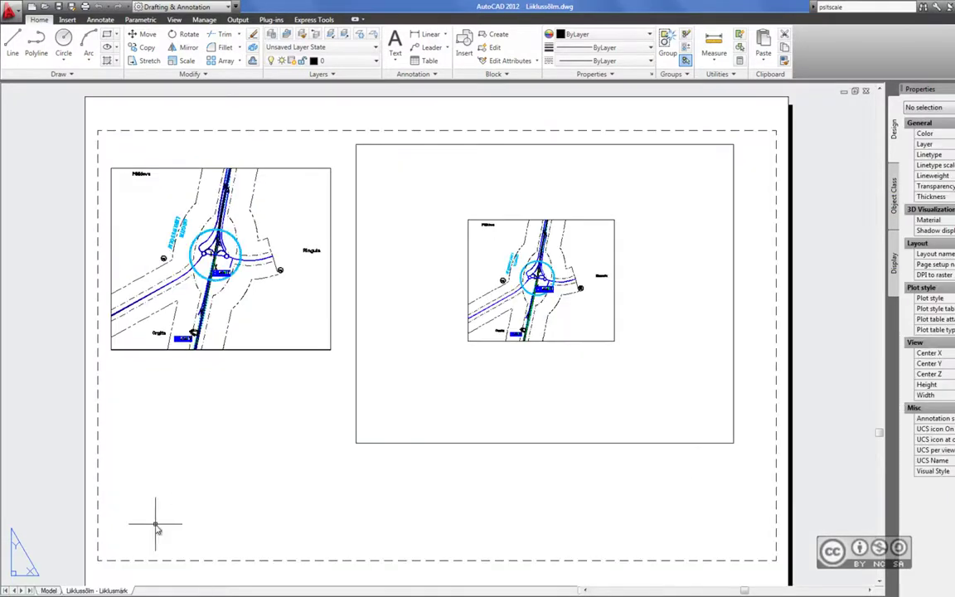
In model space, select the P sign block near Orgita and explode it.
{"action": "left_click", "coordinate": [52, 590]}
{"action": "middle_click_drag", "start_coordinate": [464, 457], "coordinate": [495, 316]}
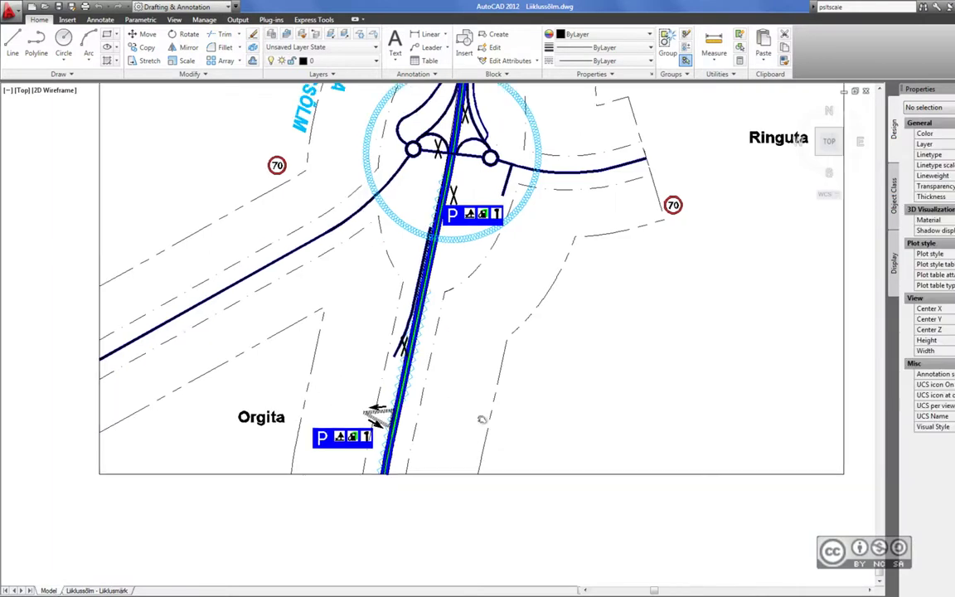
{"action": "scroll", "coordinate": [359, 356], "scroll_direction": "up", "scroll_amount": 3}
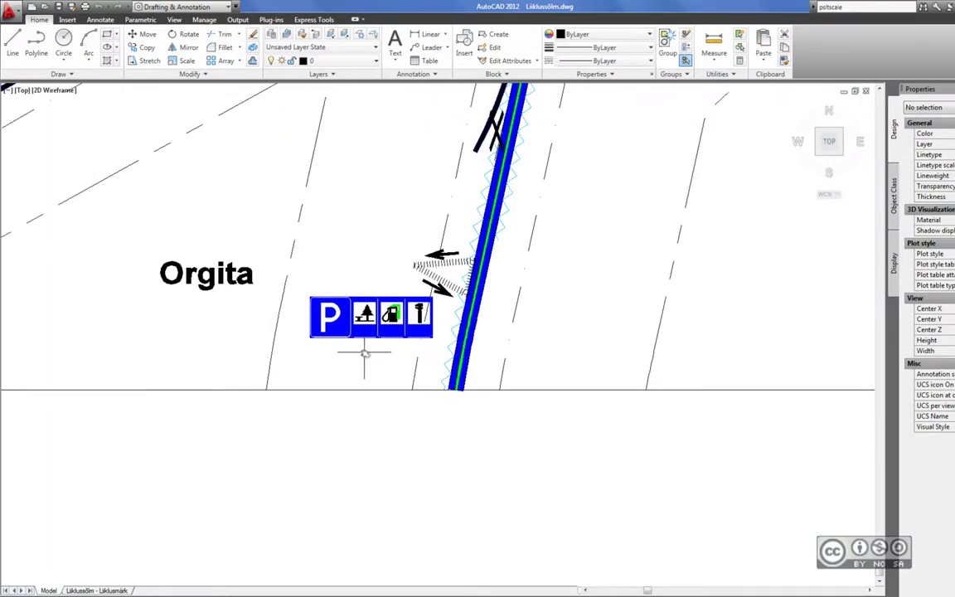
{"action": "left_click", "coordinate": [371, 338]}
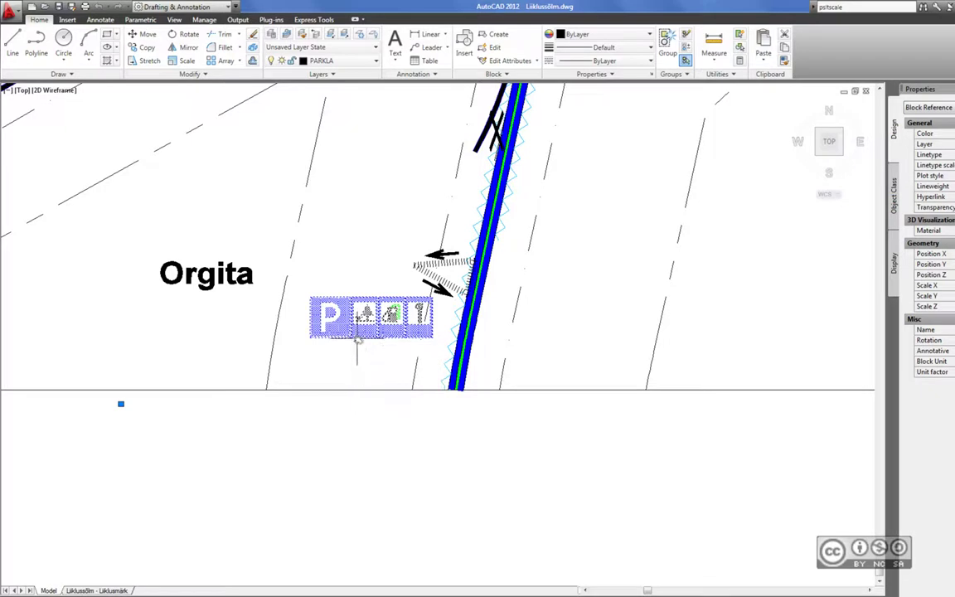
{"action": "right_click", "coordinate": [365, 357]}
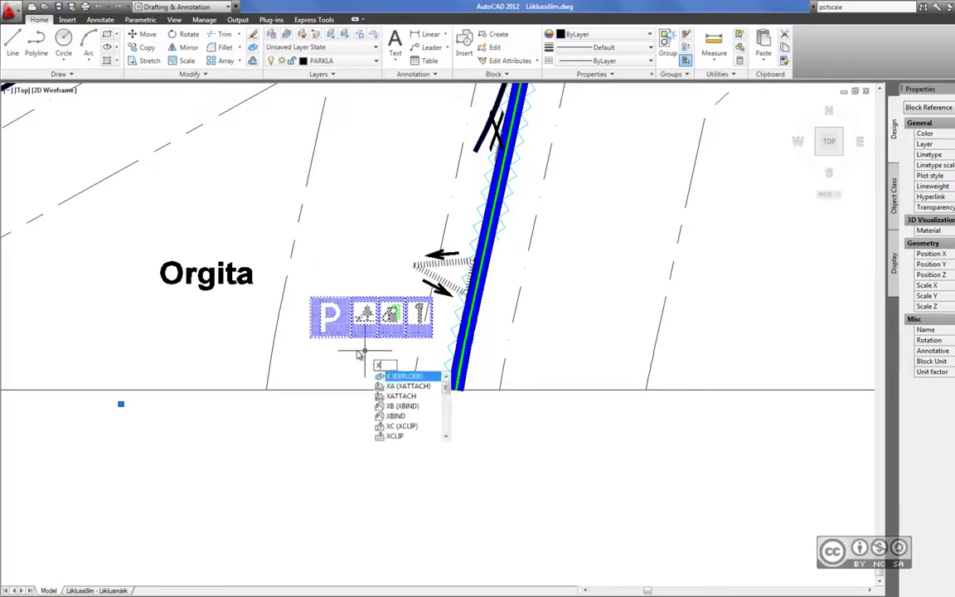
{"action": "key", "text": "Escape"}
{"action": "key", "text": "Escape"}
Window-select all the loose sign pieces.
{"action": "left_click", "coordinate": [300, 292]}
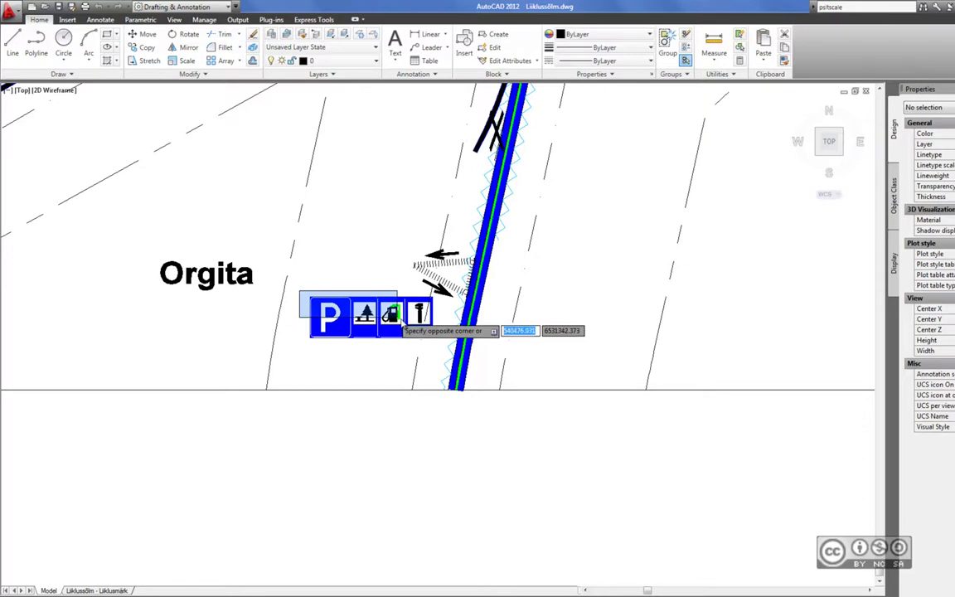
{"action": "left_click", "coordinate": [437, 351]}
{"action": "scroll", "coordinate": [379, 326], "scroll_direction": "up", "scroll_amount": 2}
{"action": "left_click", "coordinate": [68, 19]}
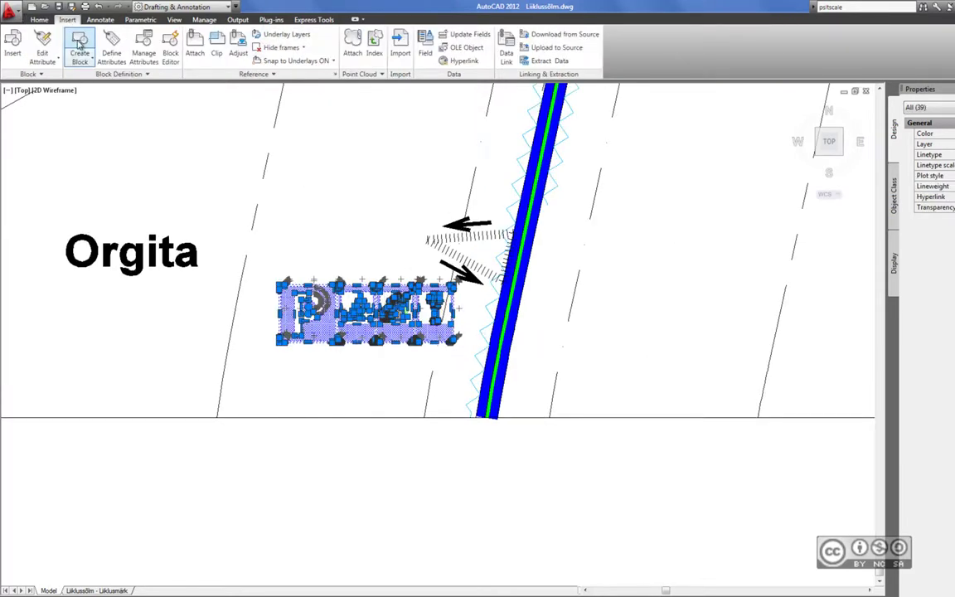
Define annotative block puhkeala_2 from the sign pieces, based at the sign's lower-left corner.
{"action": "left_click", "coordinate": [79, 43]}
{"action": "left_click", "coordinate": [454, 220]}
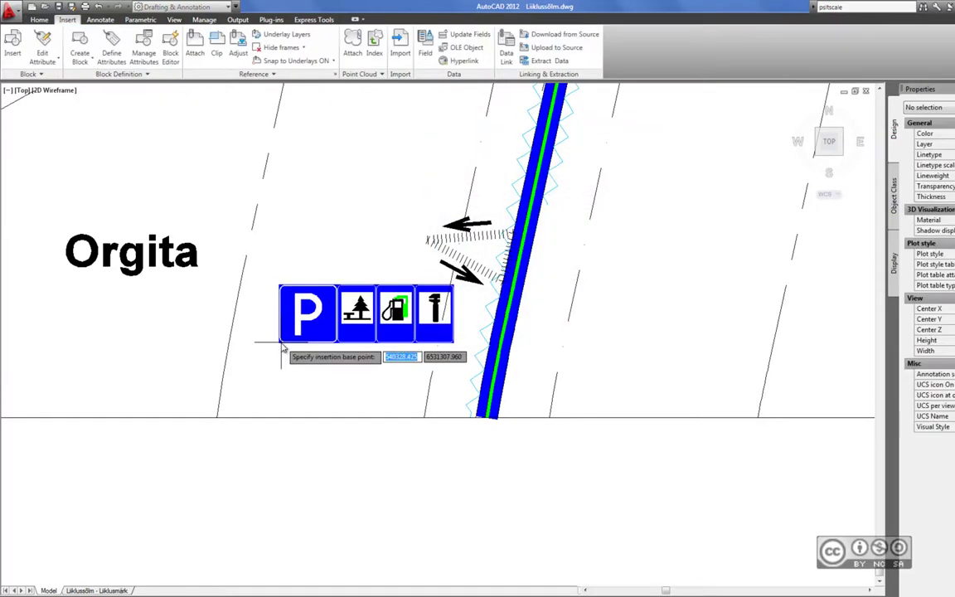
{"action": "left_click", "coordinate": [280, 342]}
{"action": "left_click", "coordinate": [475, 163]}
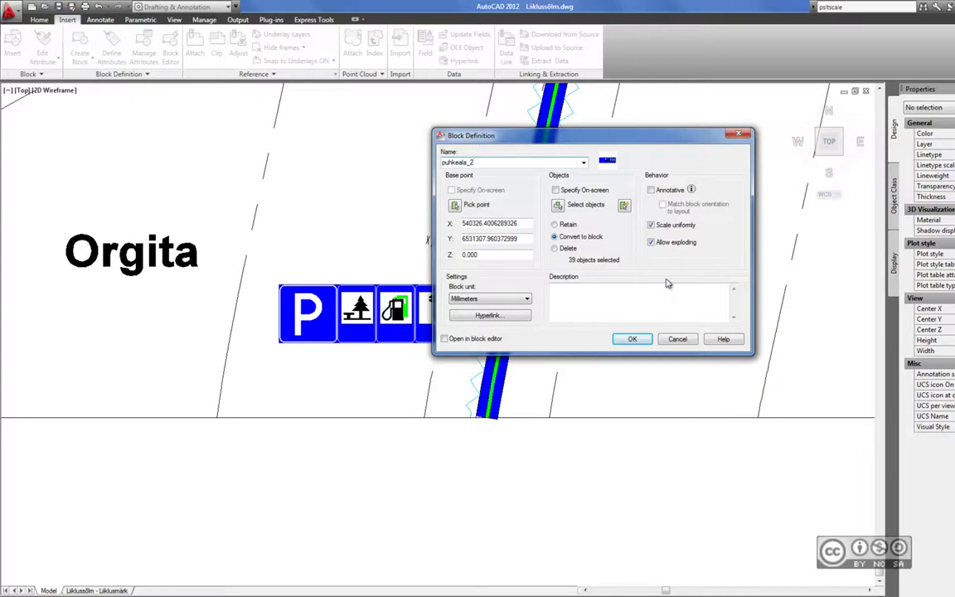
{"action": "left_click", "coordinate": [651, 190]}
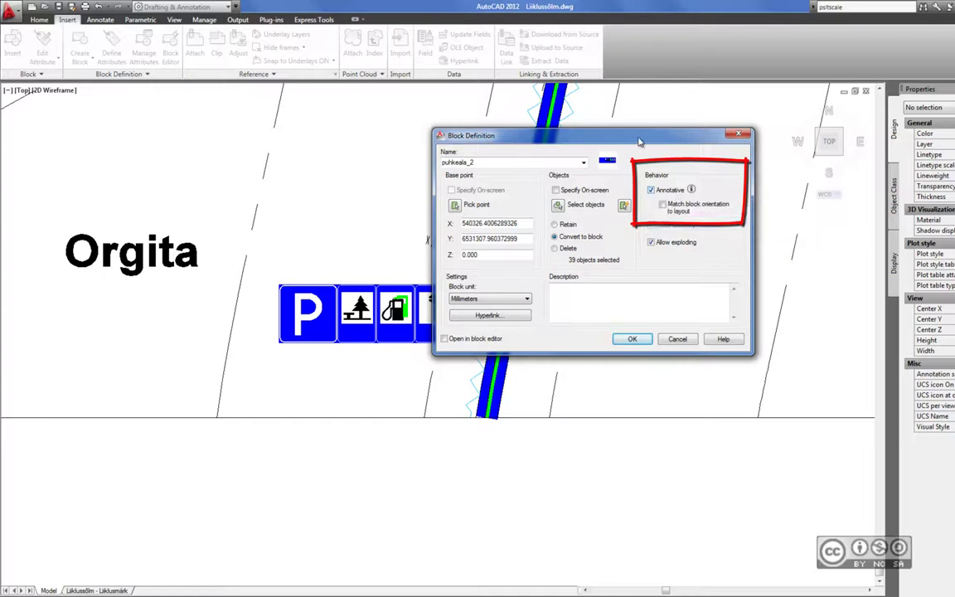
{"action": "left_click", "coordinate": [632, 338]}
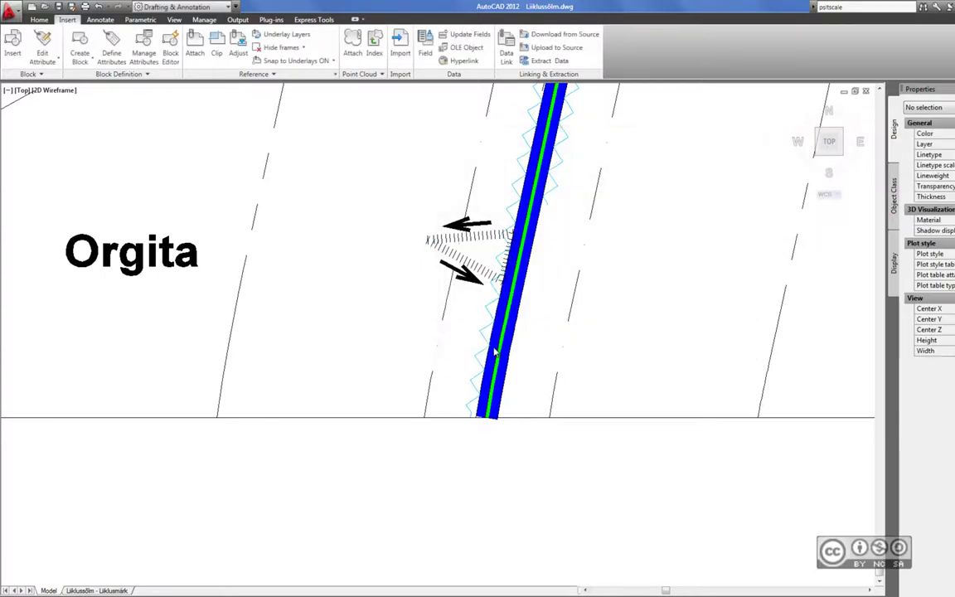
Set the annotation scale to 1:10.
{"action": "scroll", "coordinate": [467, 388], "scroll_direction": "down", "scroll_amount": 1}
{"action": "scroll", "coordinate": [467, 387], "scroll_direction": "down", "scroll_amount": 2}
{"action": "scroll", "coordinate": [450, 348], "scroll_direction": "down", "scroll_amount": 1}
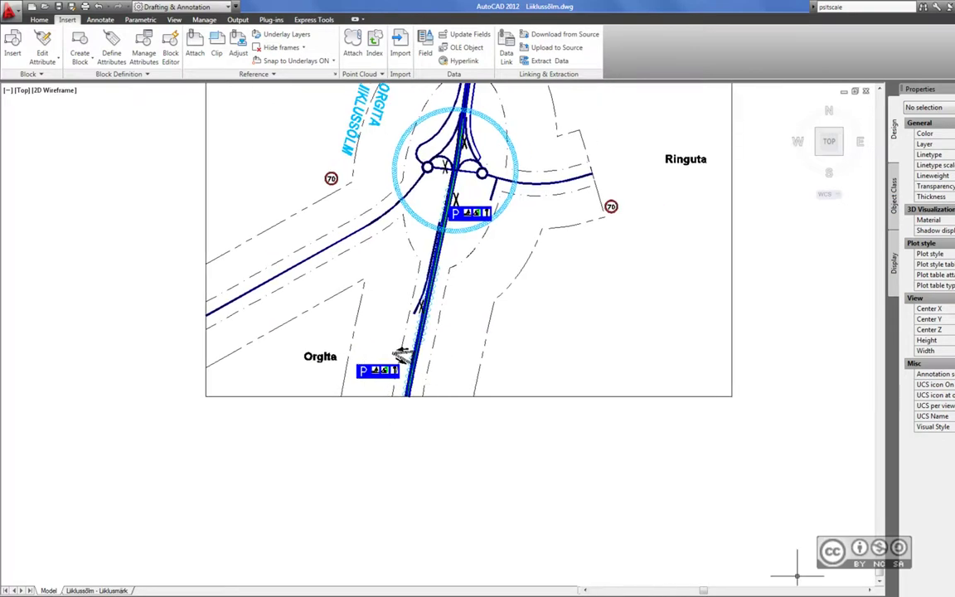
{"action": "left_click", "coordinate": [937, 593]}
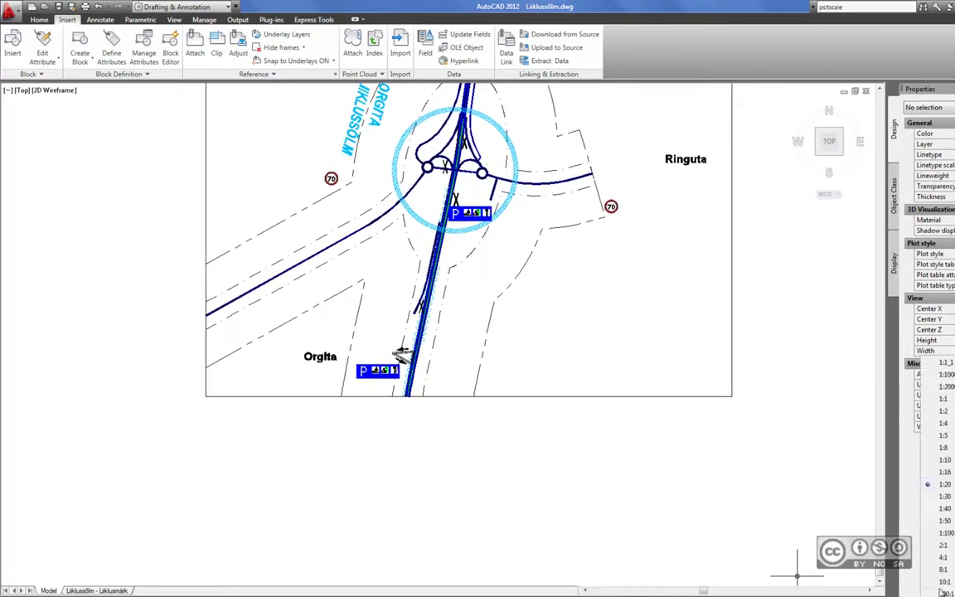
{"action": "left_click", "coordinate": [945, 460]}
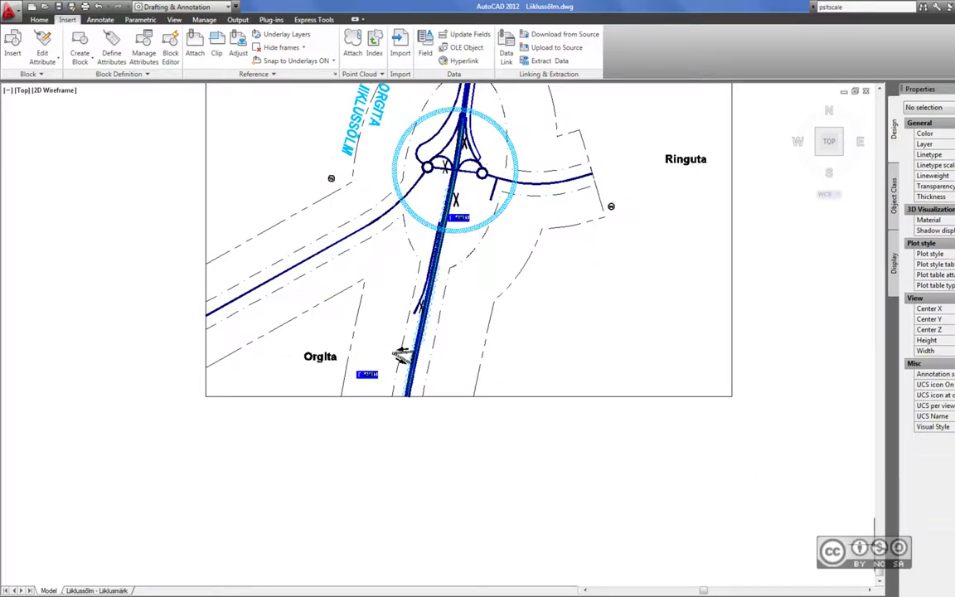
Show annotative objects at all scales (ANNOALLVISIBLE 1) and return to paper space.
{"action": "left_click", "coordinate": [937, 593]}
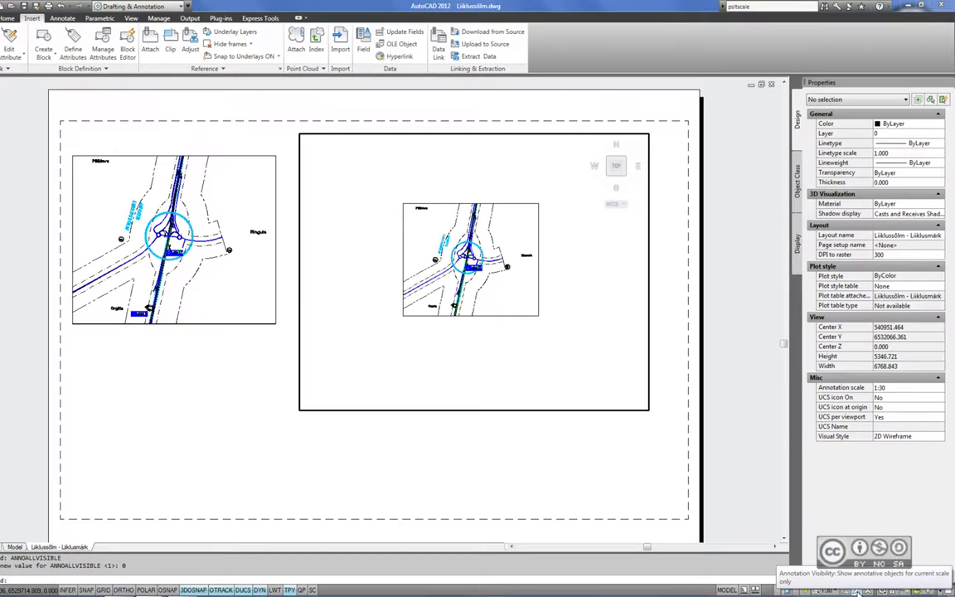
{"action": "left_click", "coordinate": [857, 590]}
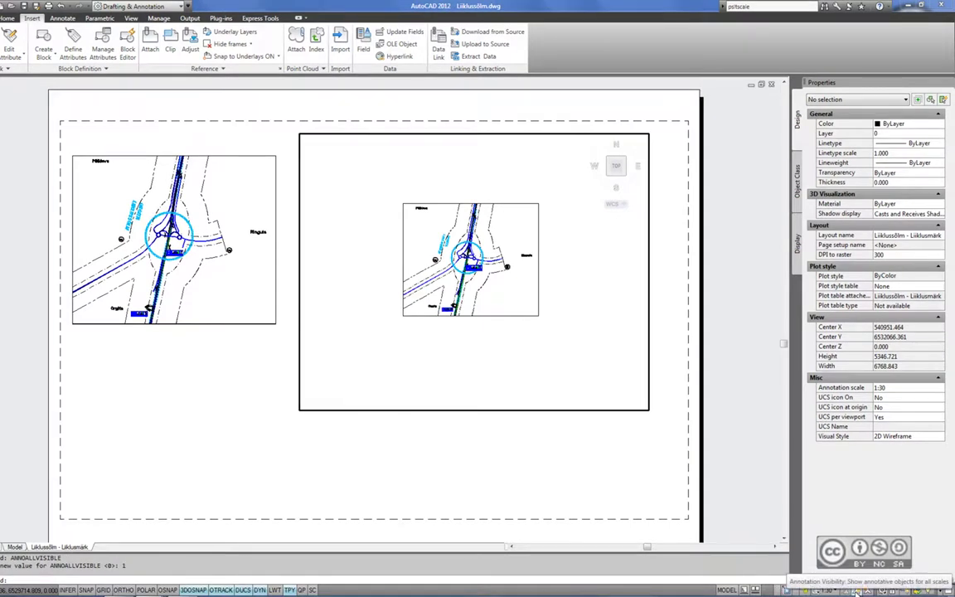
{"action": "scroll", "coordinate": [303, 239], "scroll_direction": "up", "scroll_amount": 2}
{"action": "scroll", "coordinate": [345, 249], "scroll_direction": "down", "scroll_amount": 2}
{"action": "scroll", "coordinate": [363, 250], "scroll_direction": "up", "scroll_amount": 1}
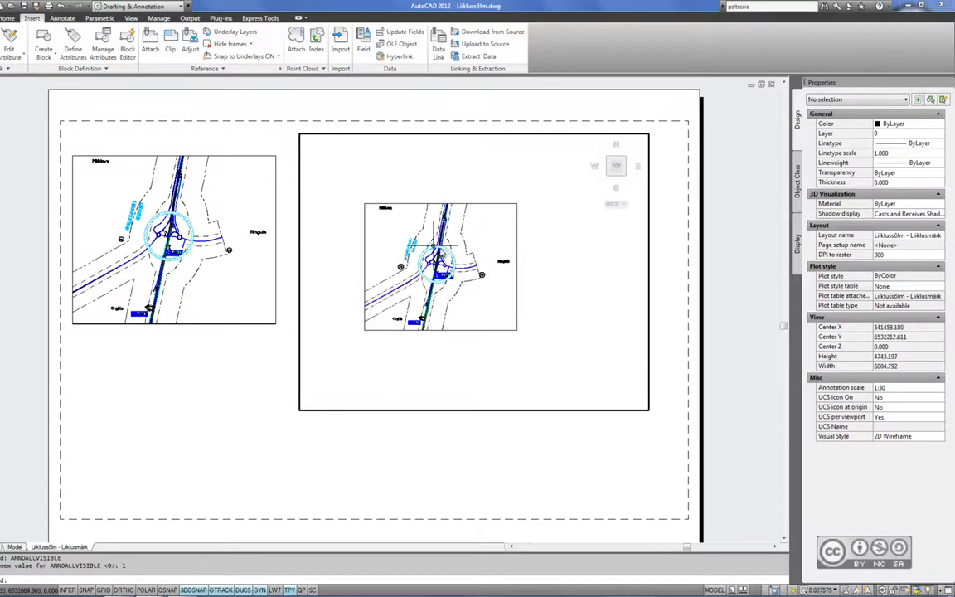
{"action": "scroll", "coordinate": [398, 253], "scroll_direction": "up", "scroll_amount": 1}
{"action": "scroll", "coordinate": [415, 257], "scroll_direction": "up", "scroll_amount": 1}
{"action": "double_click", "coordinate": [685, 257]}
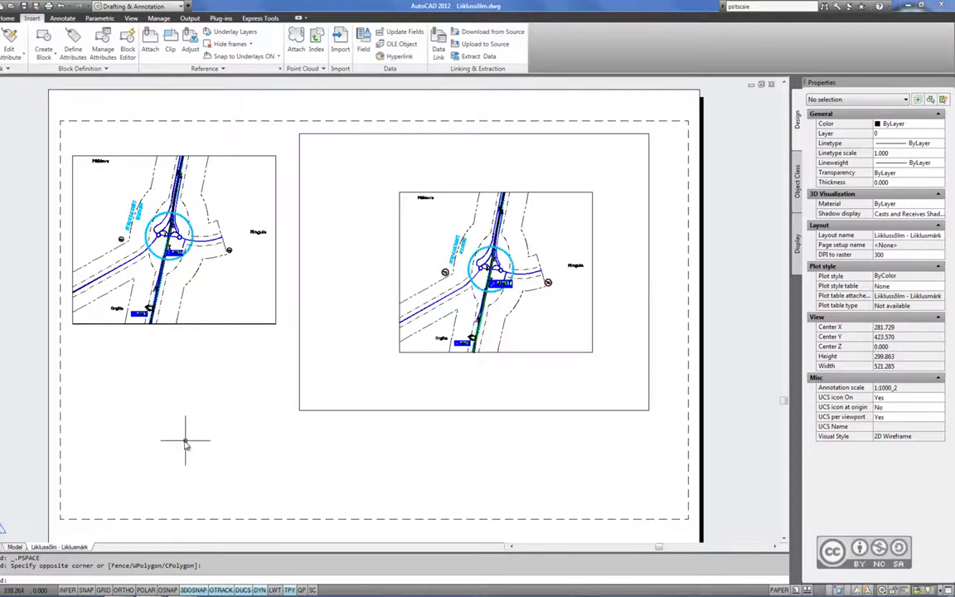
Switch to Arhitektuur.dwg and display its Model space.
{"action": "left_click", "coordinate": [262, 548]}
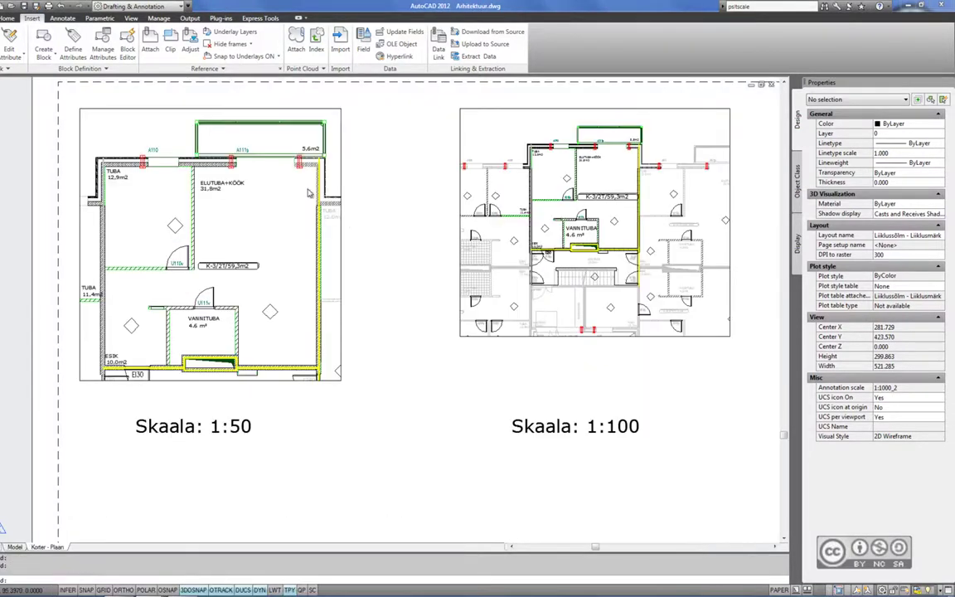
{"action": "left_click", "coordinate": [14, 548]}
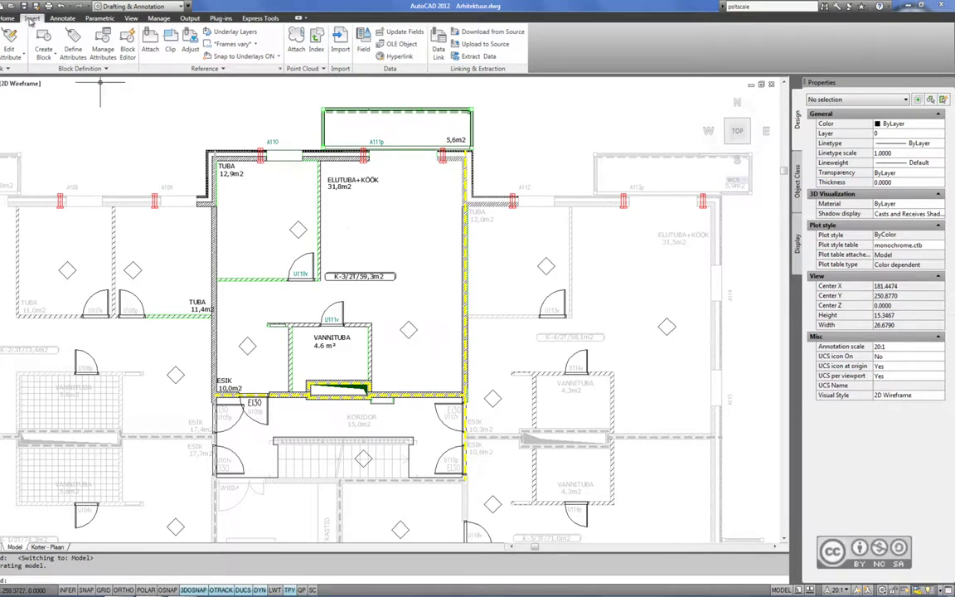
Open the Define Attributes settings and cancel them without creating an attribute.
{"action": "left_click", "coordinate": [73, 41]}
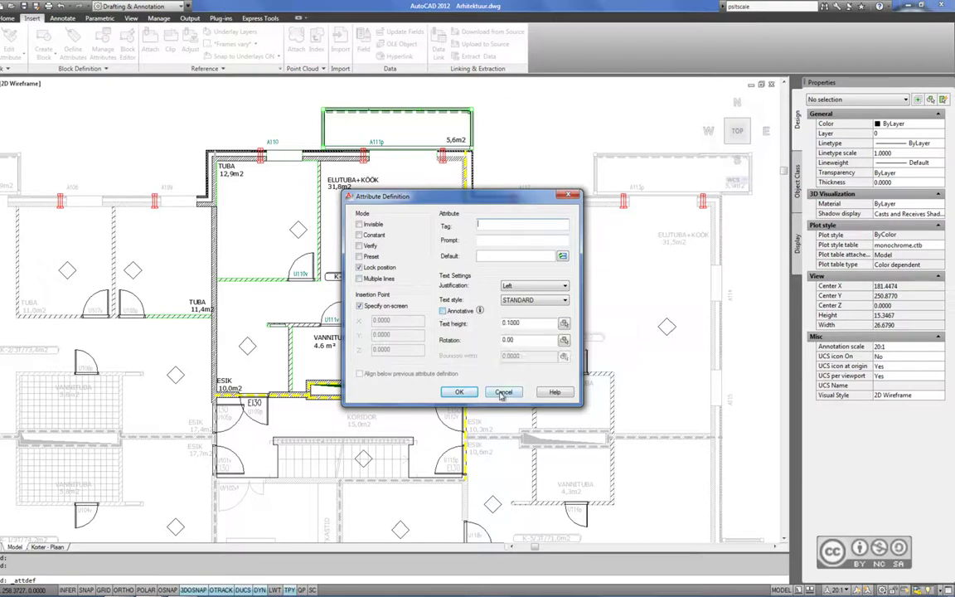
{"action": "left_click", "coordinate": [459, 391]}
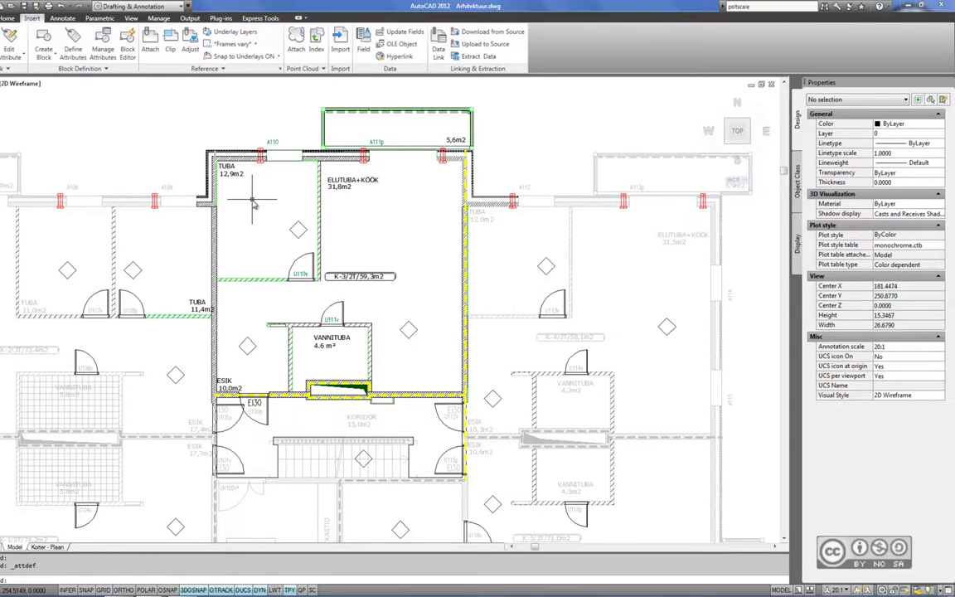
{"action": "left_click", "coordinate": [73, 47]}
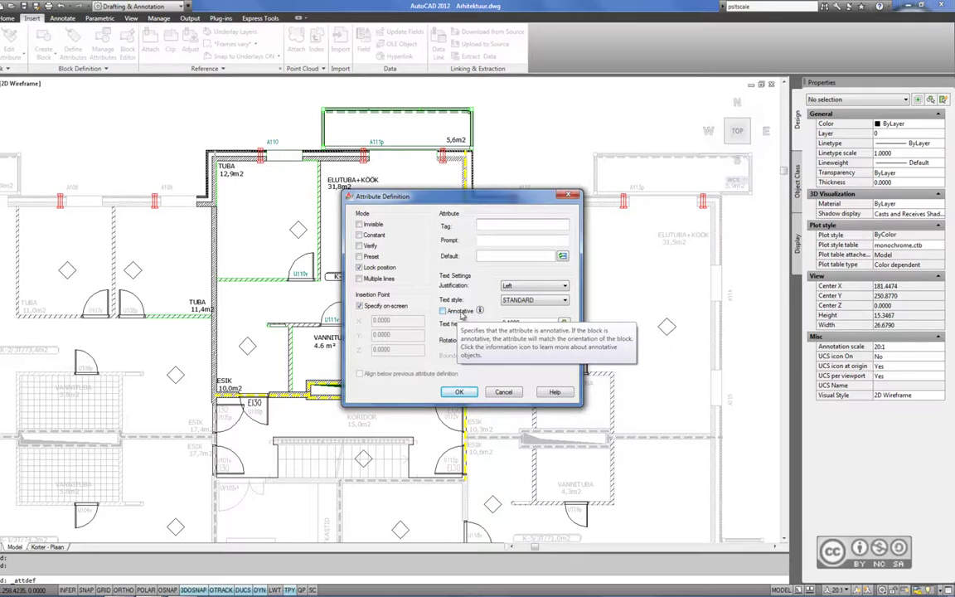
{"action": "key", "text": "Escape"}
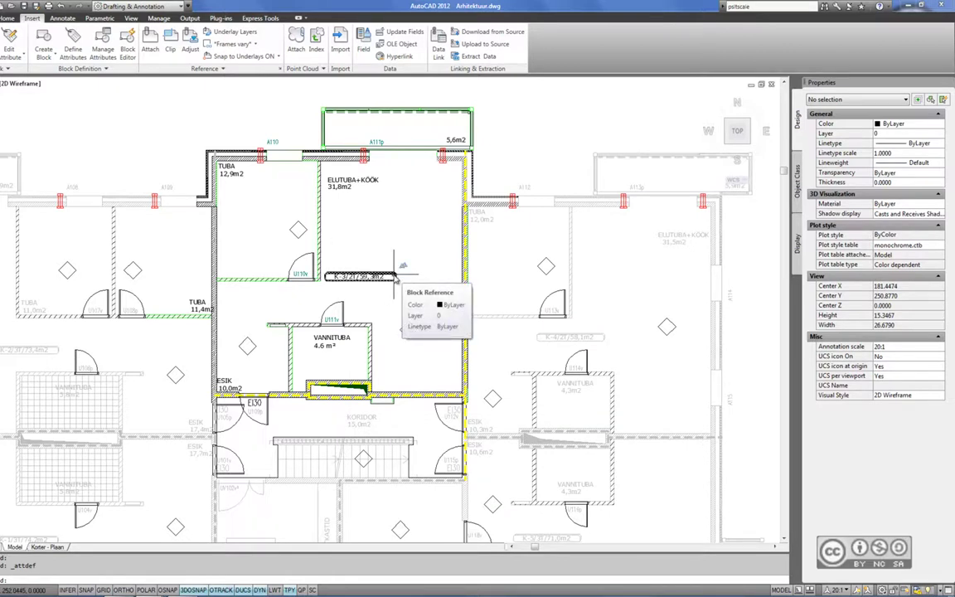
Zoom to the ELUTUBA+KÖÖK room and open, then cancel, editing of its 31,8m2 text.
{"action": "scroll", "coordinate": [373, 286], "scroll_direction": "up", "scroll_amount": 1}
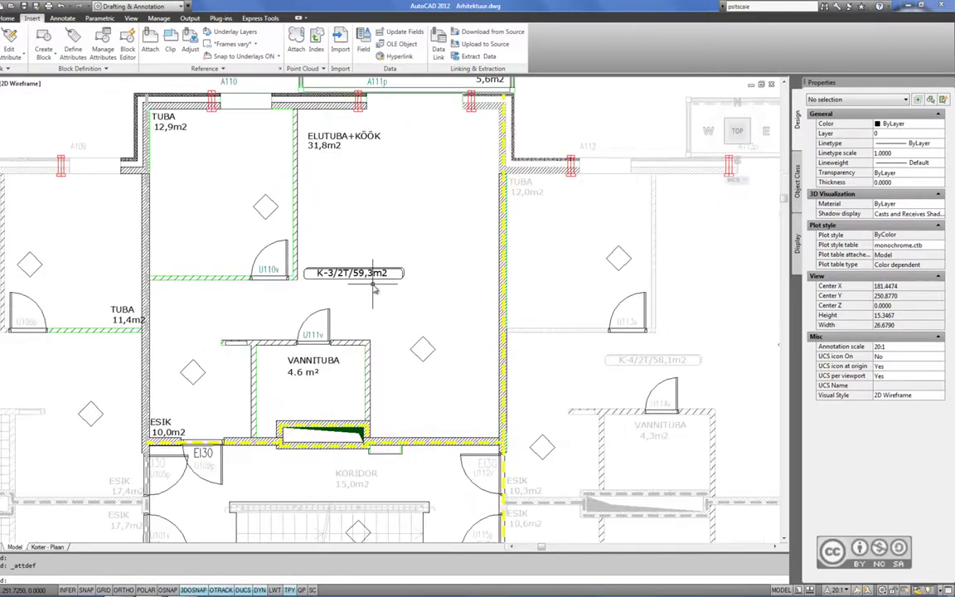
{"action": "scroll", "coordinate": [373, 285], "scroll_direction": "up", "scroll_amount": 1}
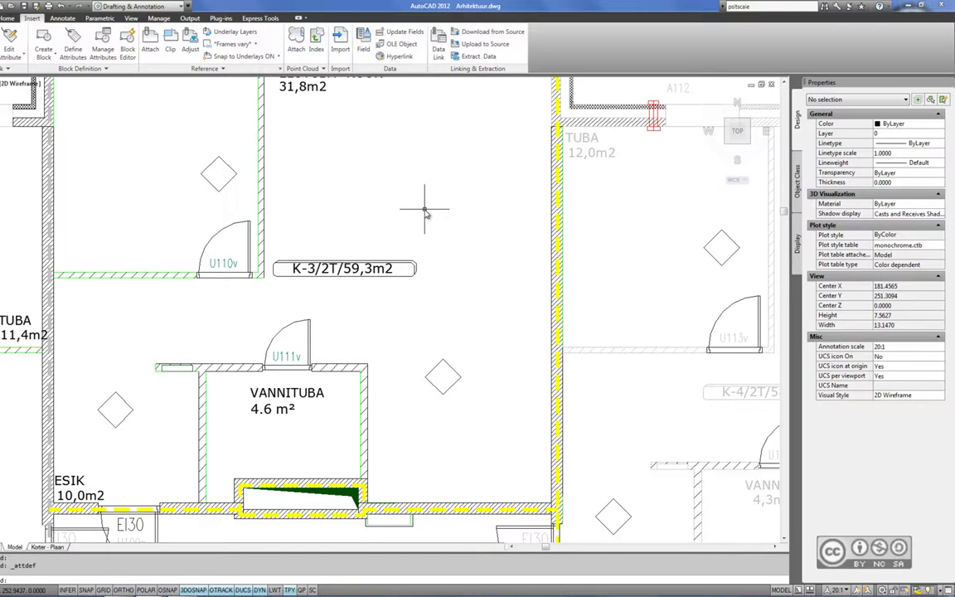
{"action": "middle_click_drag", "start_coordinate": [425, 211], "coordinate": [482, 311]}
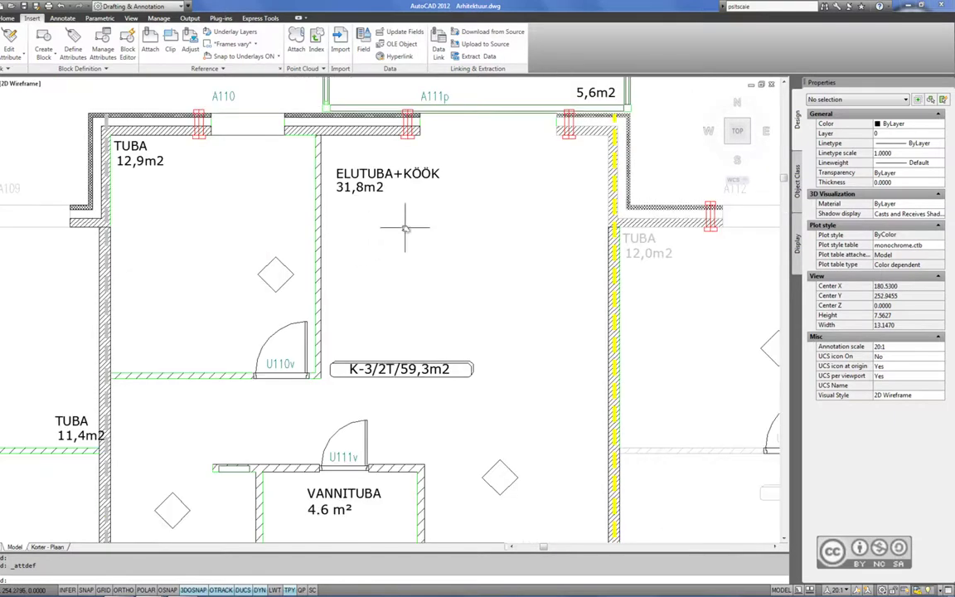
{"action": "double_click", "coordinate": [359, 185]}
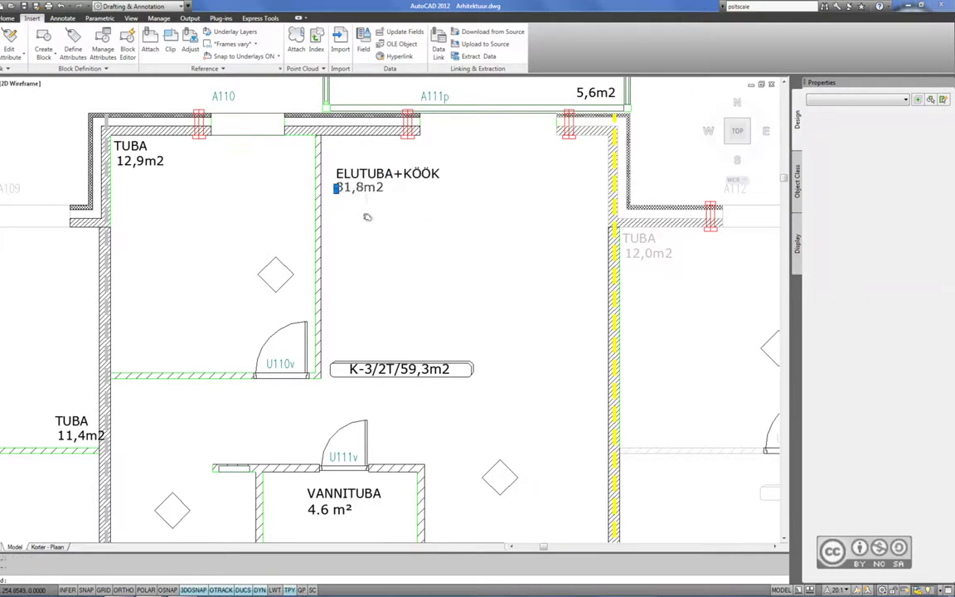
{"action": "key", "text": "Escape"}
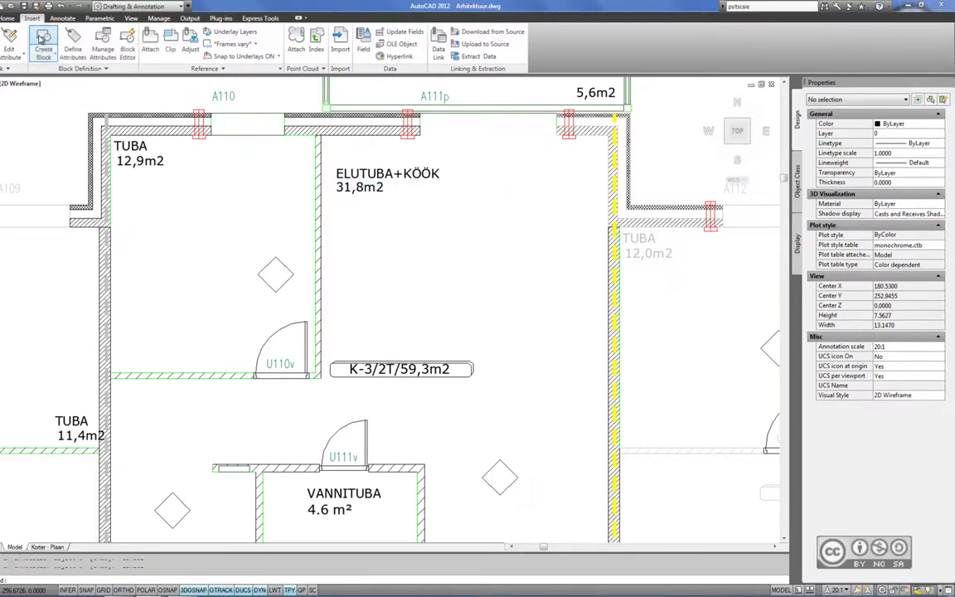
Make the ELUTUBA+KÖÖK name and 31,8m2 area texts into the annotative block elutuba_info.
{"action": "left_click", "coordinate": [43, 43]}
{"action": "type", "text": "elutuba"}
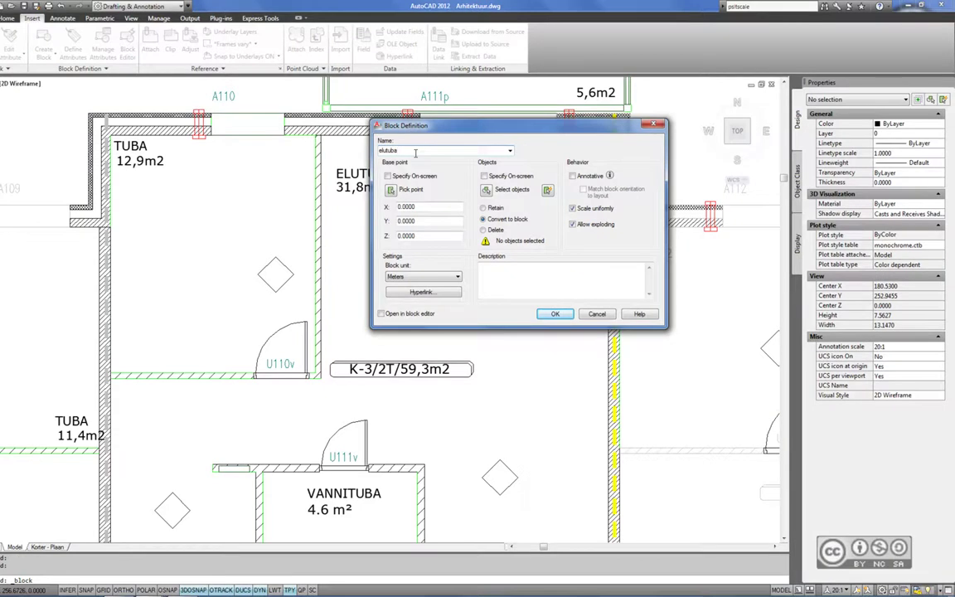
{"action": "type", "text": "_info"}
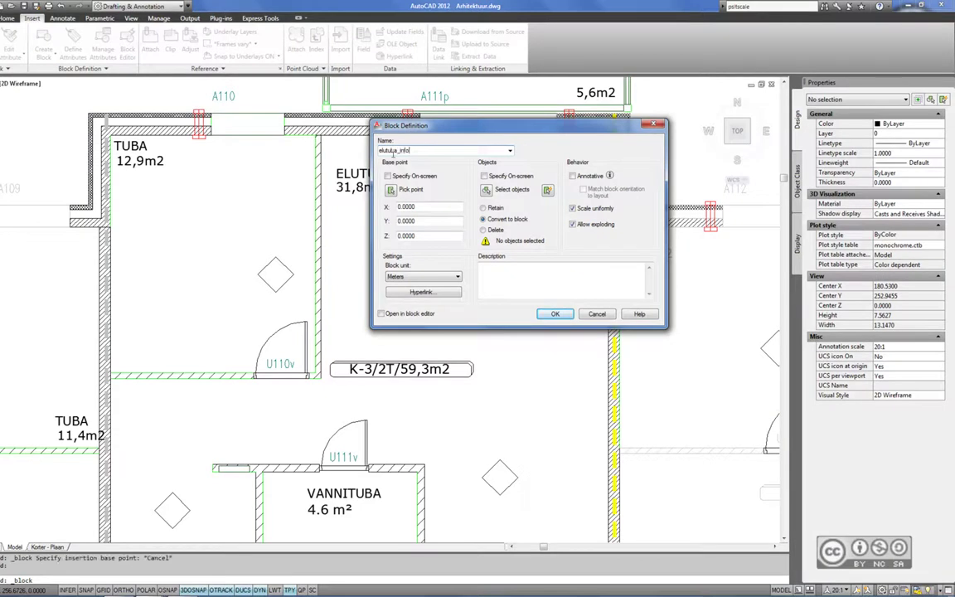
{"action": "left_click", "coordinate": [407, 189]}
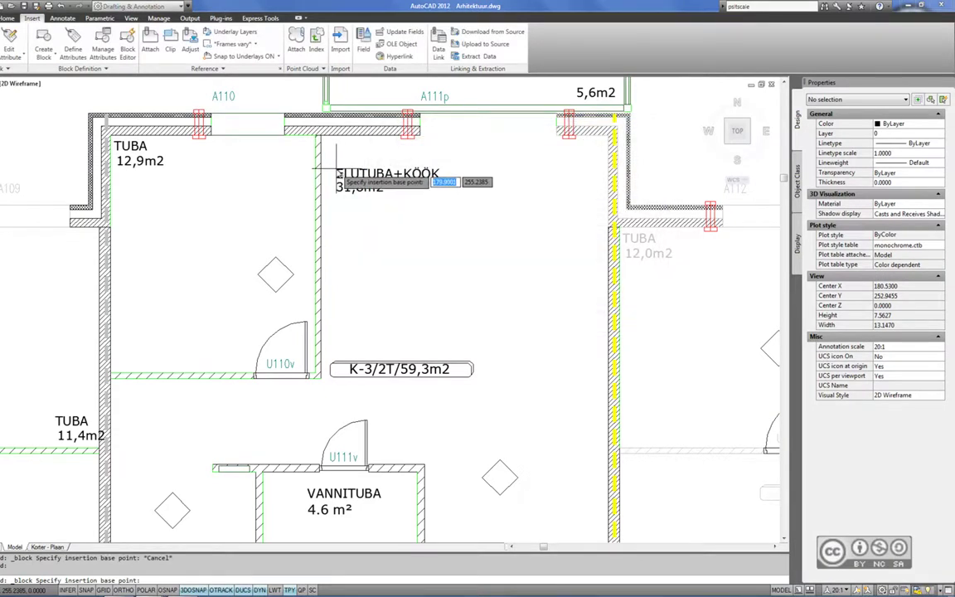
{"action": "left_click", "coordinate": [337, 172]}
{"action": "left_click", "coordinate": [514, 192]}
{"action": "left_click", "coordinate": [332, 157]}
{"action": "left_click", "coordinate": [441, 206]}
{"action": "key", "text": "Return"}
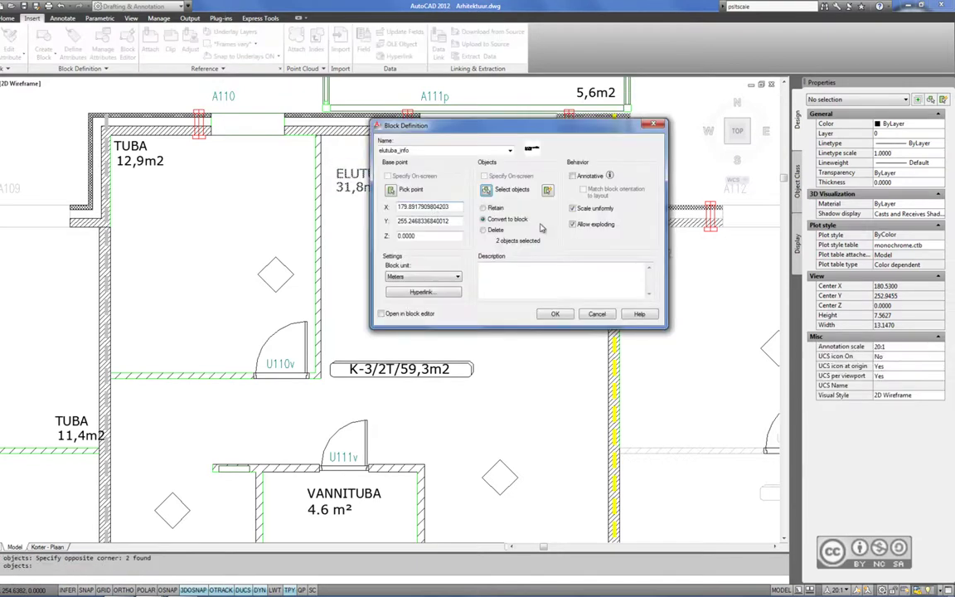
{"action": "left_click", "coordinate": [572, 176]}
{"action": "left_click_drag", "start_coordinate": [475, 130], "coordinate": [551, 139]}
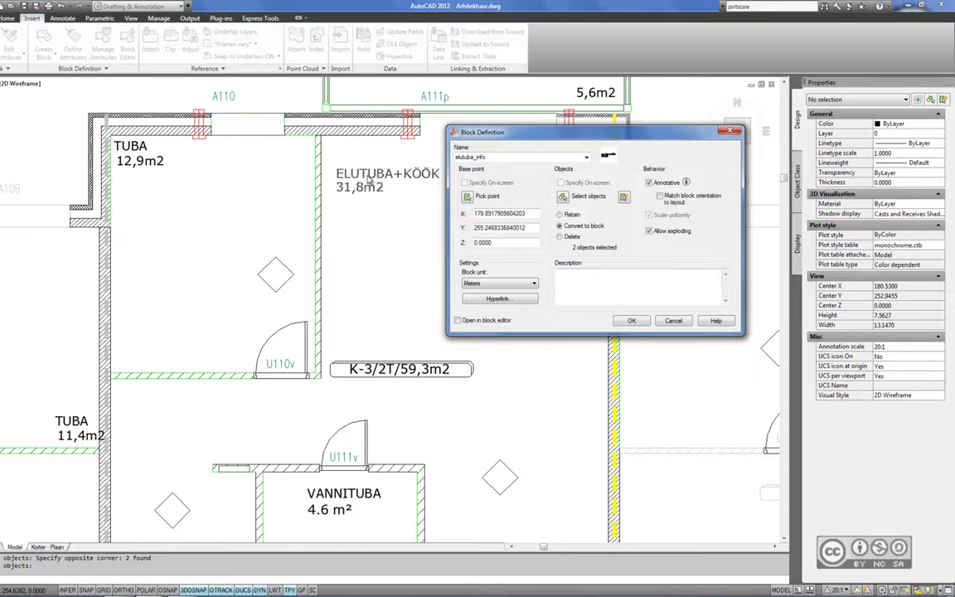
{"action": "left_click", "coordinate": [631, 320]}
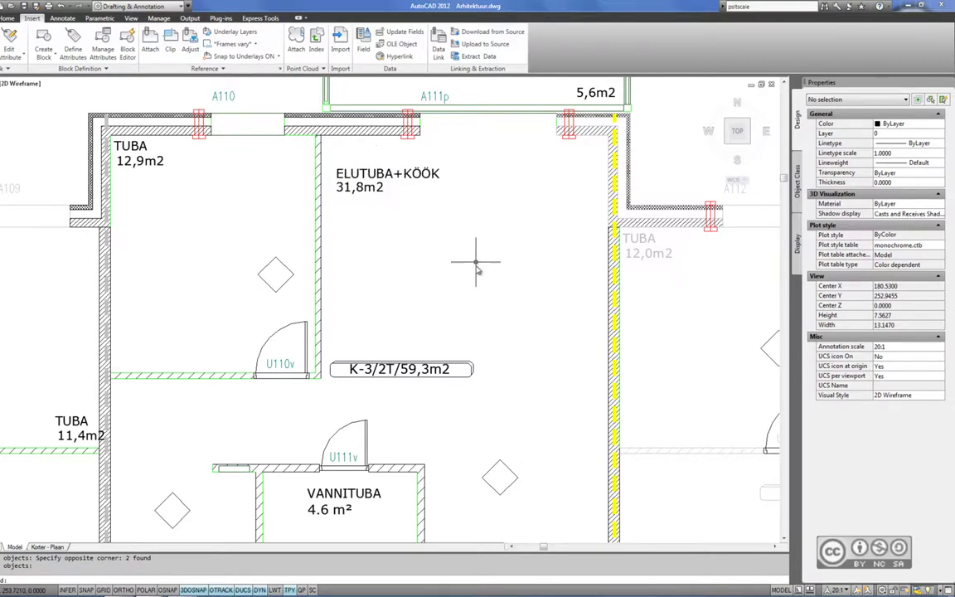
On the Korter - Plaan layout, set the 1:100 viewport's annotation scale to 10:1.
{"action": "key", "text": "ctrl+Page_Down"}
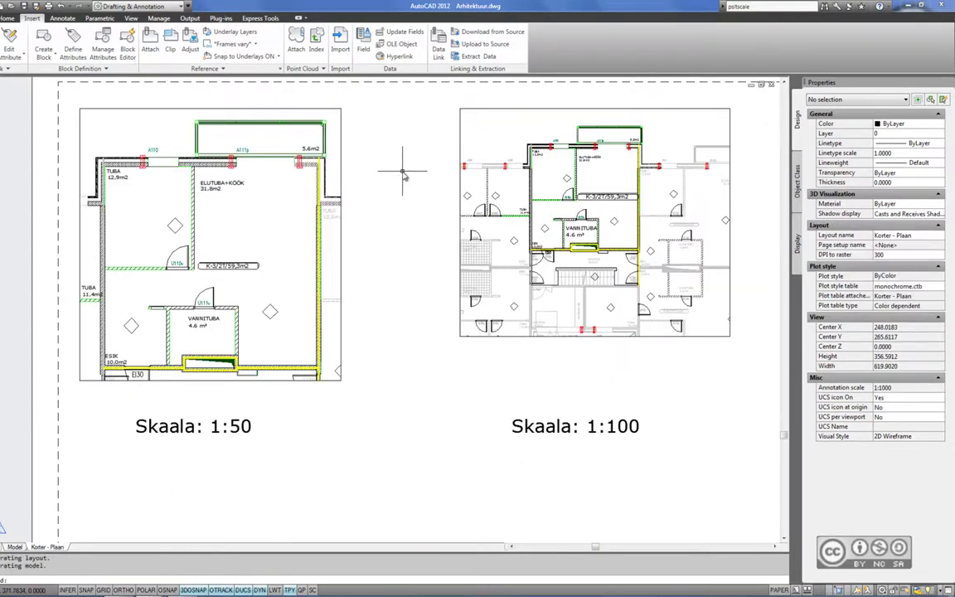
{"action": "double_click", "coordinate": [594, 222]}
{"action": "left_click", "coordinate": [826, 591]}
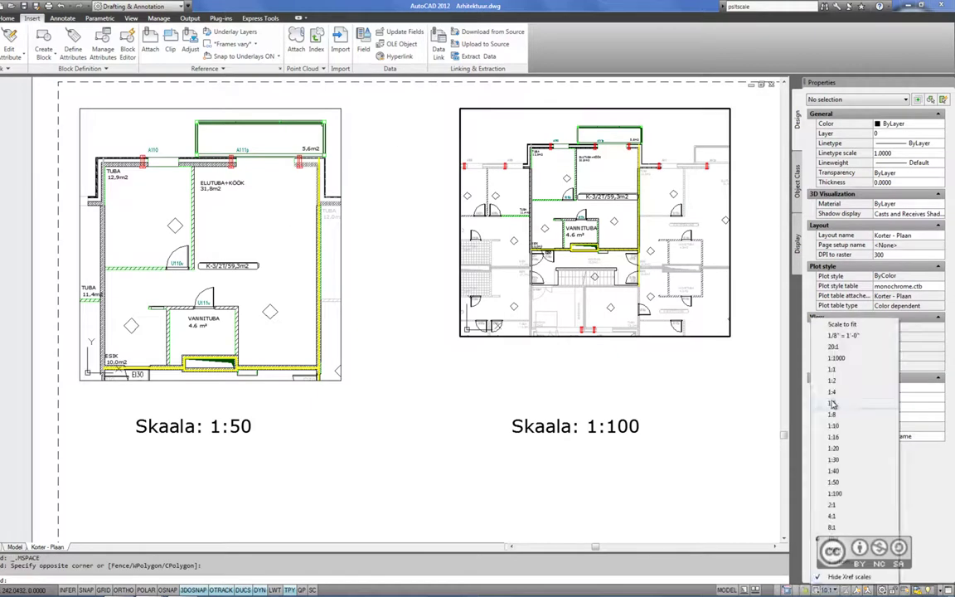
{"action": "left_click", "coordinate": [746, 424]}
{"action": "double_click", "coordinate": [352, 158]}
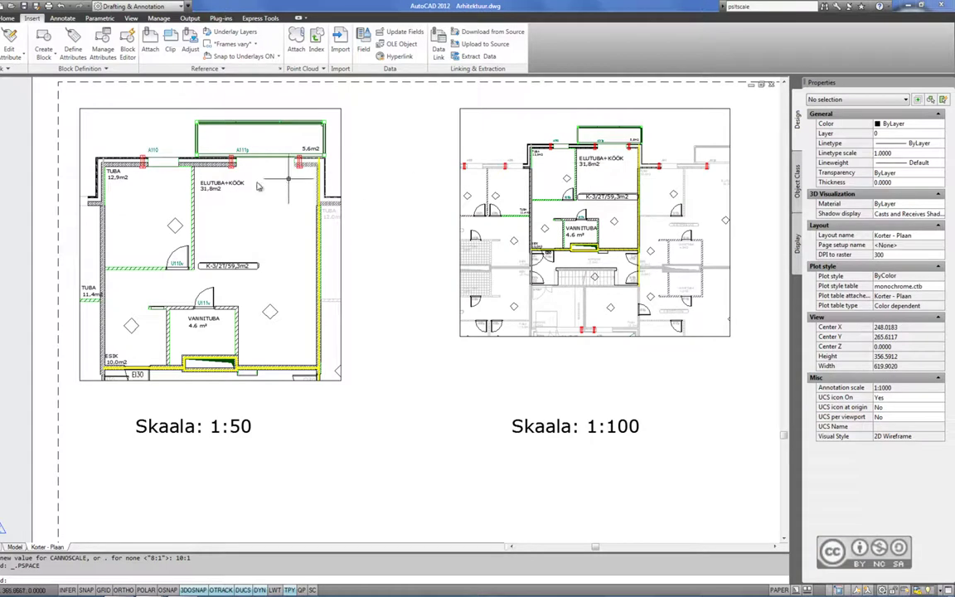
In the 1:100 viewport, edit the VANNITUBA label's area attribute to read 4.6 m².
{"action": "double_click", "coordinate": [614, 178]}
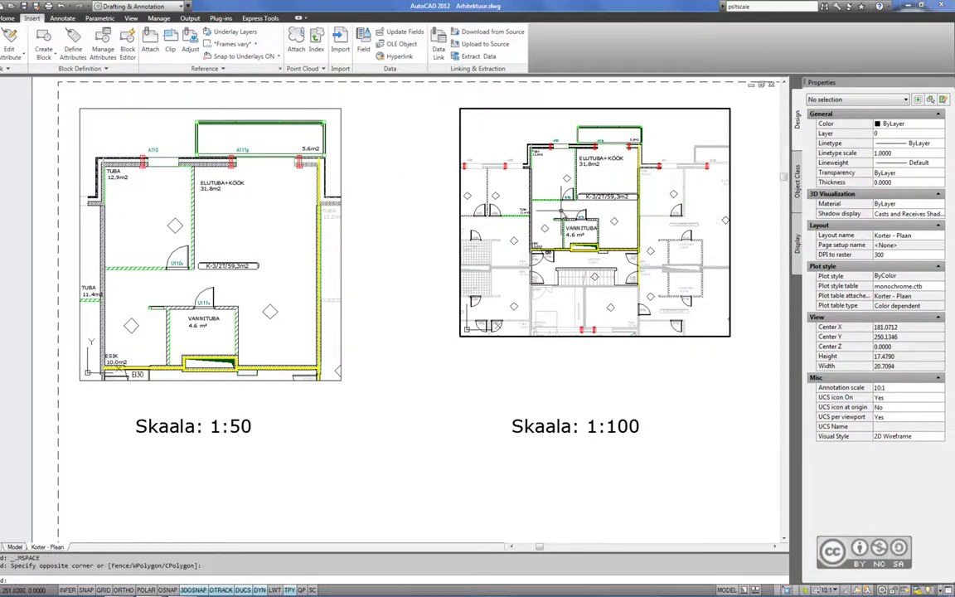
{"action": "left_click", "coordinate": [570, 226]}
{"action": "left_click", "coordinate": [580, 234]}
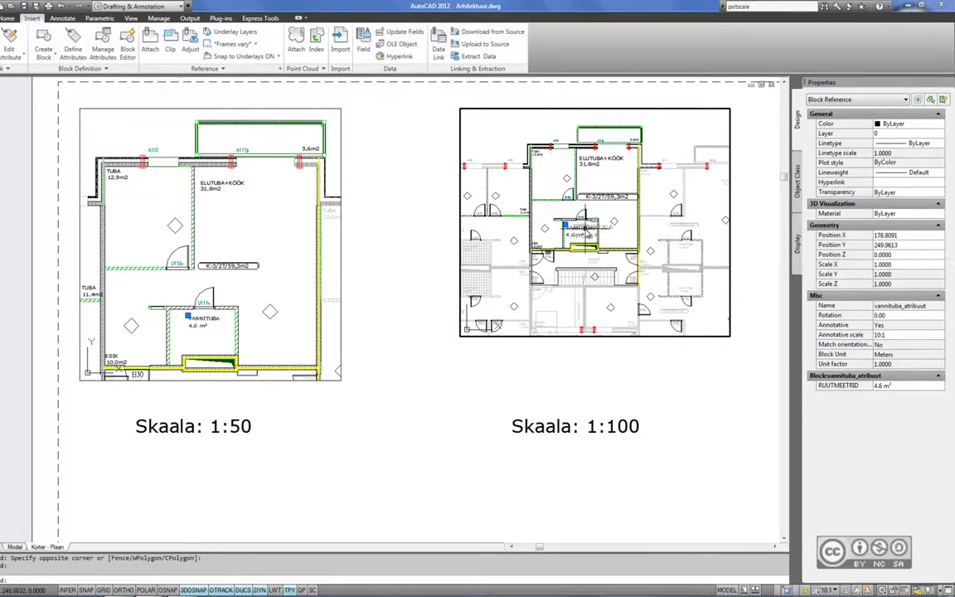
{"action": "left_click", "coordinate": [882, 386]}
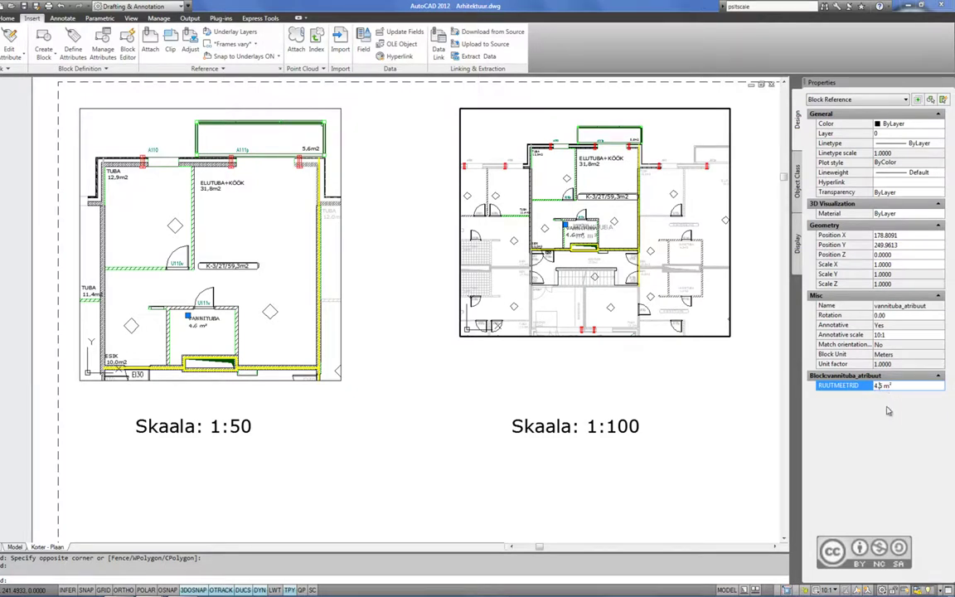
{"action": "double_click", "coordinate": [264, 362]}
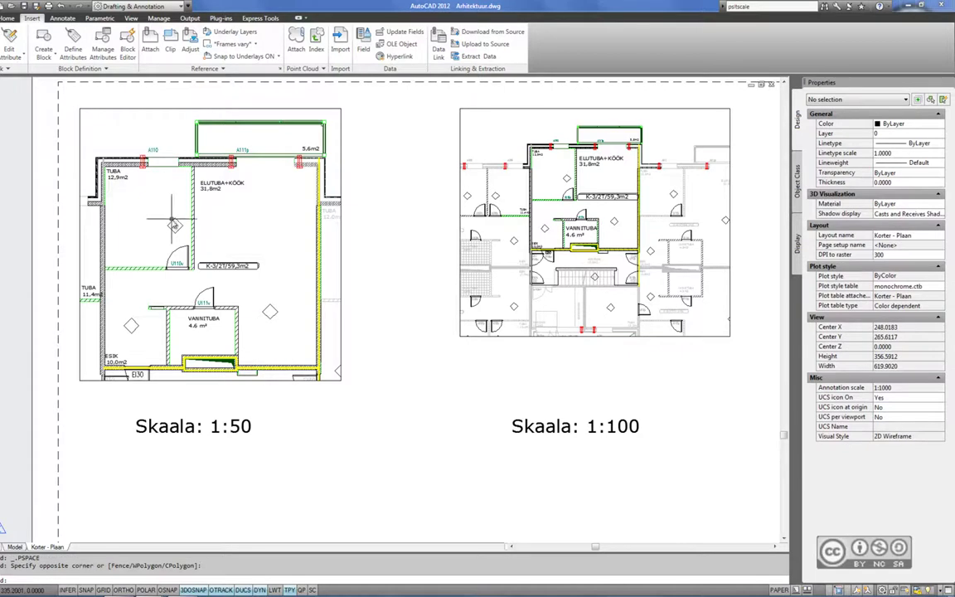
In model space, define a TUBA attribute with prompt Tuba and default value 12.9 m².
{"action": "key", "text": "ctrl+Page_Up"}
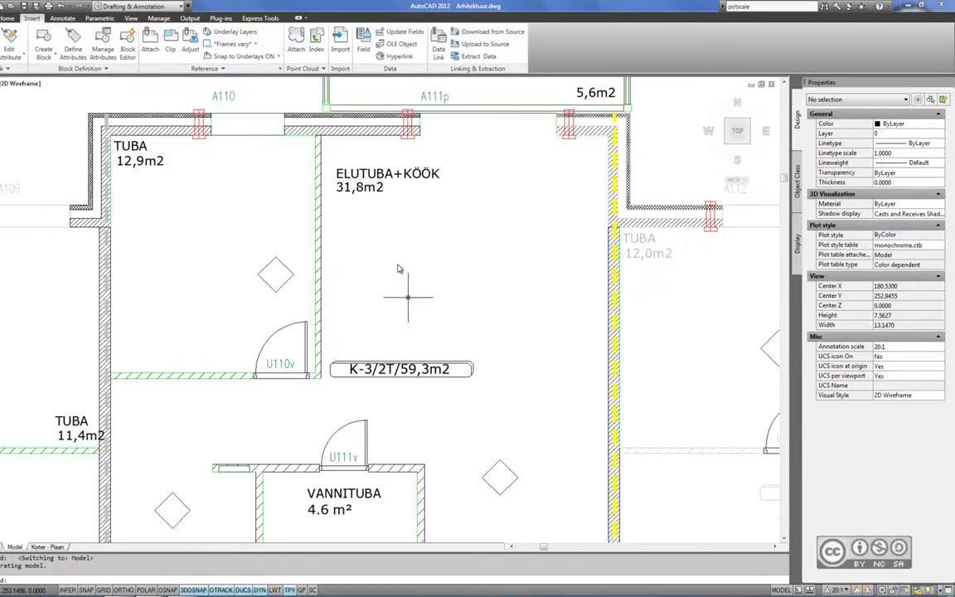
{"action": "middle_click_drag", "start_coordinate": [136, 169], "coordinate": [287, 189]}
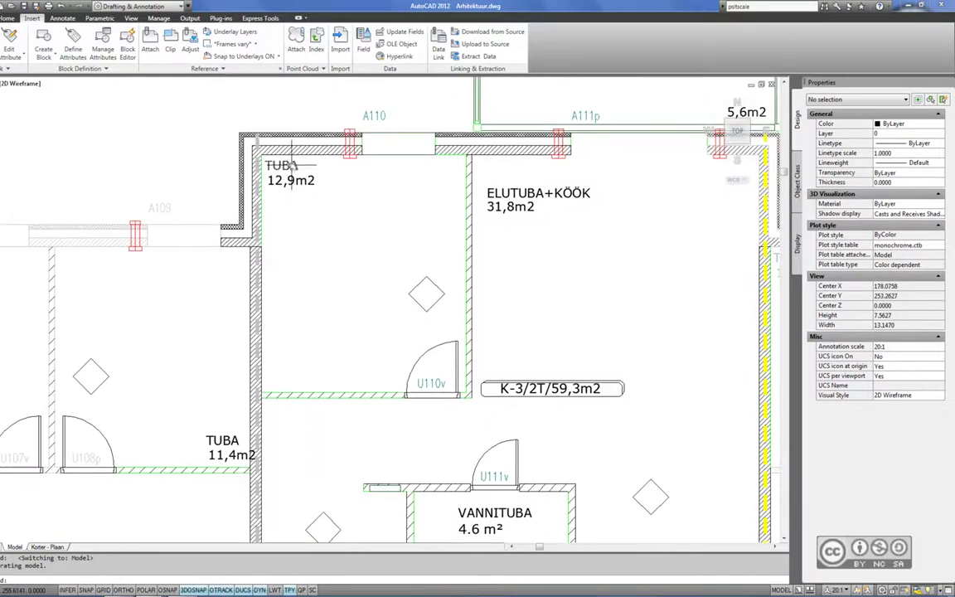
{"action": "left_click", "coordinate": [271, 181]}
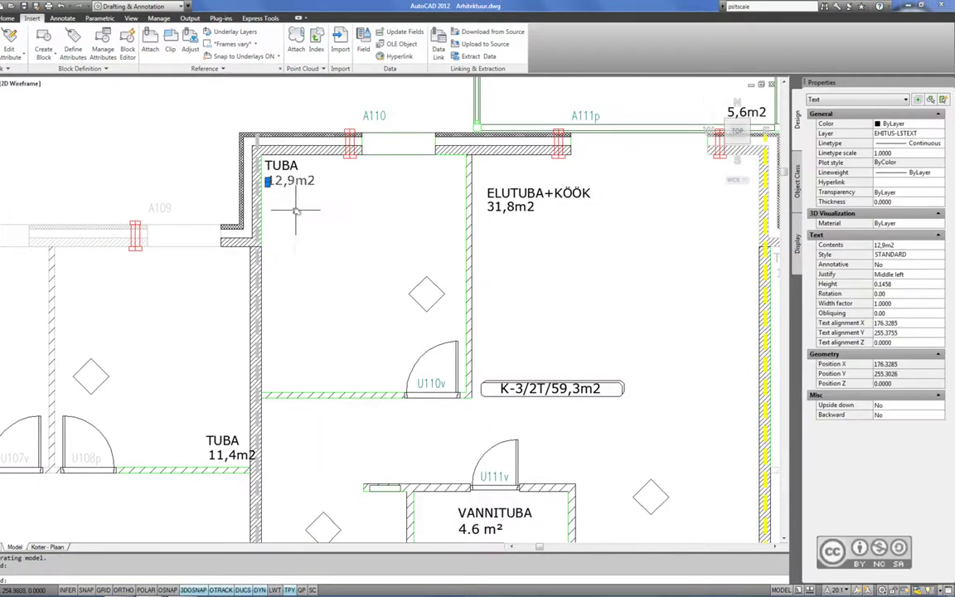
{"action": "key", "text": "Escape"}
{"action": "left_click", "coordinate": [74, 43]}
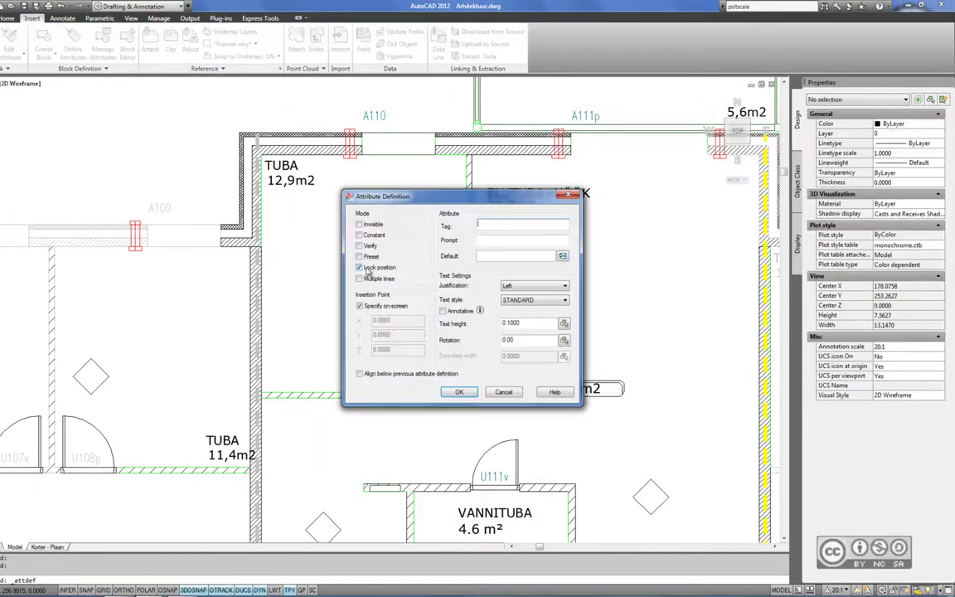
{"action": "type", "text": "Tuba"}
{"action": "left_click", "coordinate": [492, 240]}
{"action": "left_click", "coordinate": [501, 256]}
{"action": "type", "text": "m²"}
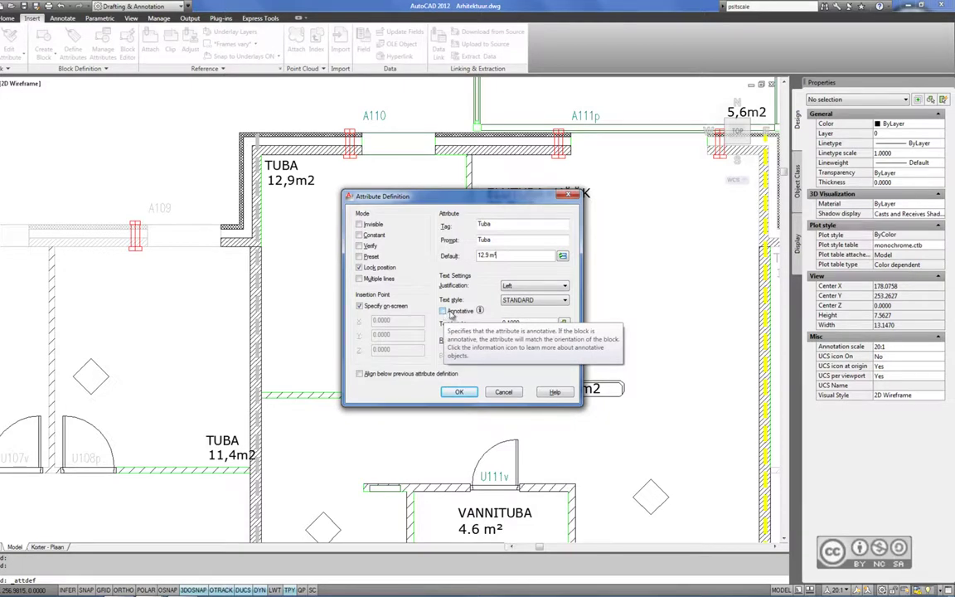
{"action": "left_click", "coordinate": [505, 323]}
{"action": "left_click_drag", "start_coordinate": [504, 324], "coordinate": [532, 325]}
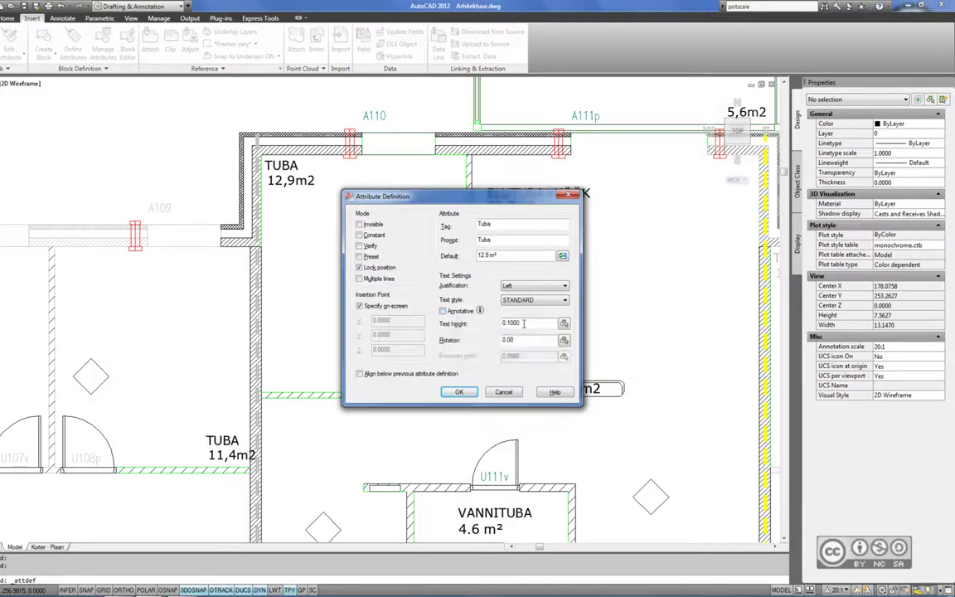
{"action": "type", "text": "5"}
{"action": "key", "text": "Return"}
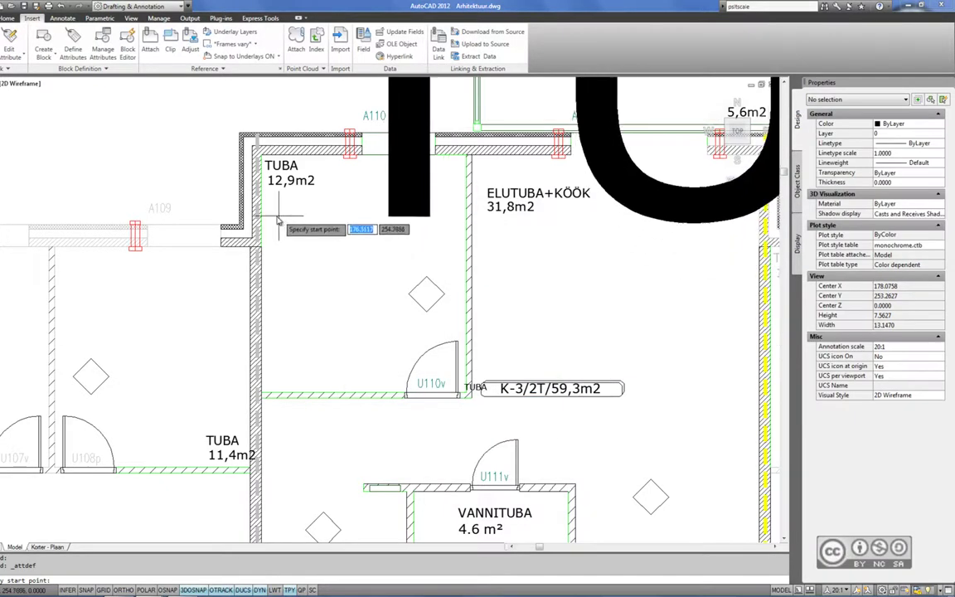
Place the TUBA attribute inside the TUBA room and set its text height to 0.2.
{"action": "left_click", "coordinate": [272, 222]}
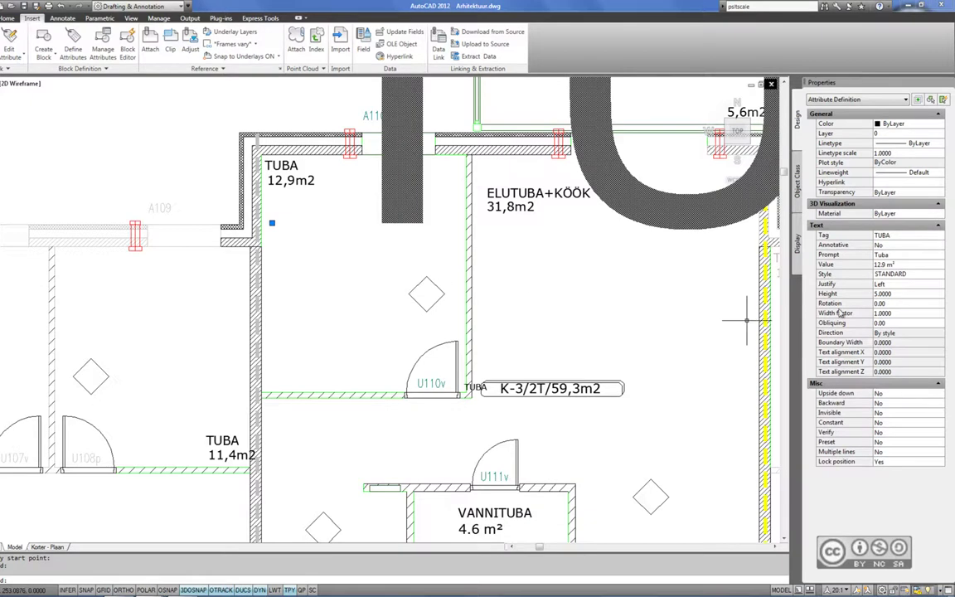
{"action": "left_click", "coordinate": [922, 294]}
{"action": "type", "text": "0.2"}
{"action": "key", "text": "Return"}
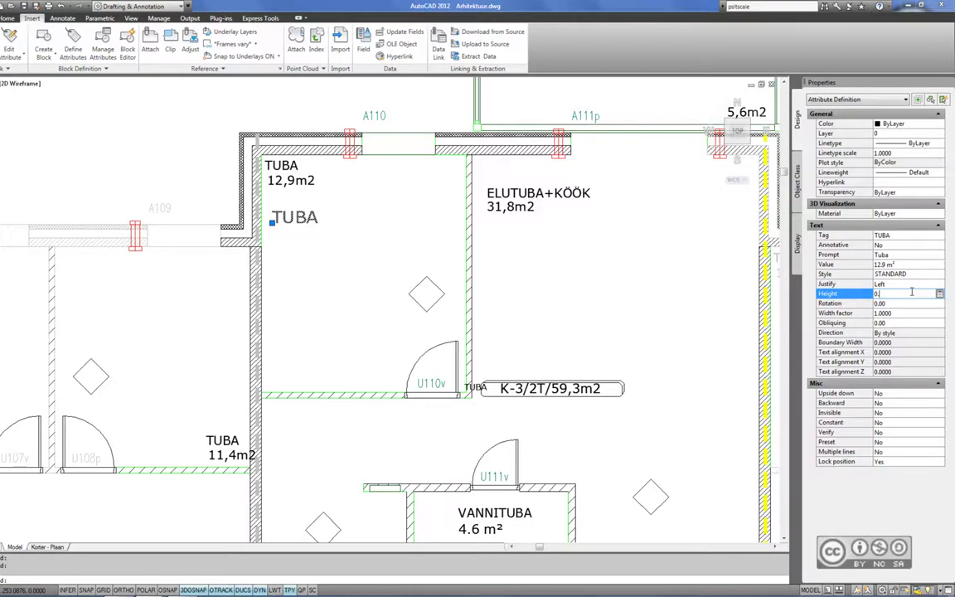
Delete the old 12,9m2 area text.
{"action": "key", "text": "Return"}
{"action": "key", "text": "Escape"}
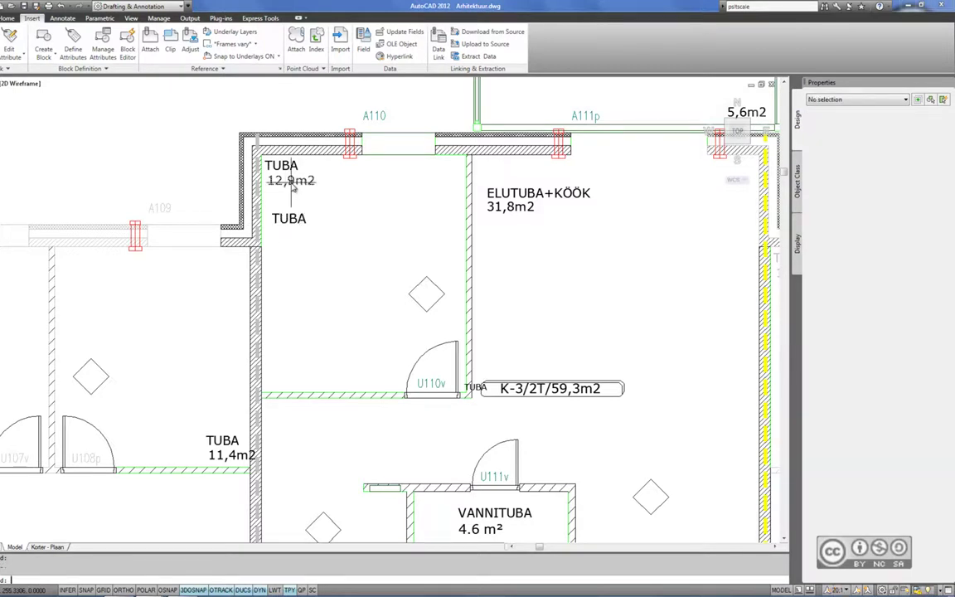
{"action": "left_click", "coordinate": [301, 183]}
{"action": "key", "text": "Delete"}
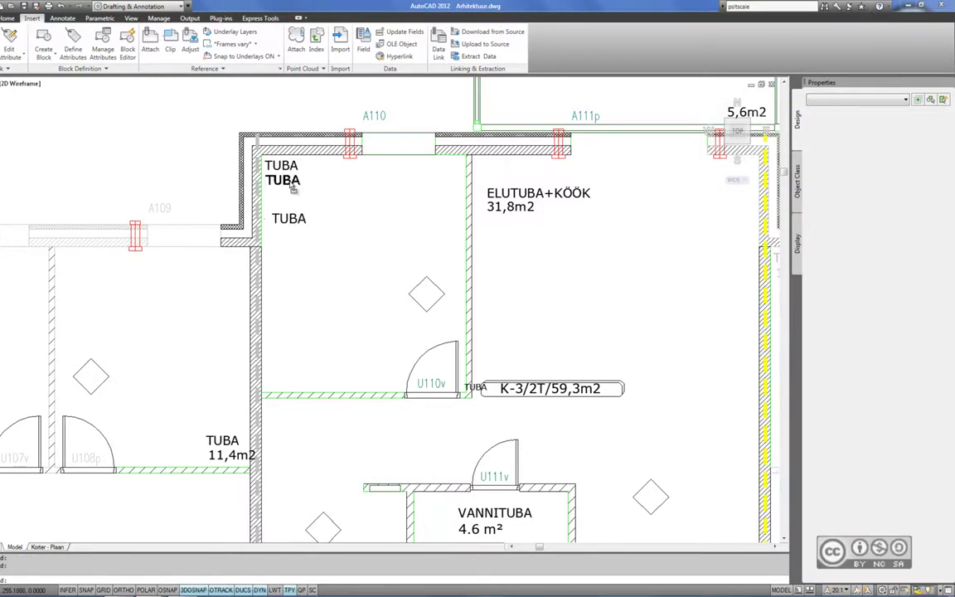
Make the two TUBA texts into the annotative block tuba_info, accepting the 12.9 m² value.
{"action": "left_click", "coordinate": [312, 192]}
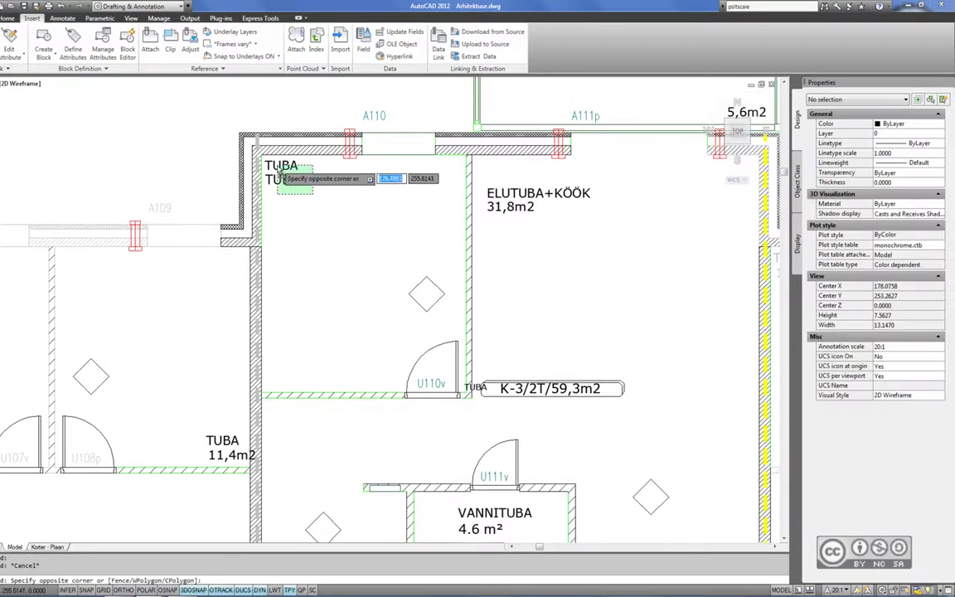
{"action": "left_click", "coordinate": [266, 160]}
{"action": "key", "text": "Escape"}
{"action": "left_click", "coordinate": [313, 194]}
{"action": "left_click", "coordinate": [265, 162]}
{"action": "left_click", "coordinate": [45, 43]}
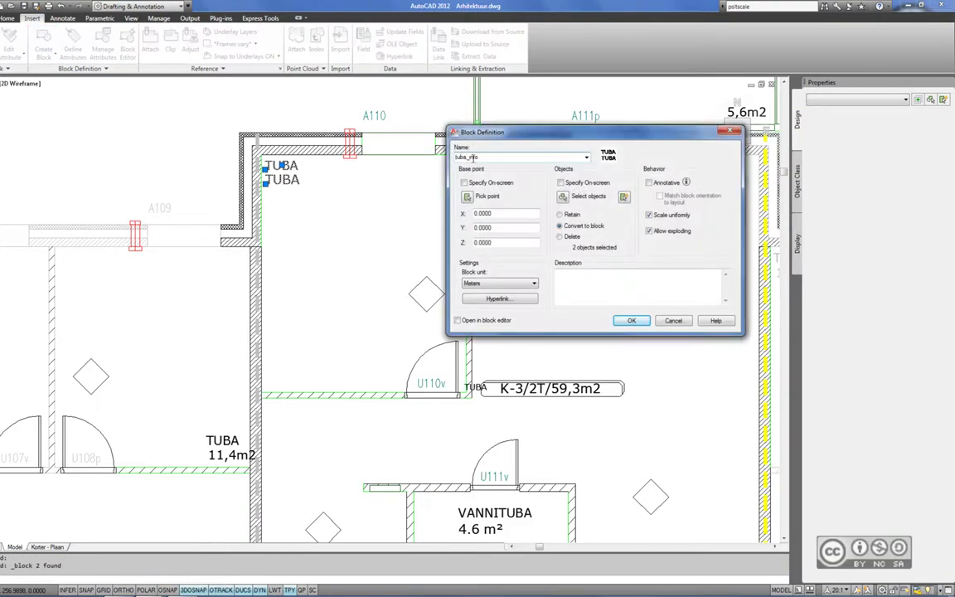
{"action": "left_click", "coordinate": [467, 196]}
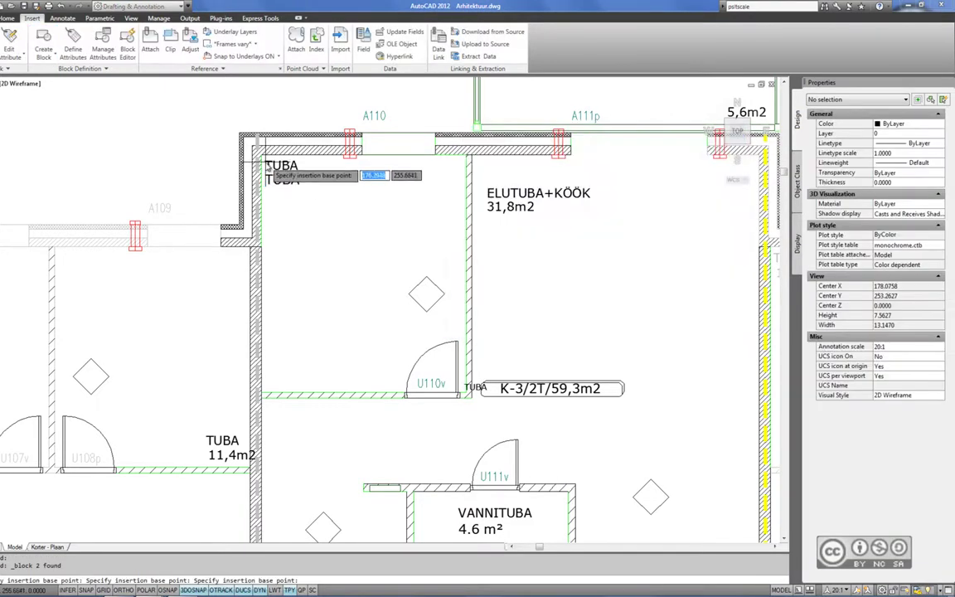
{"action": "left_click", "coordinate": [267, 166]}
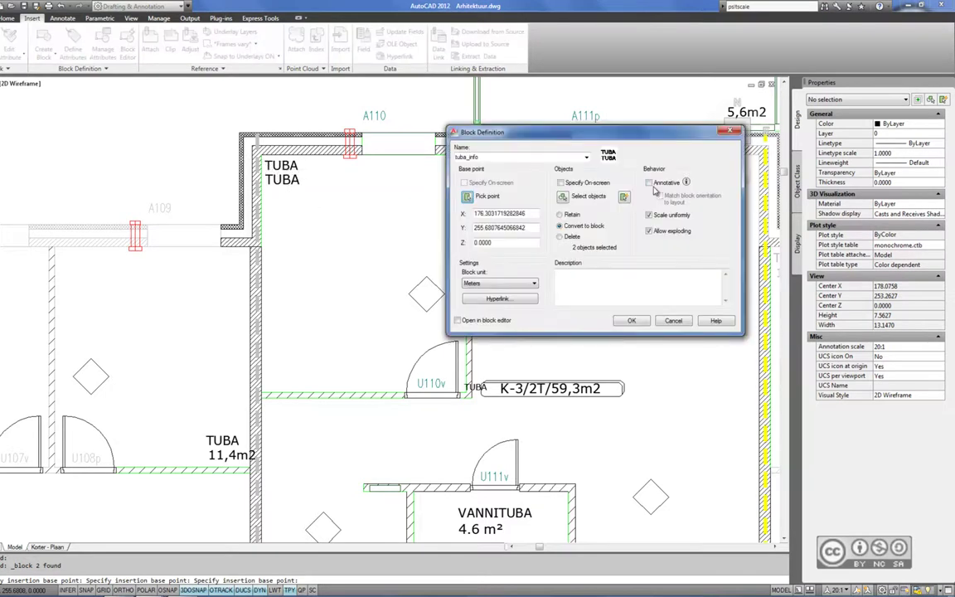
{"action": "left_click", "coordinate": [650, 182]}
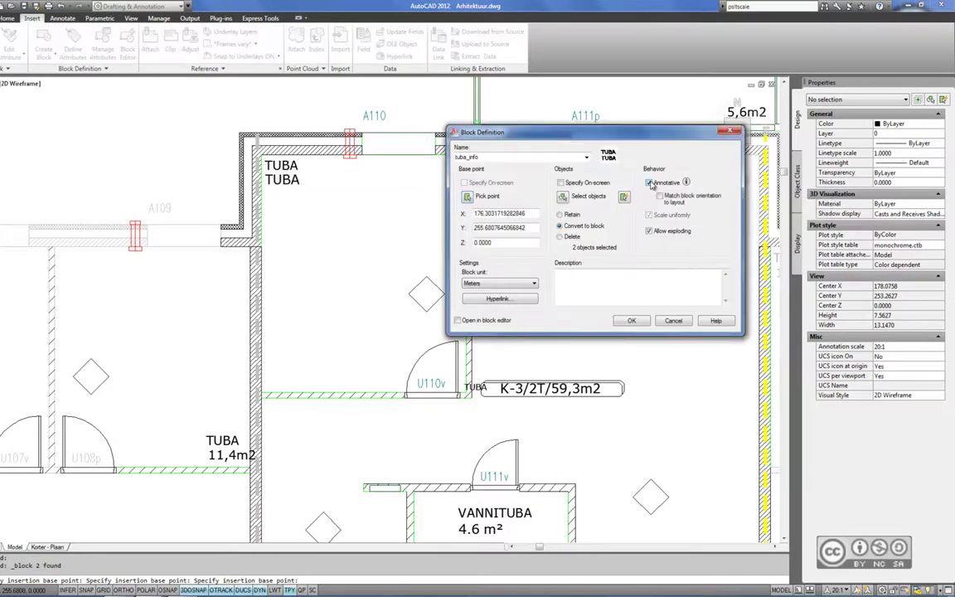
{"action": "left_click", "coordinate": [631, 320]}
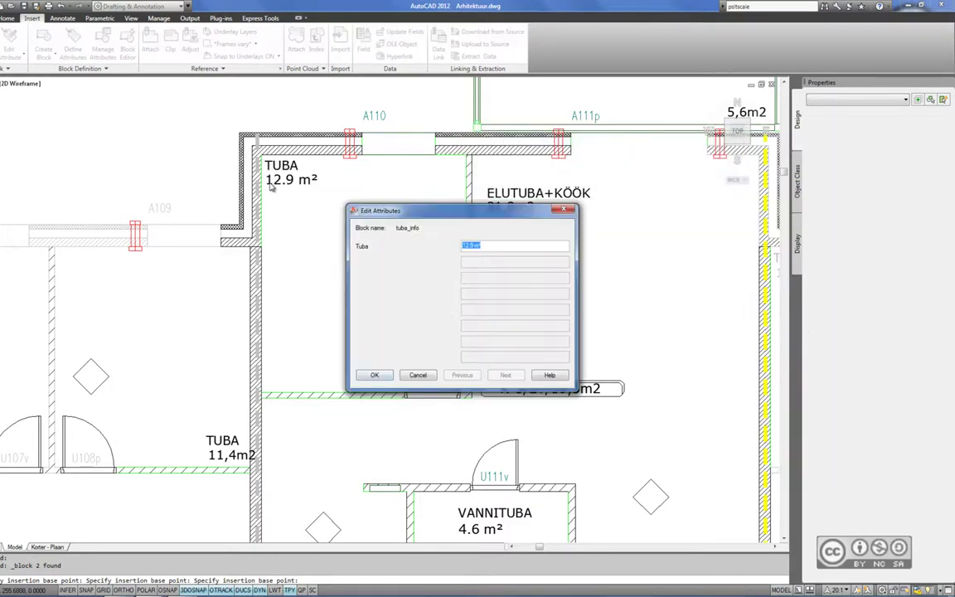
{"action": "left_click", "coordinate": [375, 375]}
Check the 1:100 viewport's scale, then maximize the viewport to work on the plan.
{"action": "left_click", "coordinate": [413, 95]}
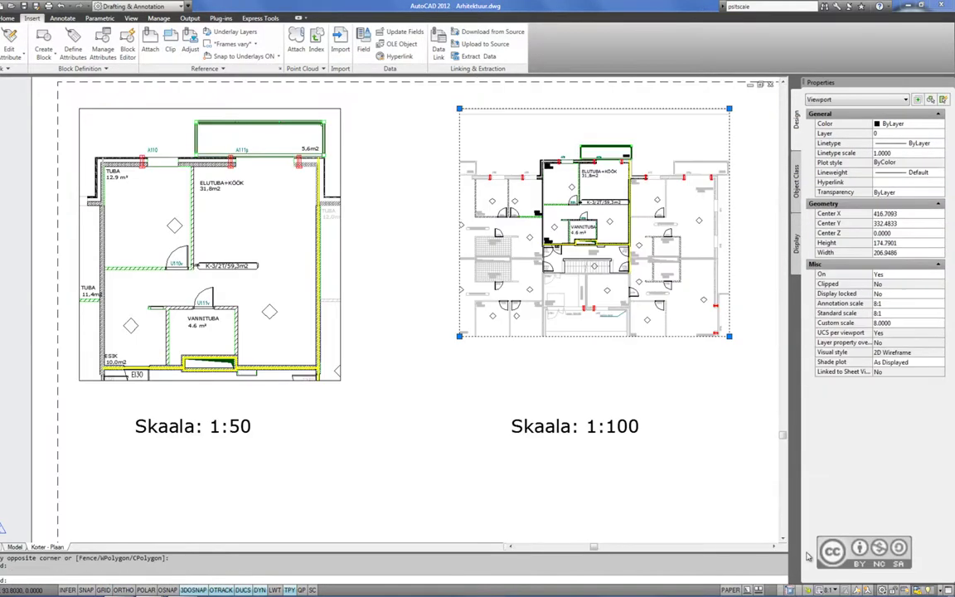
{"action": "left_click", "coordinate": [827, 590]}
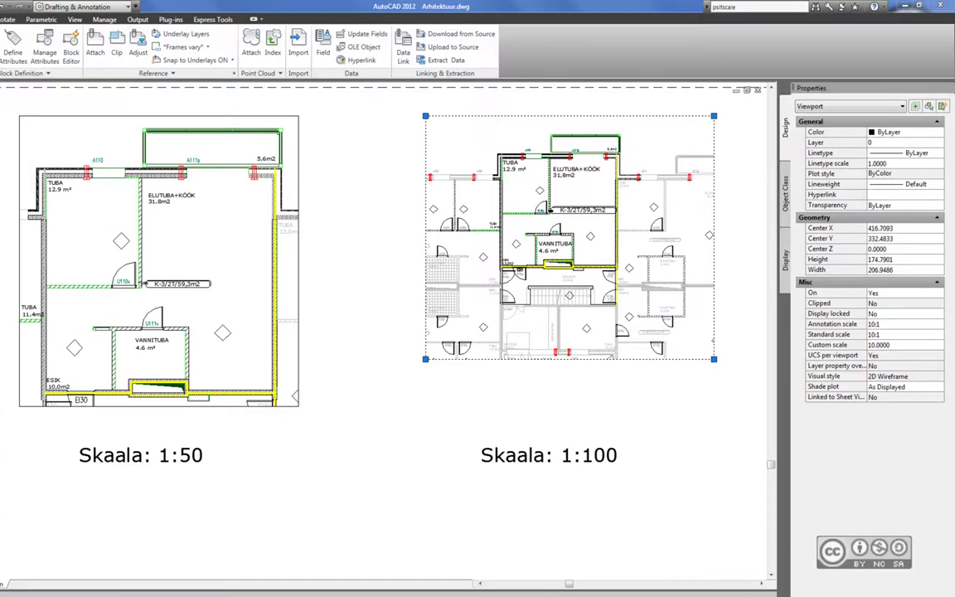
{"action": "double_click", "coordinate": [390, 367]}
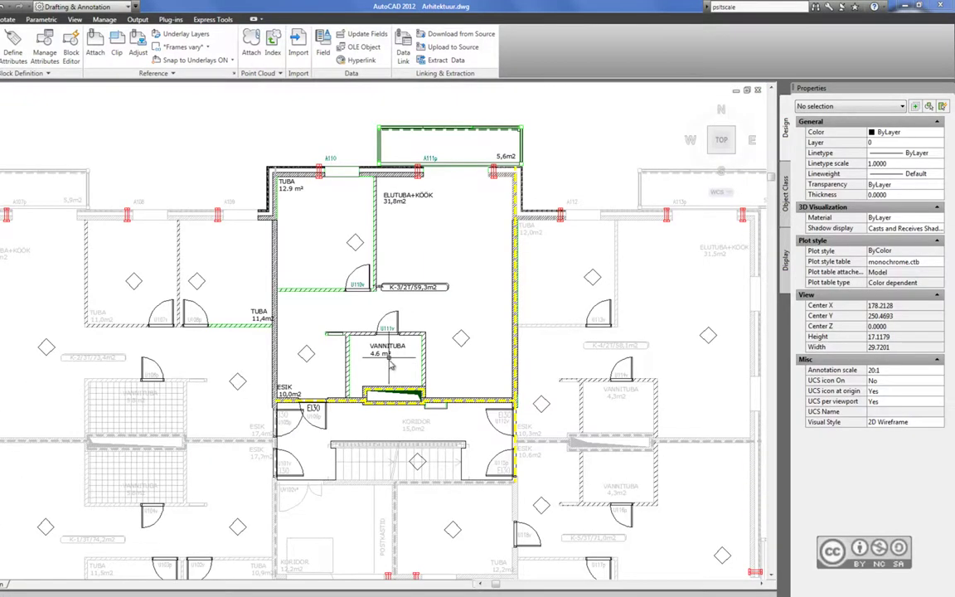
Open the K-3/2T/59,3m2 korter_info apartment label block in the Block Editor.
{"action": "left_click", "coordinate": [406, 287]}
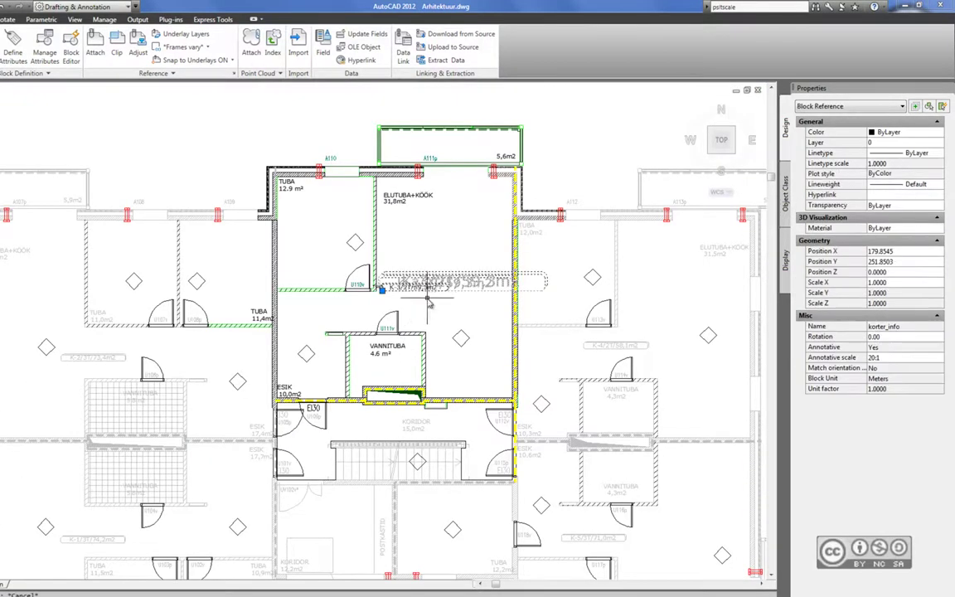
{"action": "scroll", "coordinate": [429, 304], "scroll_direction": "up", "scroll_amount": 3}
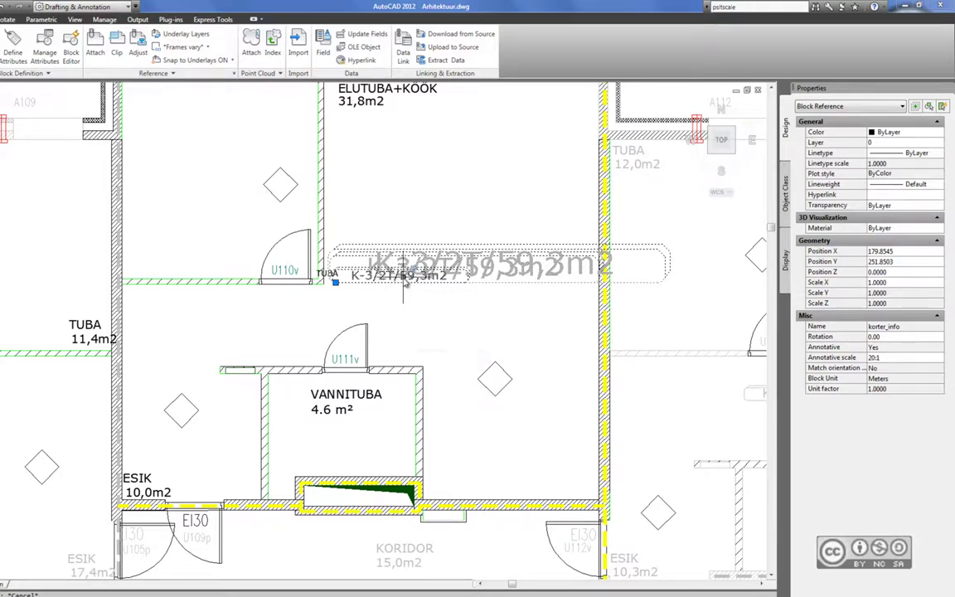
{"action": "right_click", "coordinate": [404, 281]}
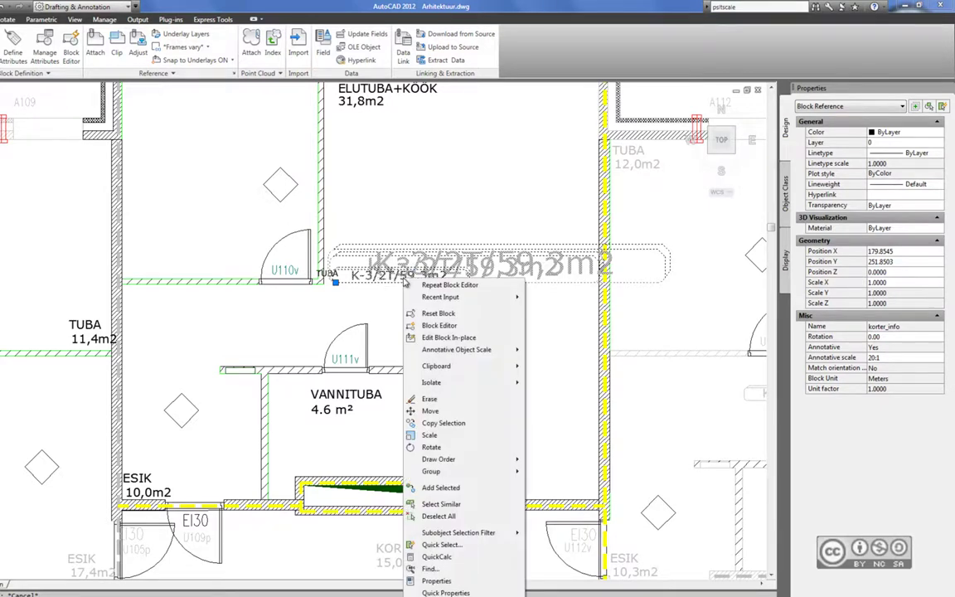
{"action": "left_click", "coordinate": [440, 326]}
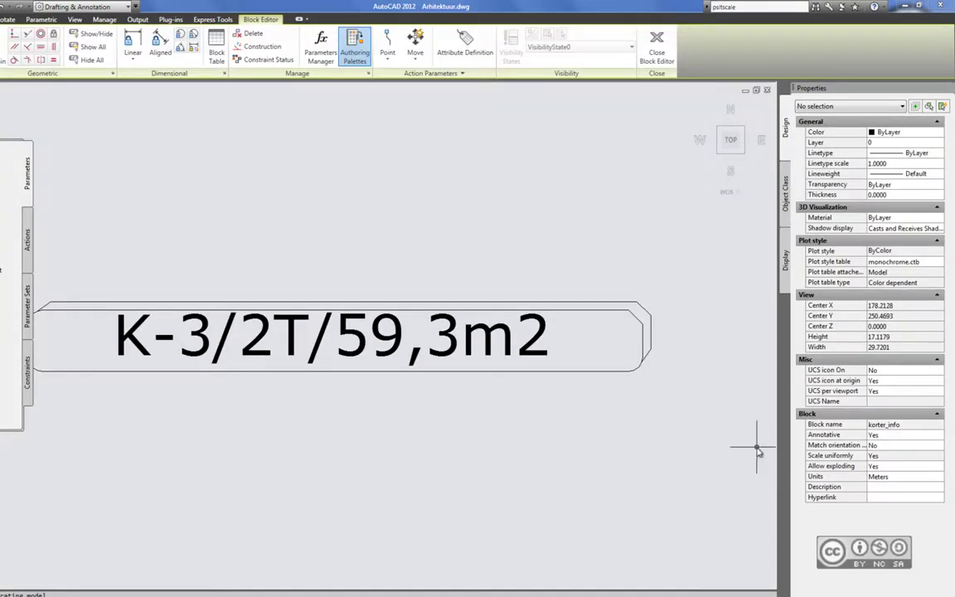
Keep the korter_info block's Annotative property at Yes and close the Block Editor.
{"action": "left_click", "coordinate": [821, 436]}
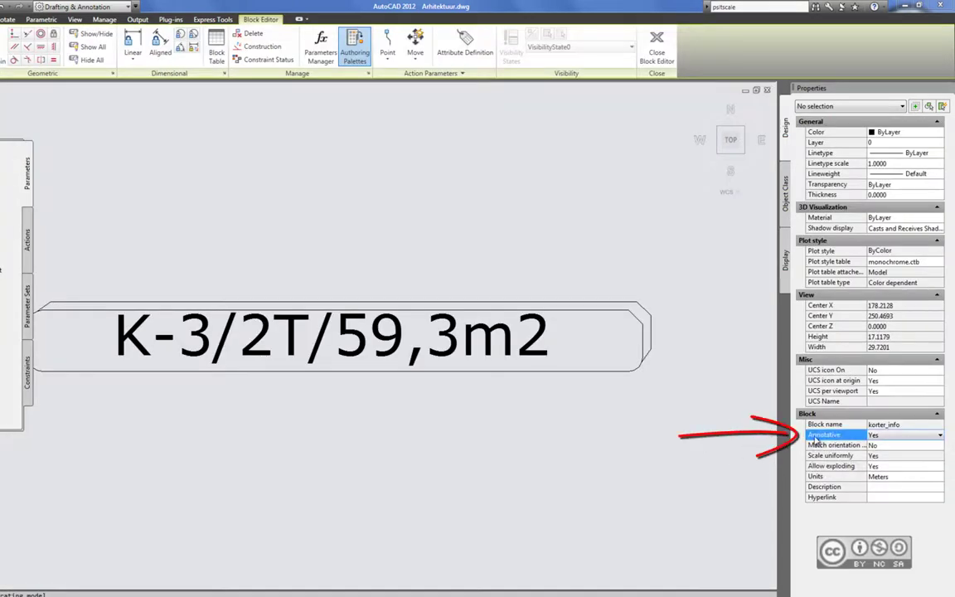
{"action": "left_click", "coordinate": [884, 436]}
{"action": "left_click", "coordinate": [843, 437]}
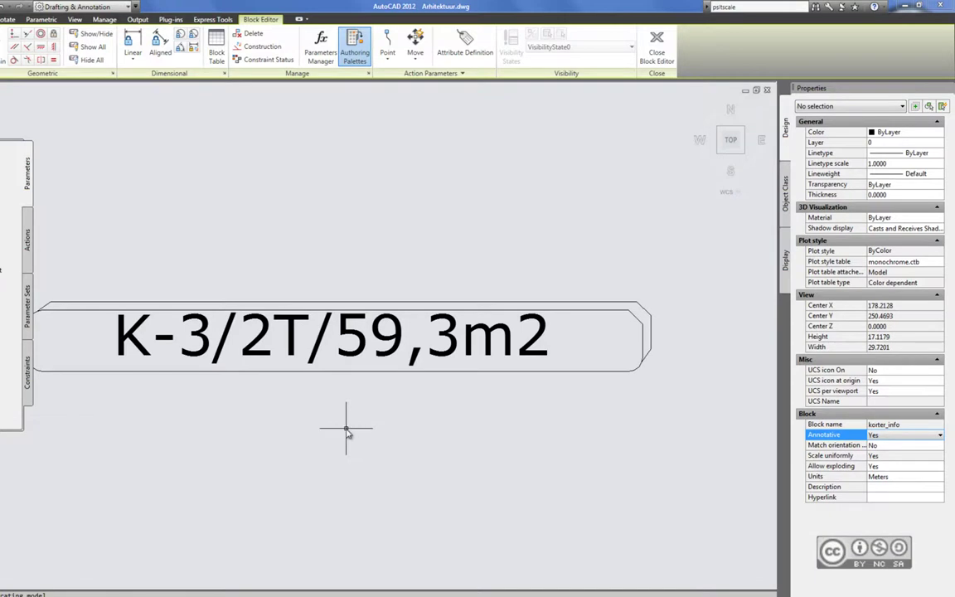
{"action": "left_click", "coordinate": [657, 46]}
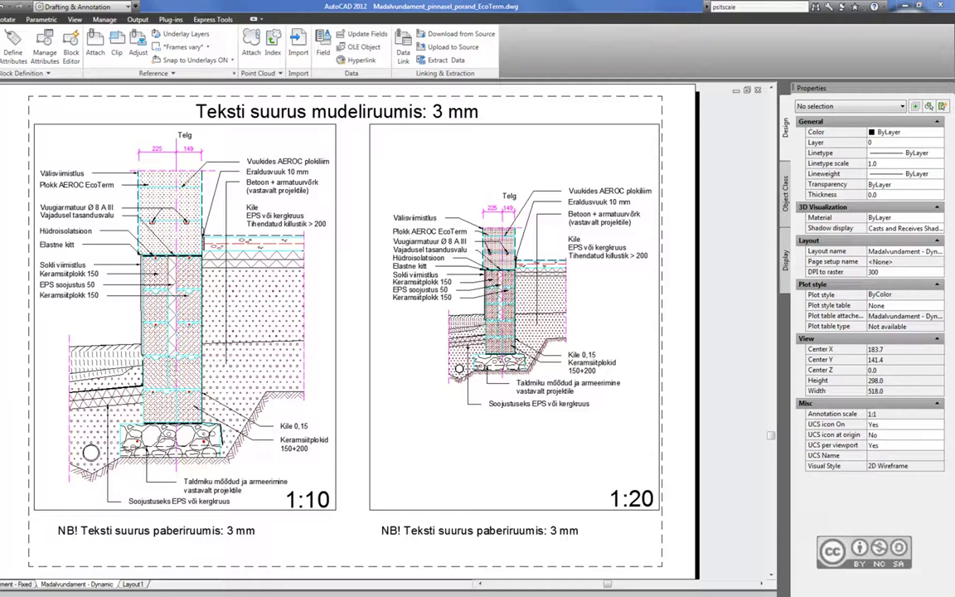
Maximize the 1:10 foundation detail viewport and select the oversized Vuukides AEROC leader.
{"action": "double_click", "coordinate": [38, 257]}
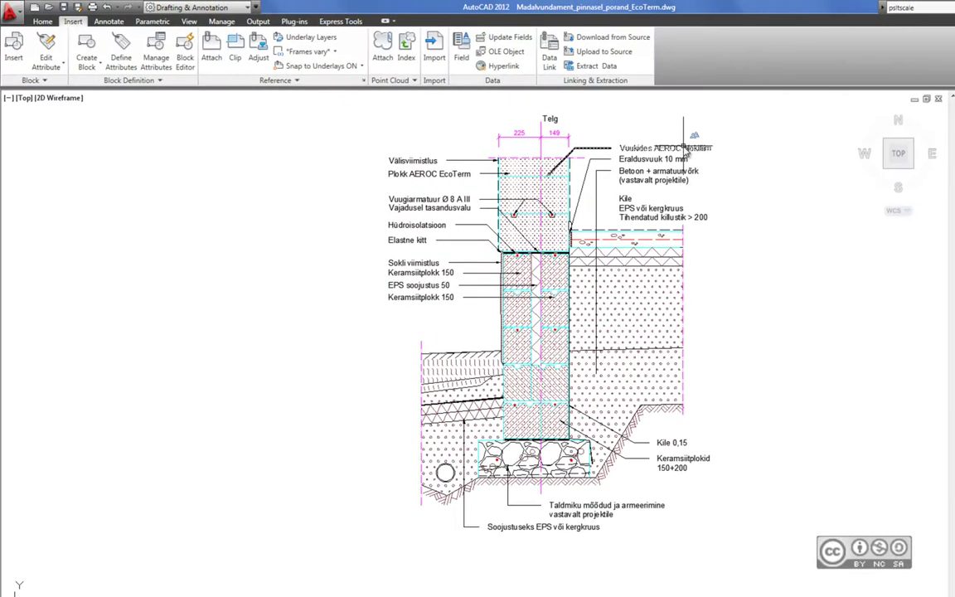
{"action": "left_click", "coordinate": [663, 147]}
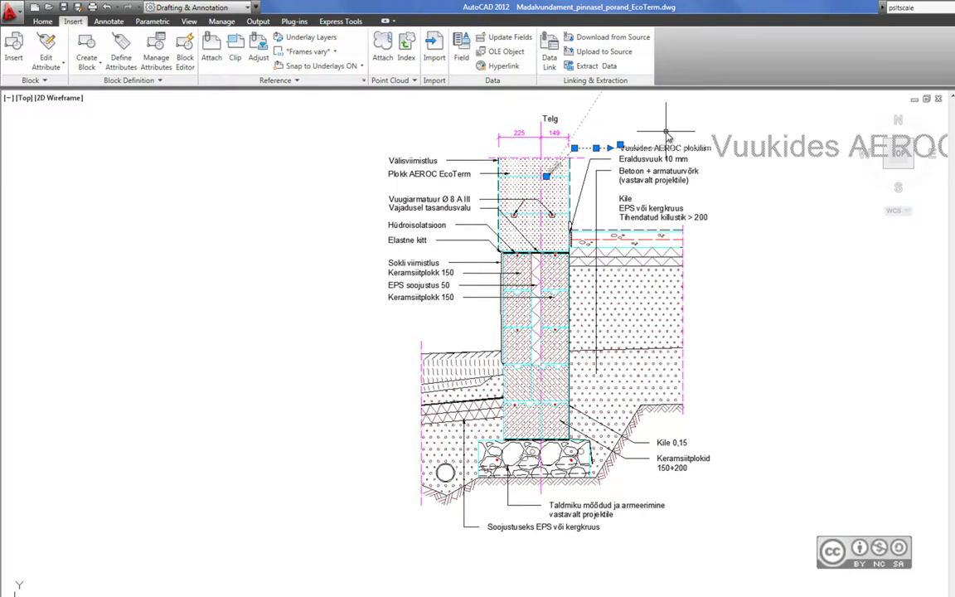
Delete the 1:1, 1:2 and other unwanted scales from the Vuukides AEROC leader, leaving only 1:10.
{"action": "right_click", "coordinate": [652, 149]}
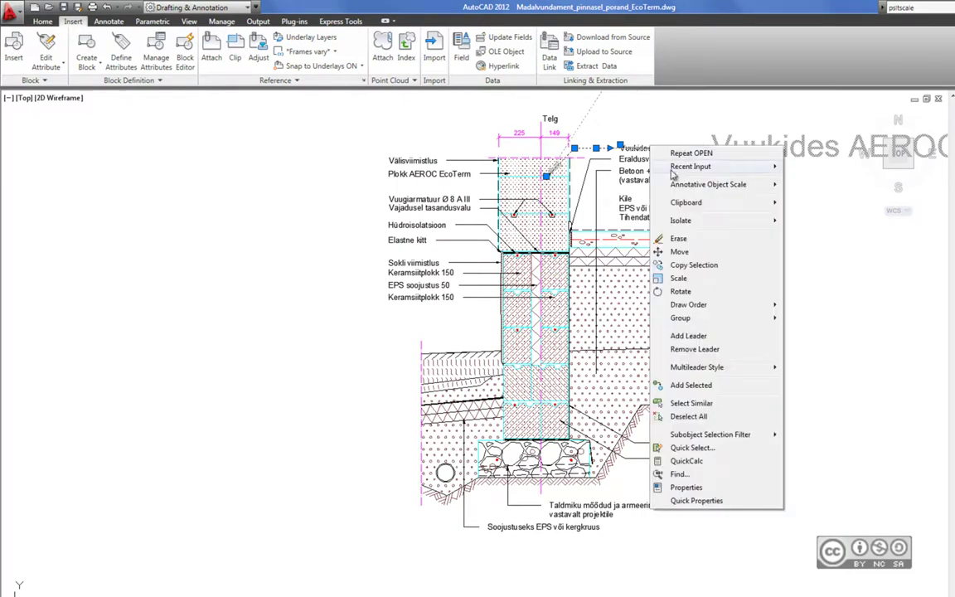
{"action": "mouse_move", "coordinate": [709, 184]}
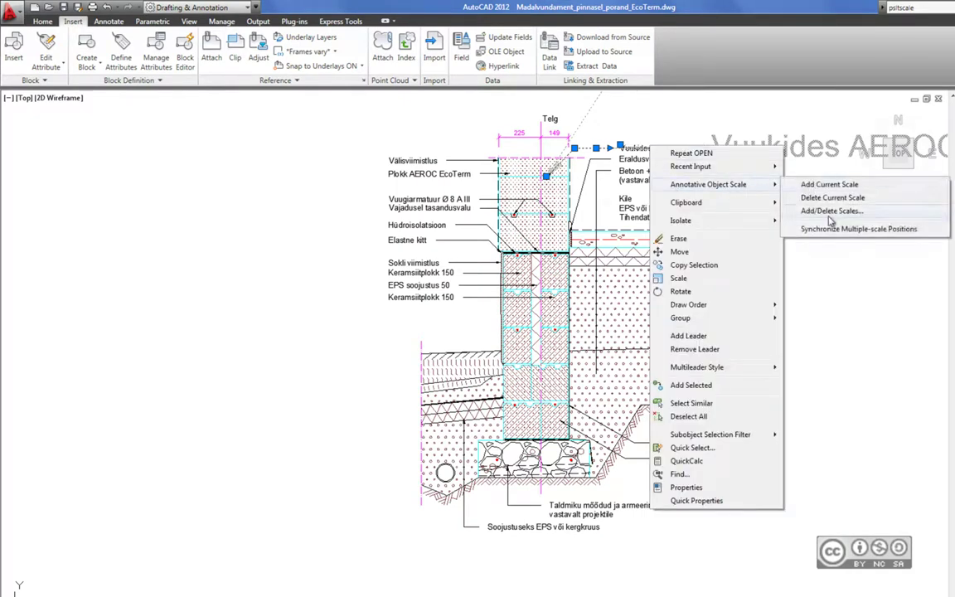
{"action": "left_click", "coordinate": [836, 213]}
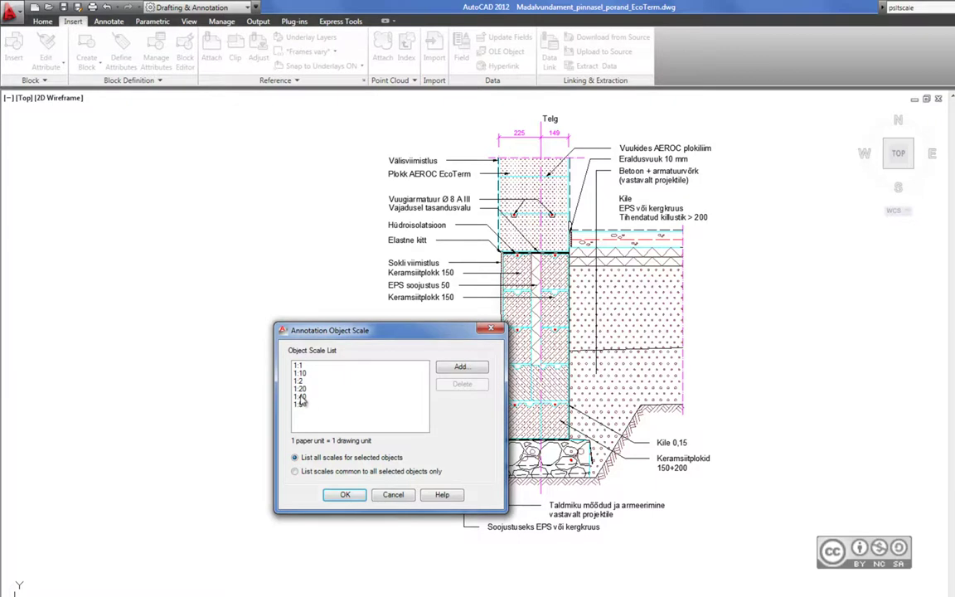
{"action": "left_click", "coordinate": [296, 368]}
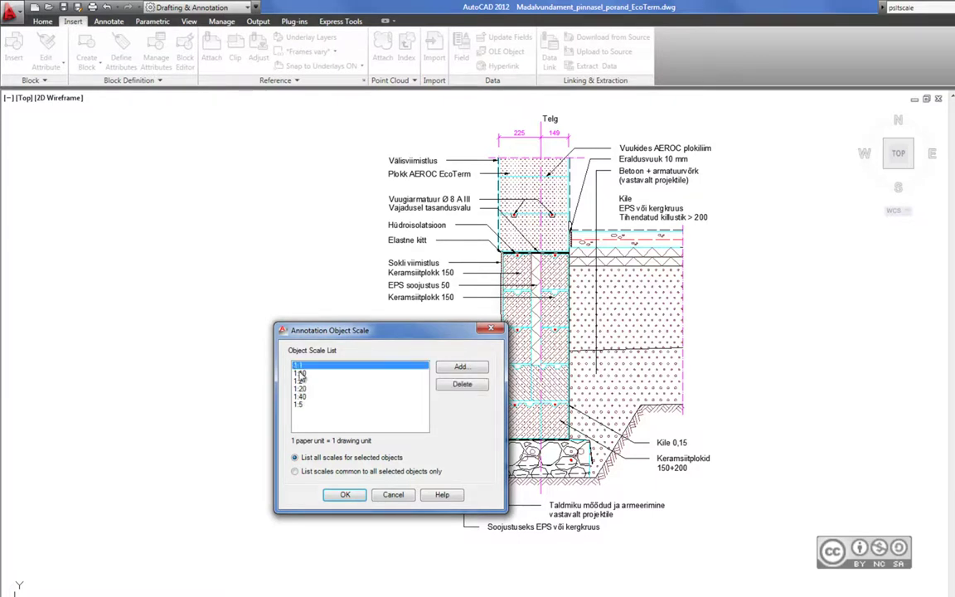
{"action": "left_click", "coordinate": [298, 381], "text": "ctrl"}
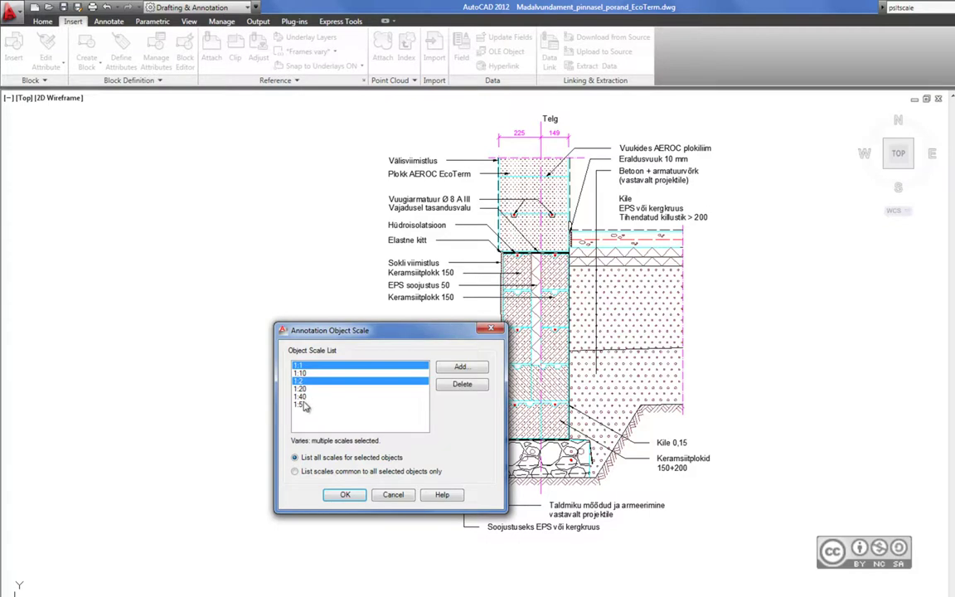
{"action": "left_click_drag", "start_coordinate": [304, 405], "coordinate": [302, 397], "text": "ctrl"}
{"action": "left_click", "coordinate": [461, 384]}
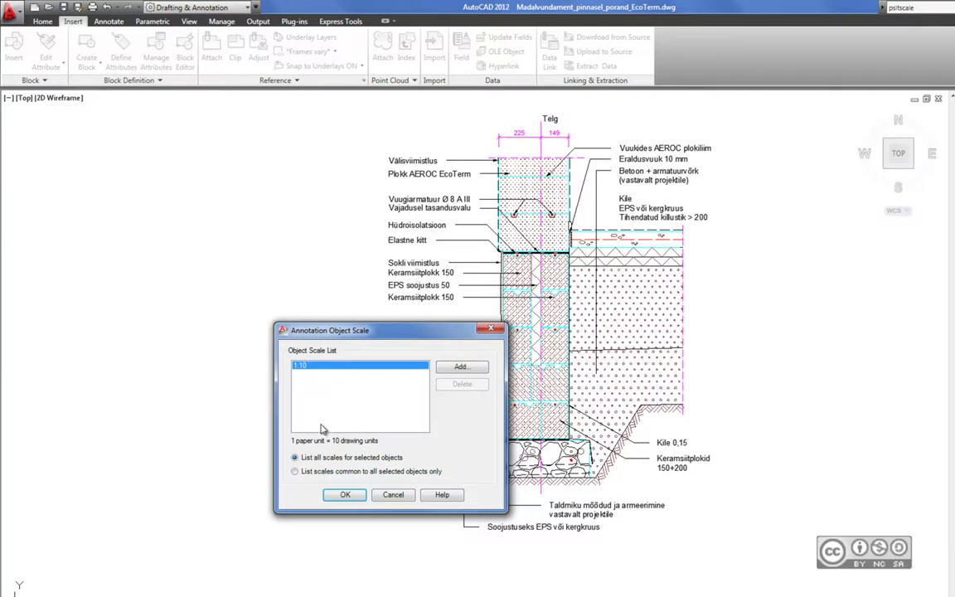
{"action": "left_click", "coordinate": [344, 493]}
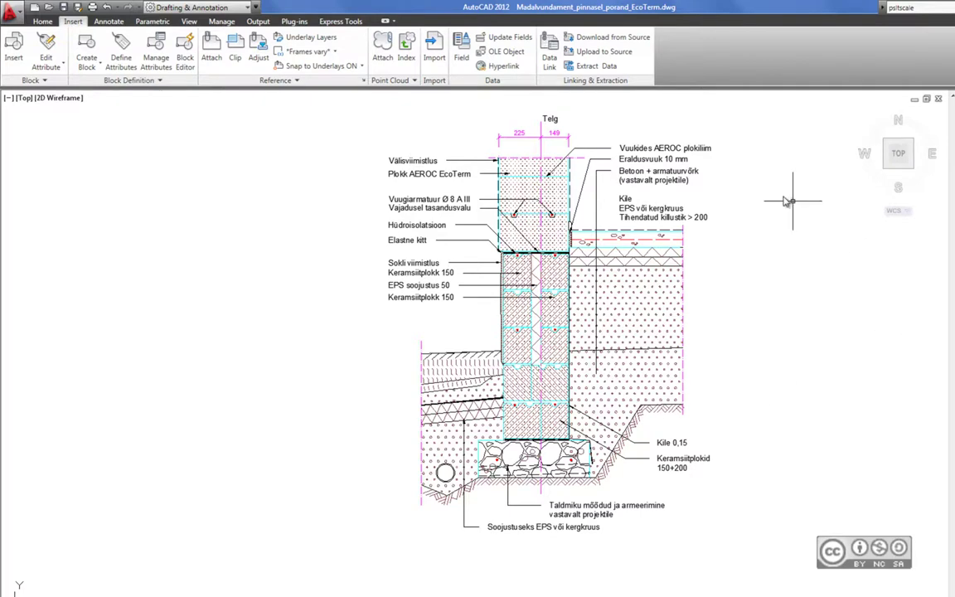
Change the current annotation scale from 1:10 to 1:20.
{"action": "key", "text": "ctrl+1"}
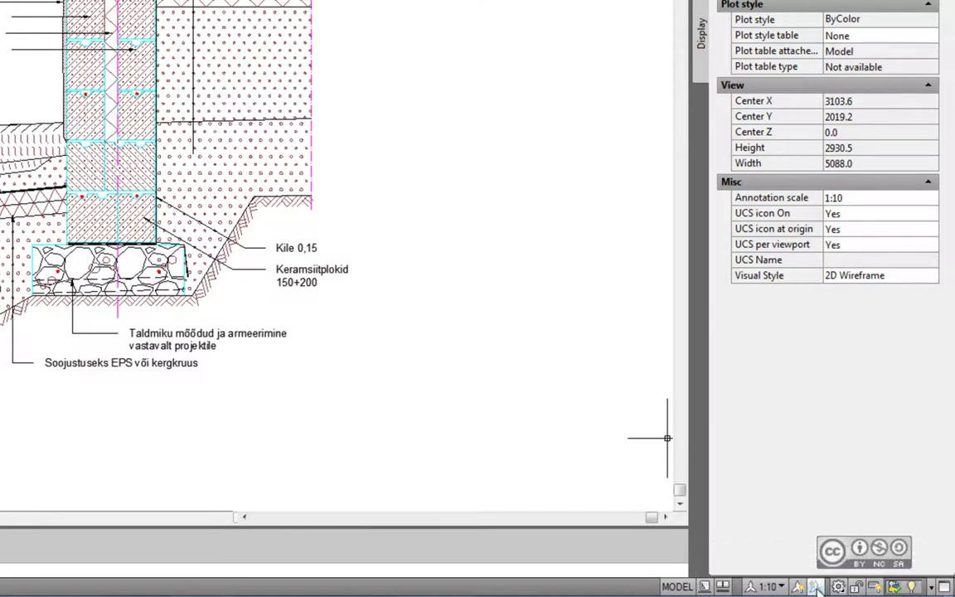
{"action": "left_click", "coordinate": [767, 587]}
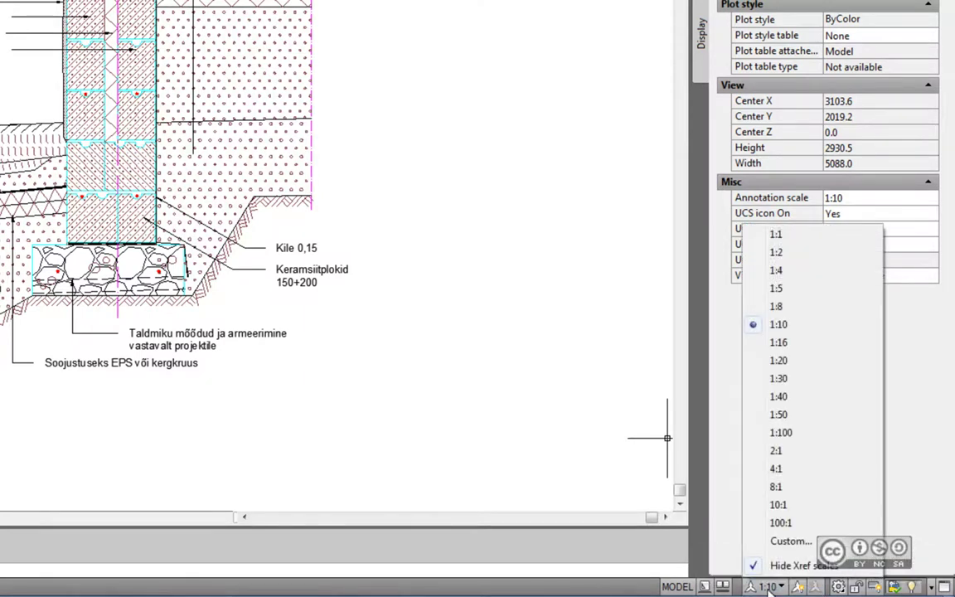
{"action": "left_click", "coordinate": [783, 362]}
{"action": "key", "text": "ctrl+z"}
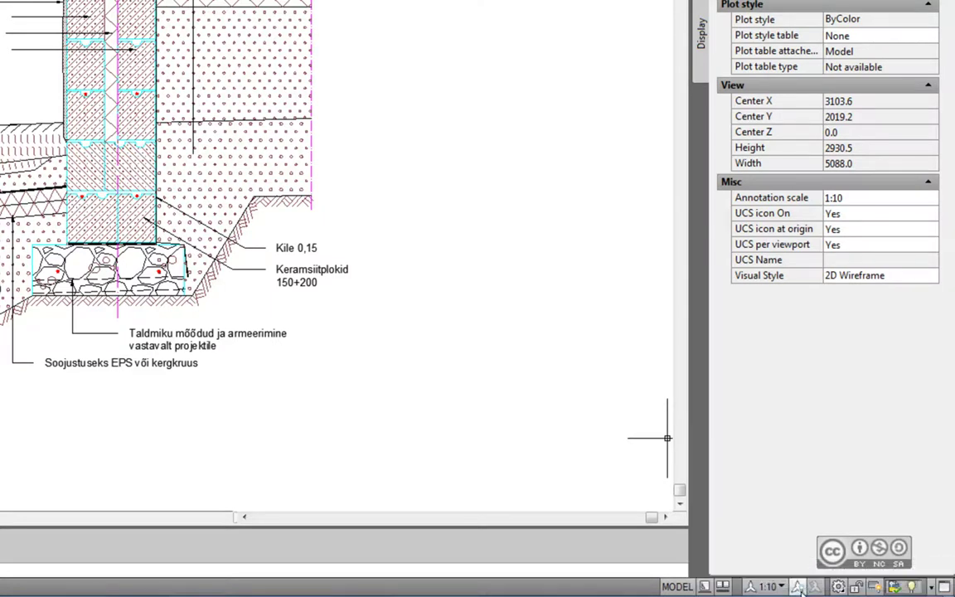
{"action": "left_click", "coordinate": [768, 587]}
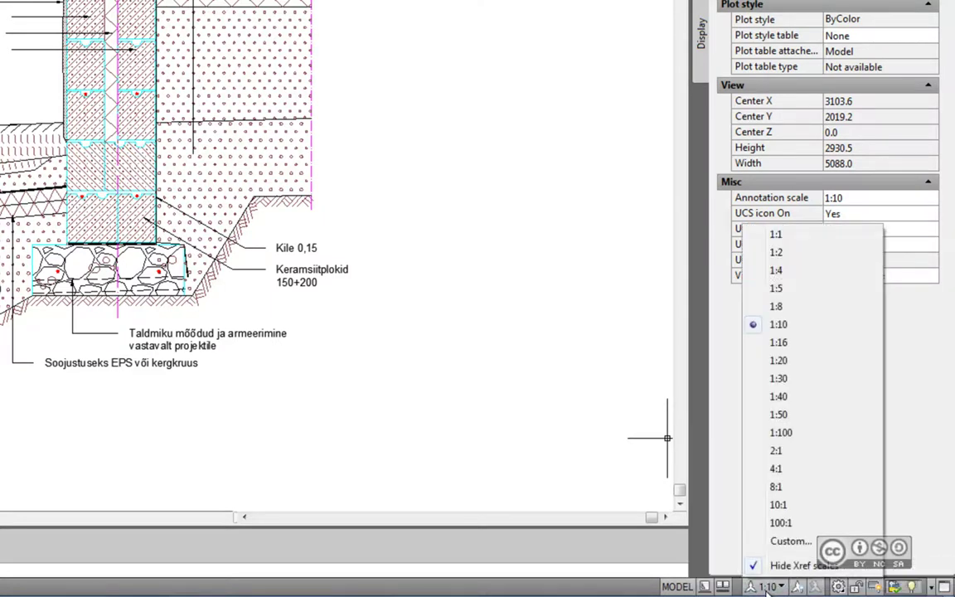
{"action": "left_click", "coordinate": [780, 360]}
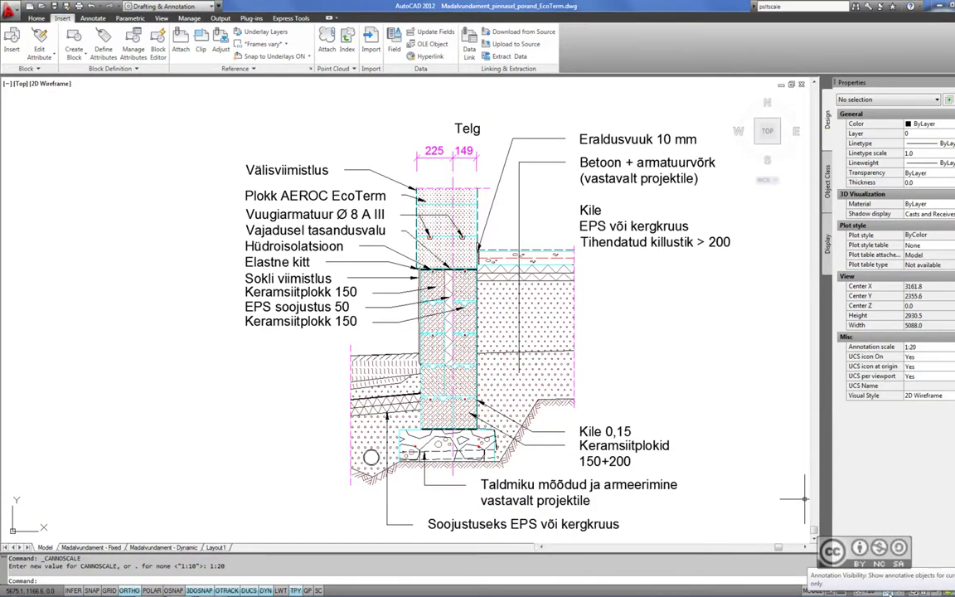
Turn on annotation visibility and add the 1:20 scale to the Vuukides AEROC leader.
{"action": "left_click", "coordinate": [887, 592]}
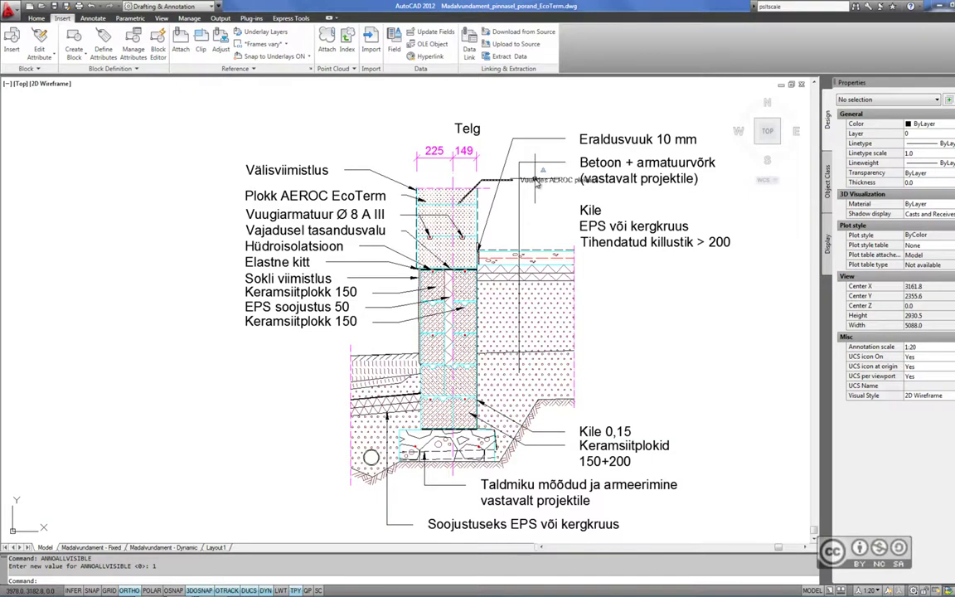
{"action": "left_click", "coordinate": [535, 184]}
{"action": "right_click", "coordinate": [548, 184]}
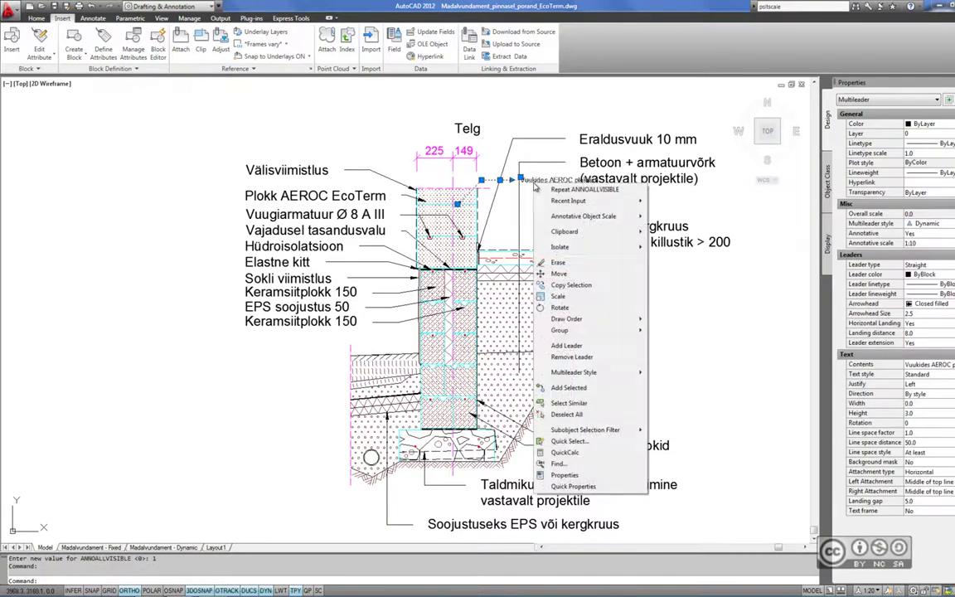
{"action": "left_click", "coordinate": [676, 218]}
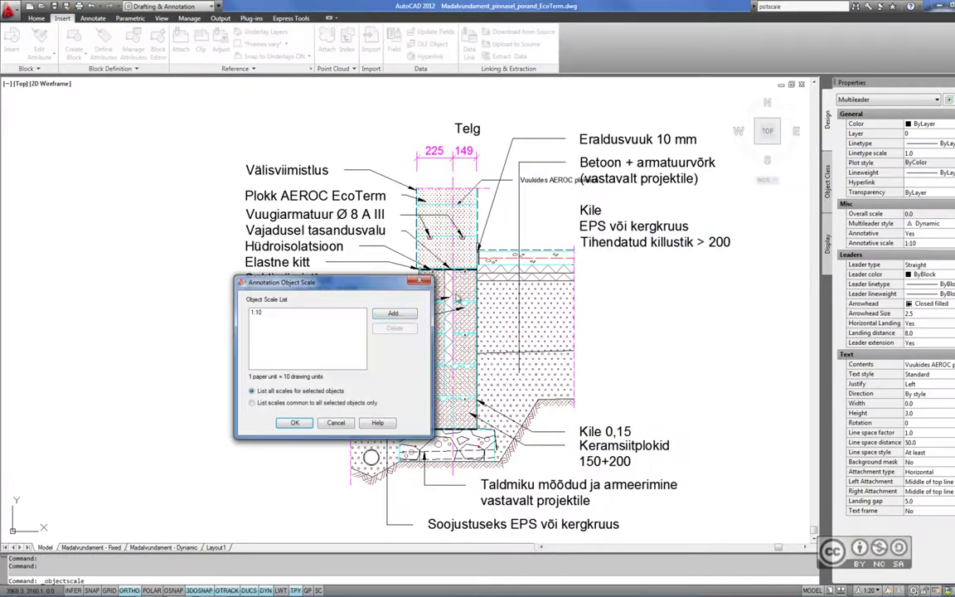
{"action": "left_click", "coordinate": [396, 313]}
{"action": "left_click", "coordinate": [279, 354]}
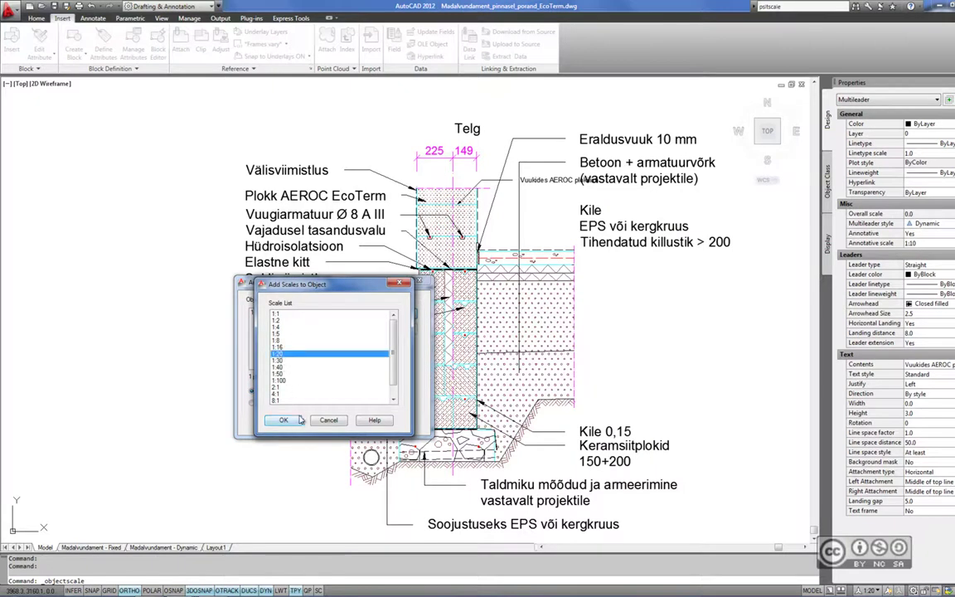
{"action": "left_click", "coordinate": [283, 420]}
{"action": "left_click_drag", "start_coordinate": [265, 170], "coordinate": [673, 383]}
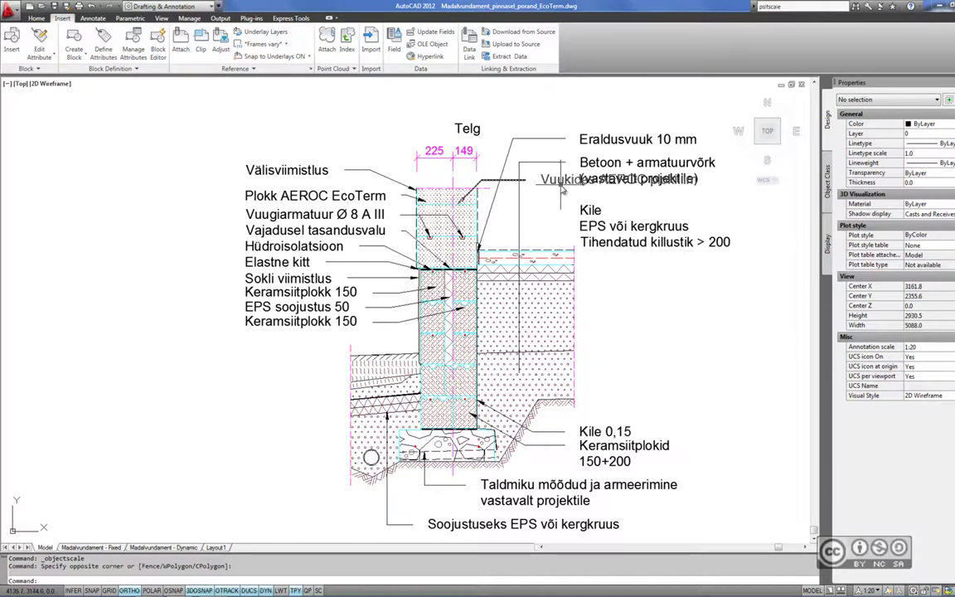
{"action": "mouse_move", "coordinate": [562, 184]}
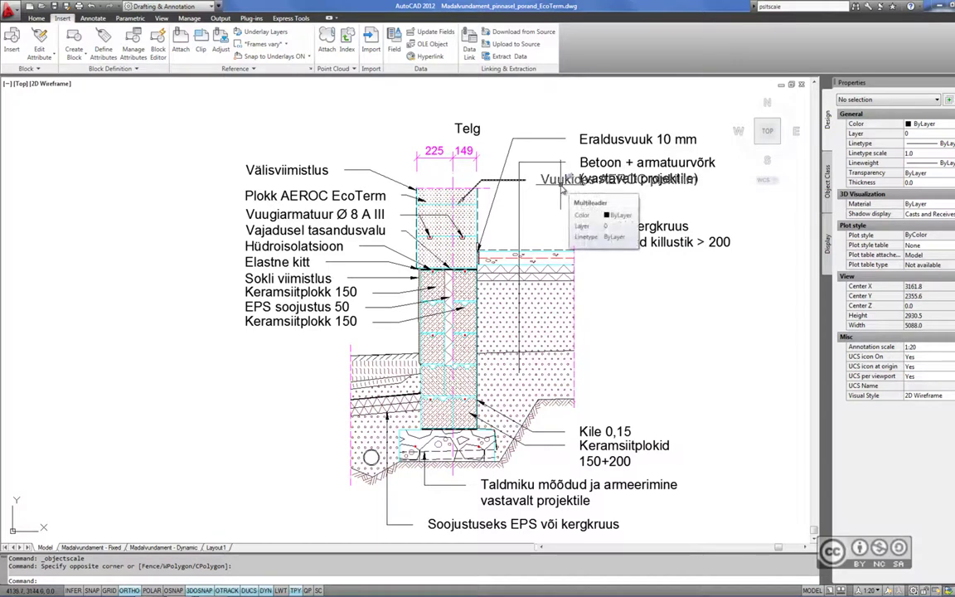
Move the Vuukides AEROC label up above the Eraldusvuuk 10 mm note.
{"action": "left_click", "coordinate": [563, 190]}
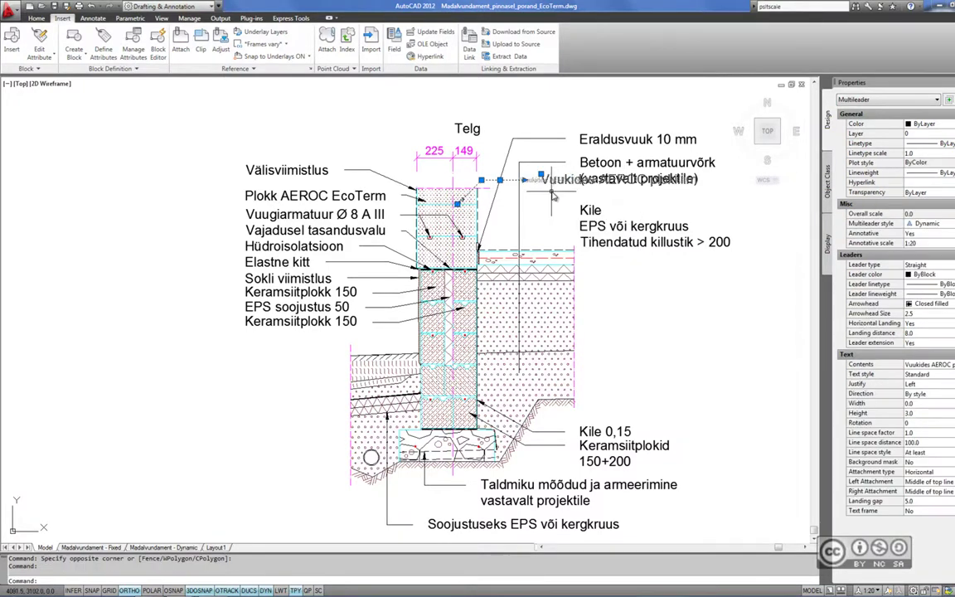
{"action": "middle_click_drag", "start_coordinate": [550, 197], "coordinate": [539, 240]}
{"action": "left_click_drag", "start_coordinate": [529, 218], "coordinate": [527, 159]}
{"action": "key", "text": "Escape"}
{"action": "left_click", "coordinate": [657, 309]}
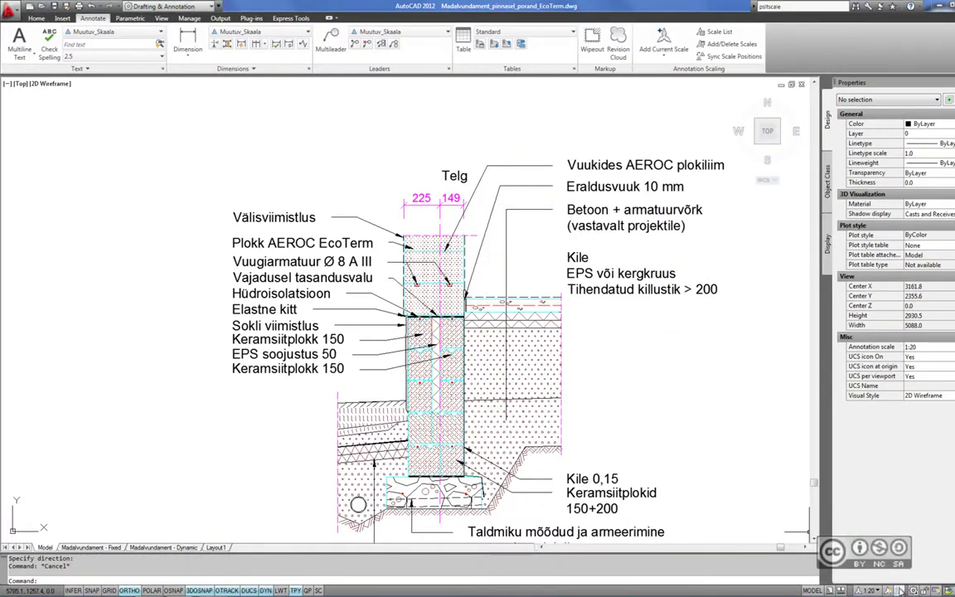
Toggle Automatically Add Scales and pan the detail, keeping the annotation scale at 1:20.
{"action": "left_click", "coordinate": [900, 590]}
{"action": "mouse_move", "coordinate": [709, 409]}
{"action": "middle_mouse_down"}
{"action": "mouse_move", "coordinate": [673, 381]}
{"action": "mouse_move", "coordinate": [658, 348]}
{"action": "middle_mouse_up"}
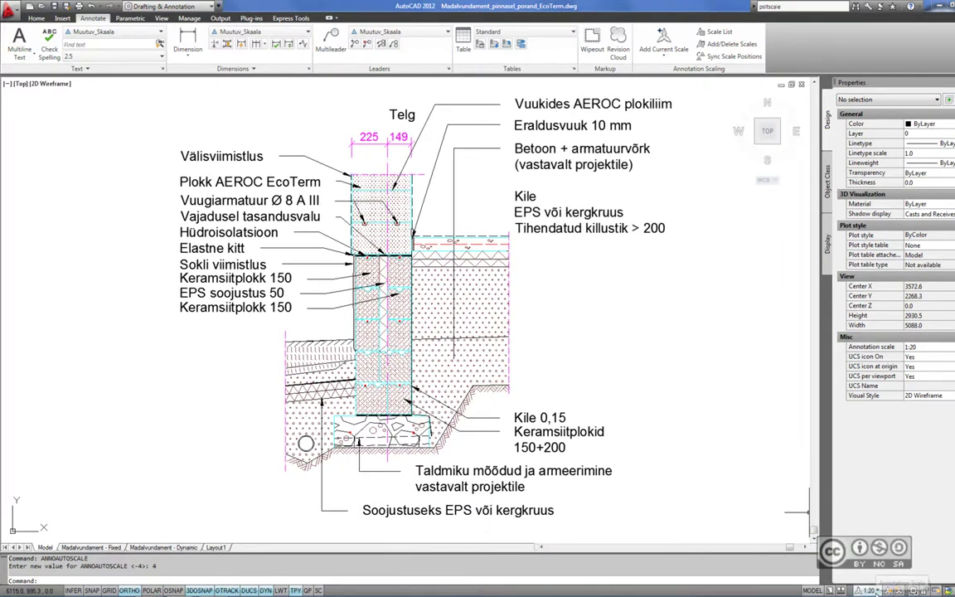
{"action": "left_click", "coordinate": [875, 591]}
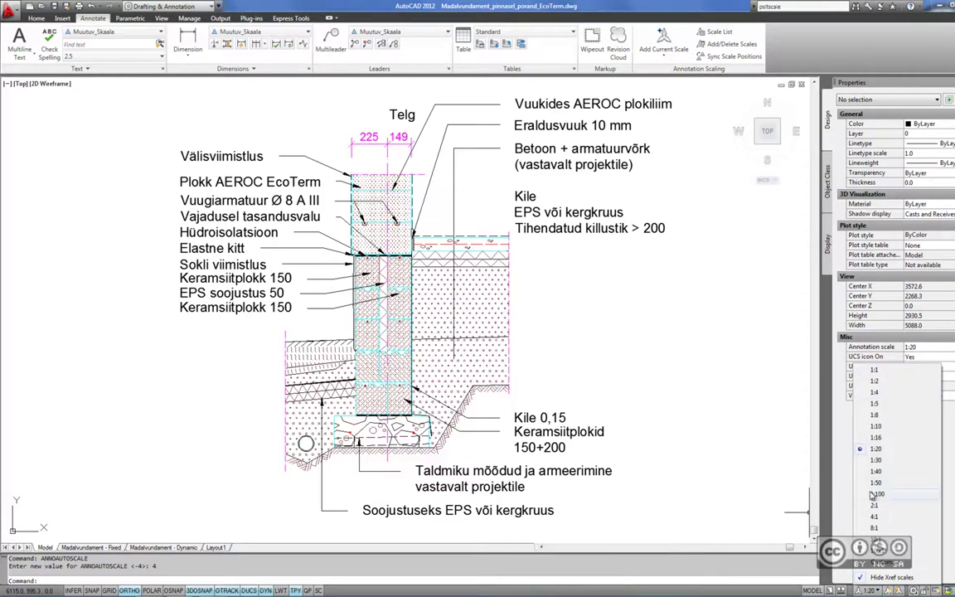
{"action": "left_click", "coordinate": [634, 280]}
{"action": "left_click", "coordinate": [663, 287]}
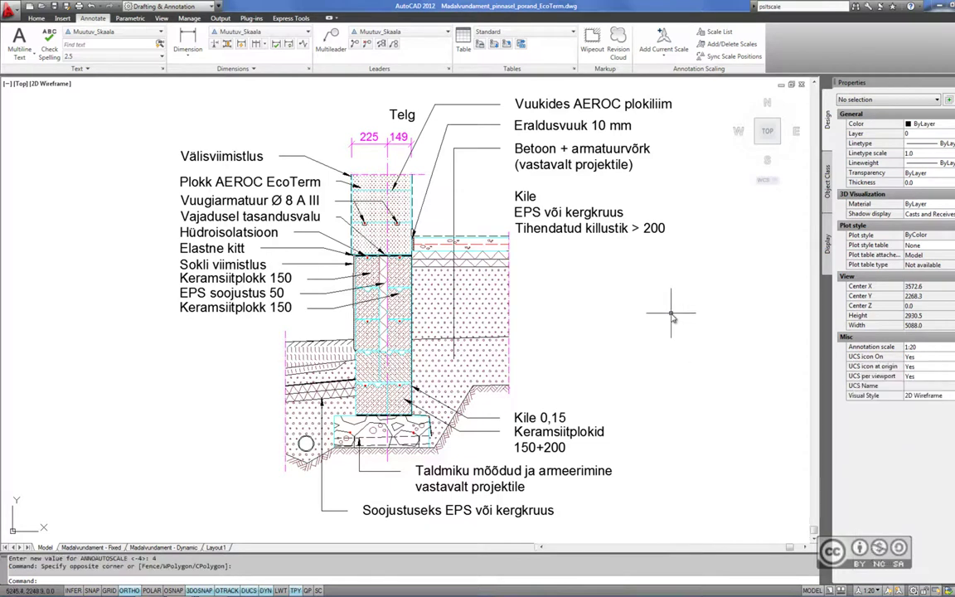
{"action": "middle_click_drag", "start_coordinate": [671, 313], "coordinate": [651, 314]}
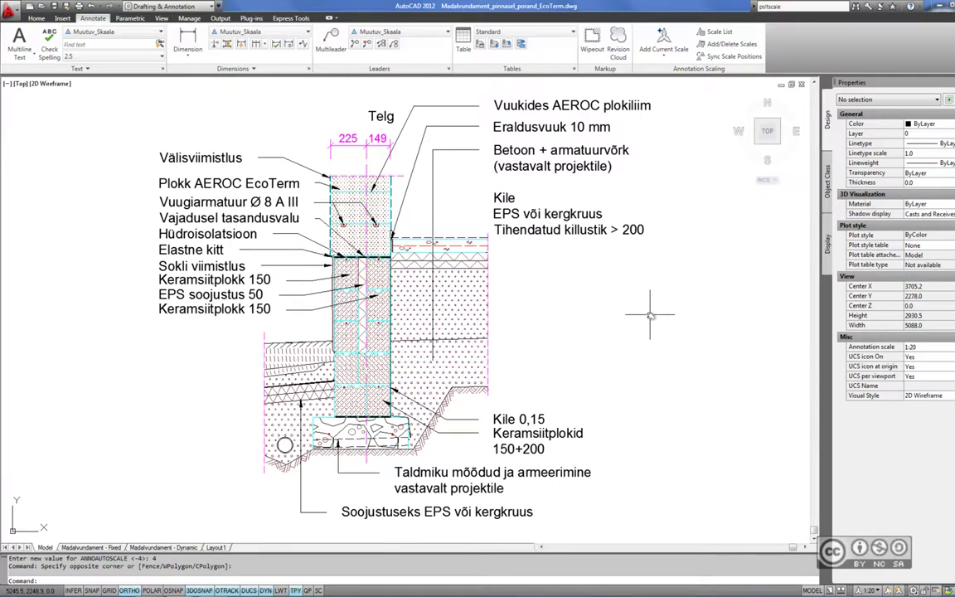
Keep 1:20, turn off Automatically Add Scales, and select the Vuukides AEROC plokiliim multileader.
{"action": "left_click", "coordinate": [871, 592]}
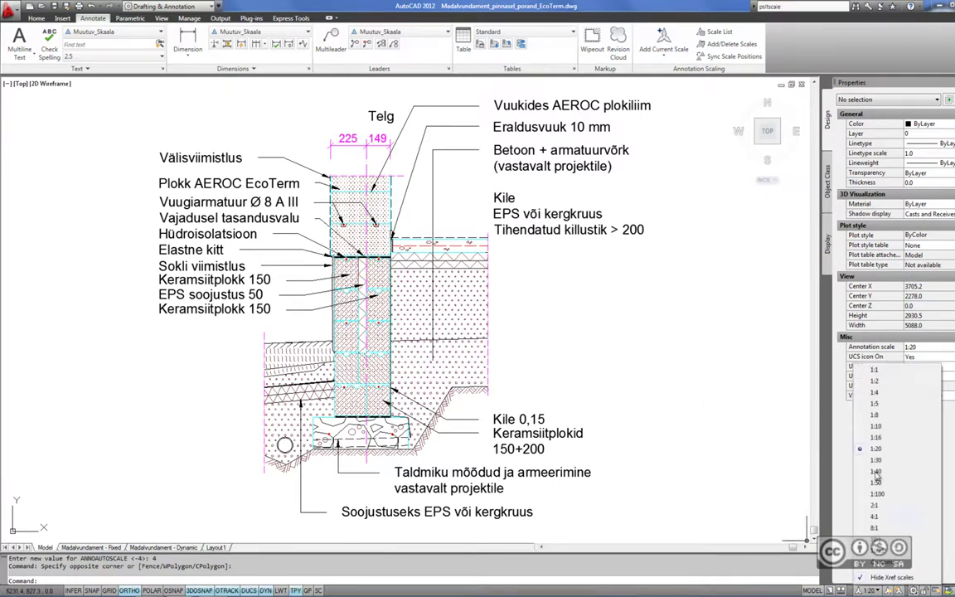
{"action": "left_click", "coordinate": [767, 344]}
{"action": "left_click", "coordinate": [592, 320]}
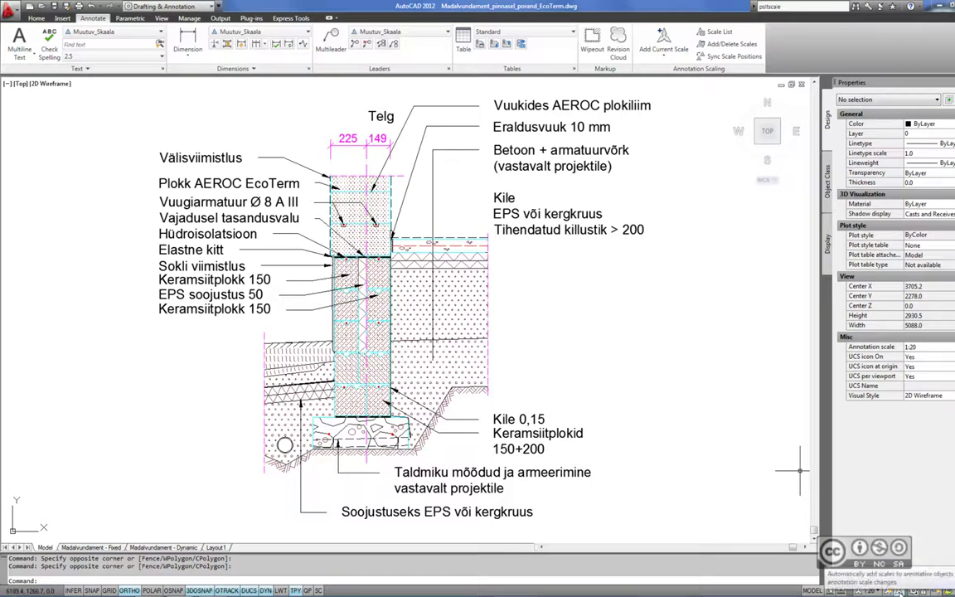
{"action": "left_click", "coordinate": [899, 590]}
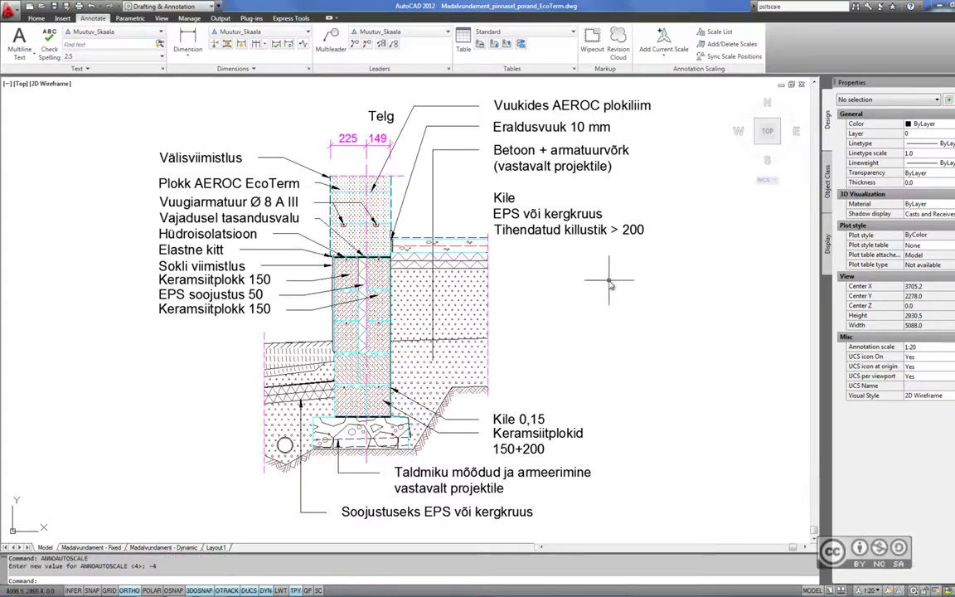
{"action": "left_click", "coordinate": [556, 106]}
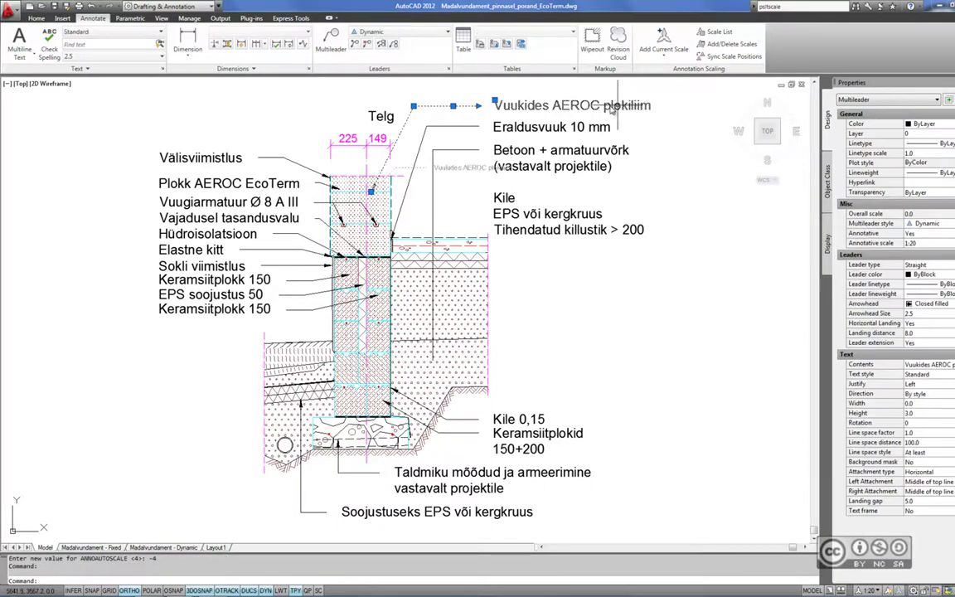
Confirm the multileader's Annotative Object Scale list holds only 1:10 and 1:20.
{"action": "right_click", "coordinate": [530, 106]}
{"action": "left_click", "coordinate": [685, 162]}
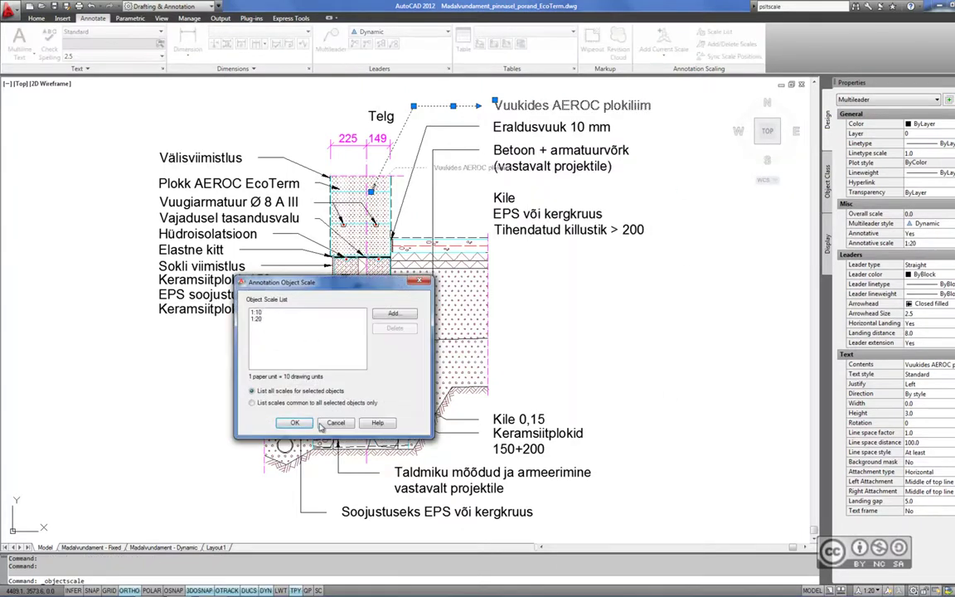
{"action": "left_click", "coordinate": [321, 424]}
Switch the annotation scale to 1:30 and recheck the multileader's assigned scales.
{"action": "left_click", "coordinate": [877, 591]}
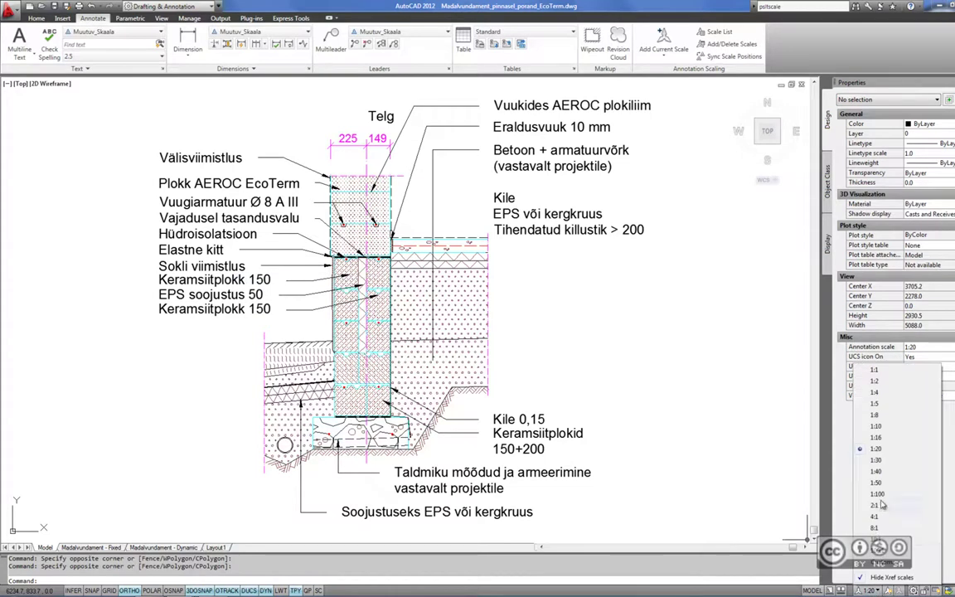
{"action": "left_click", "coordinate": [876, 459]}
{"action": "left_click", "coordinate": [462, 170]}
{"action": "right_click", "coordinate": [461, 171]}
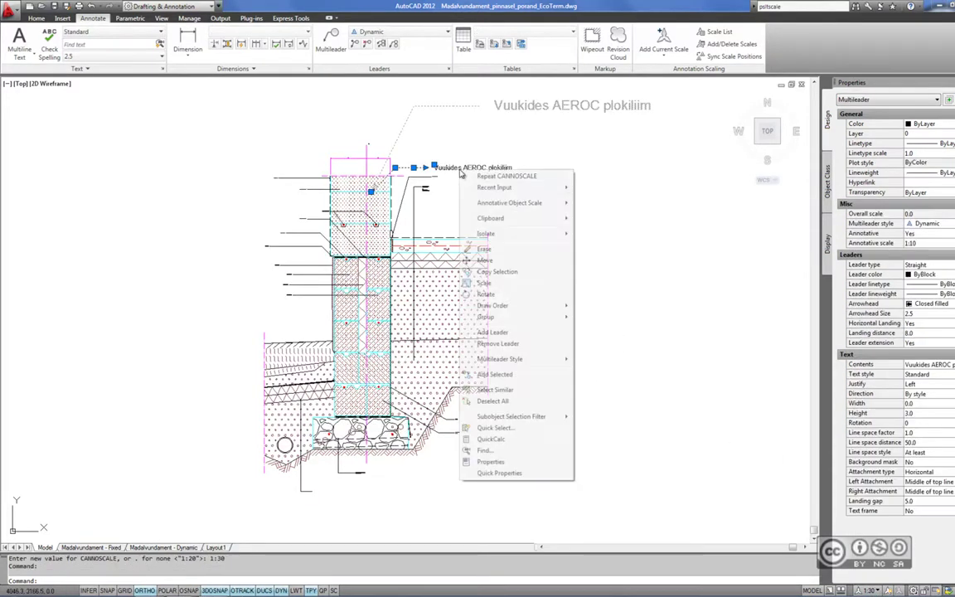
{"action": "left_click", "coordinate": [551, 201]}
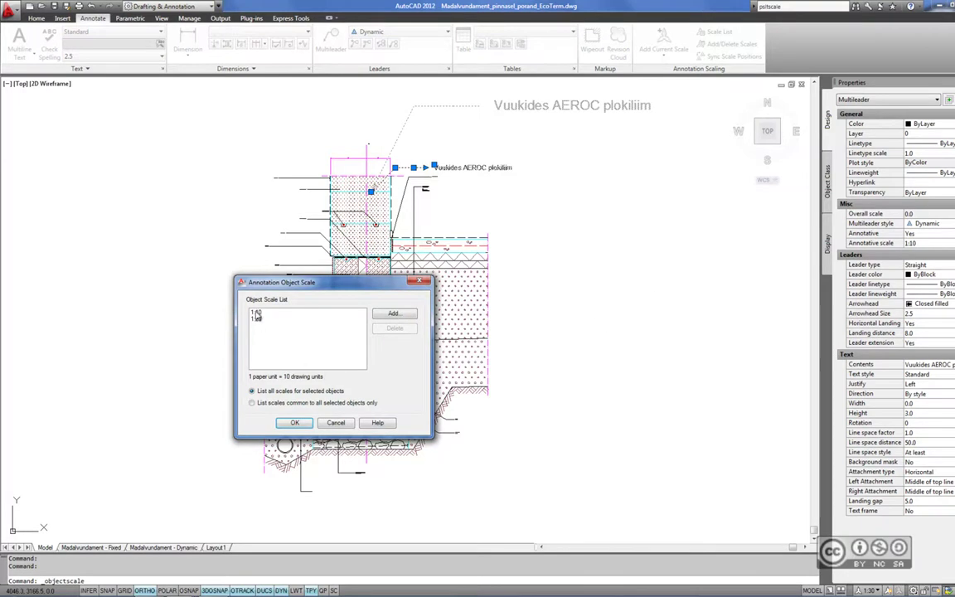
{"action": "left_click", "coordinate": [323, 420]}
Restore the 1:20 annotation scale and go to the Madalvundament - Dynamic layout.
{"action": "left_click", "coordinate": [891, 590]}
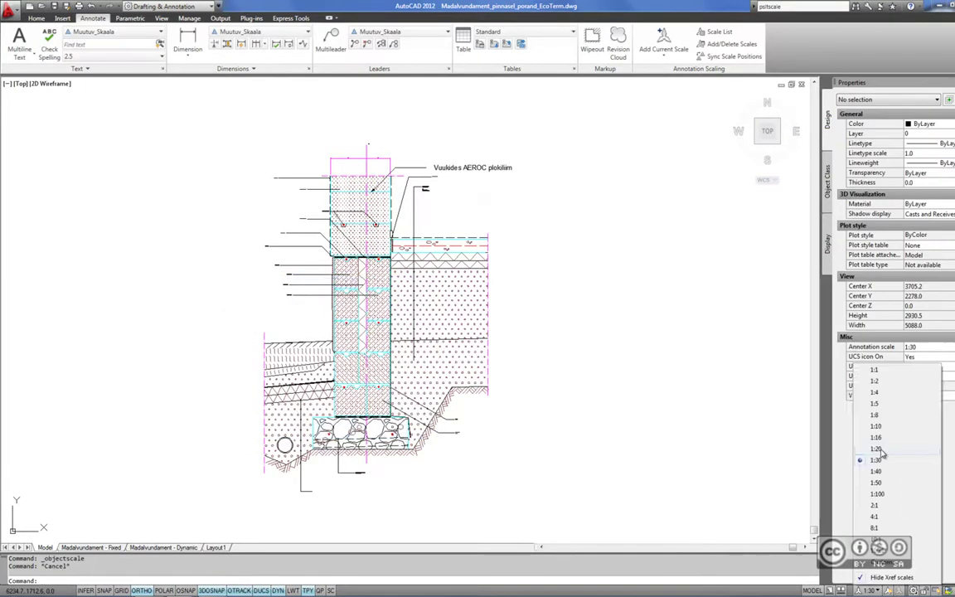
{"action": "left_click", "coordinate": [854, 455]}
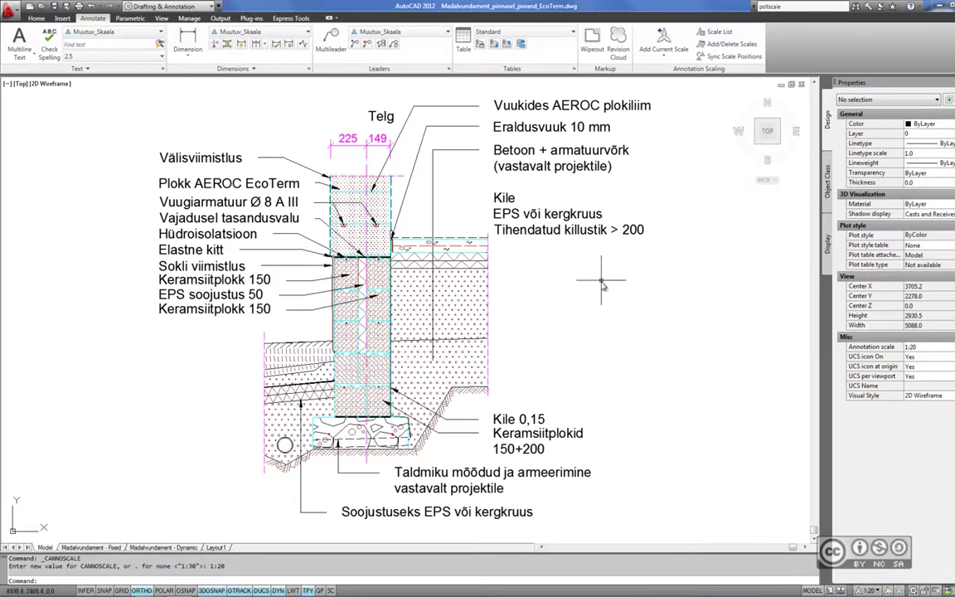
{"action": "left_click", "coordinate": [91, 548]}
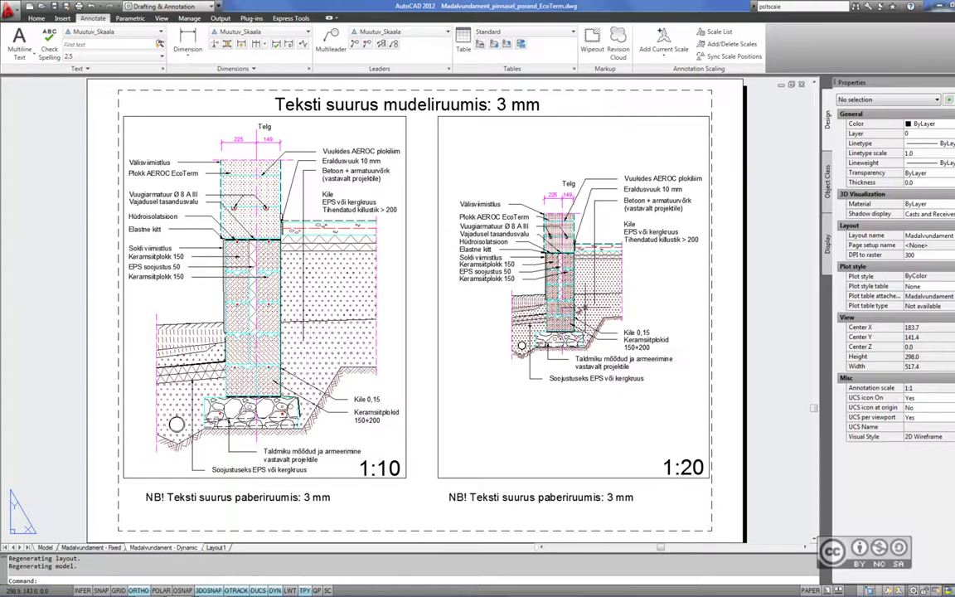
Inside the 1:20 viewport, review the multileader's object scales, then turn Annotation Visibility off (ANNOALLVISIBLE 0).
{"action": "double_click", "coordinate": [645, 281]}
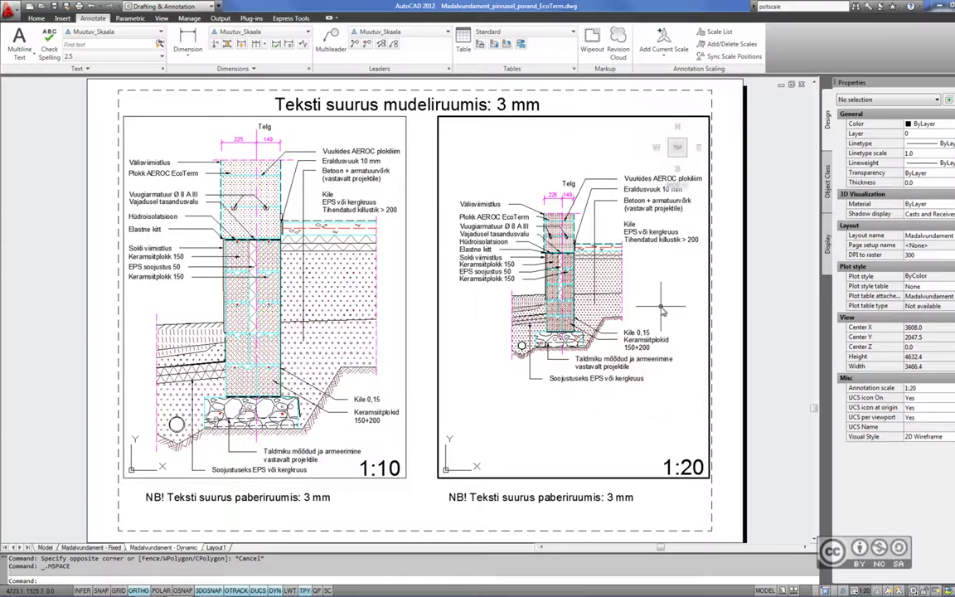
{"action": "left_click", "coordinate": [647, 181]}
{"action": "right_click", "coordinate": [647, 180]}
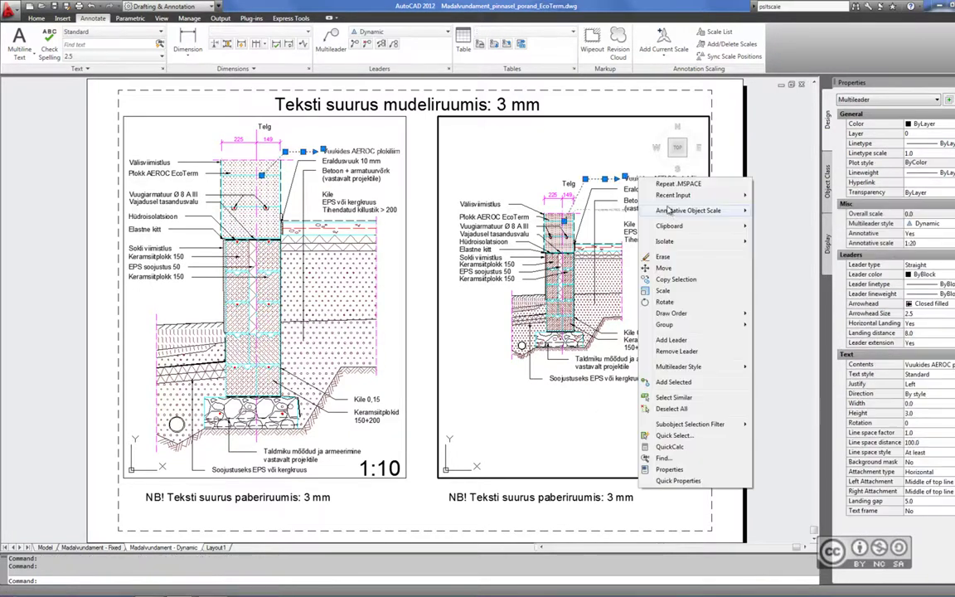
{"action": "left_click", "coordinate": [784, 211]}
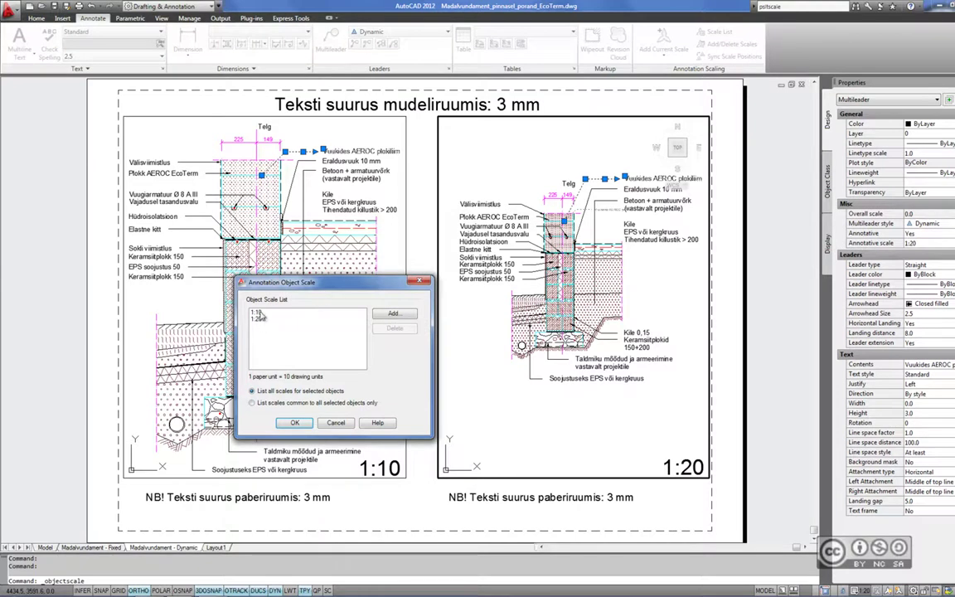
{"action": "key", "text": "Escape"}
{"action": "left_click", "coordinate": [738, 477]}
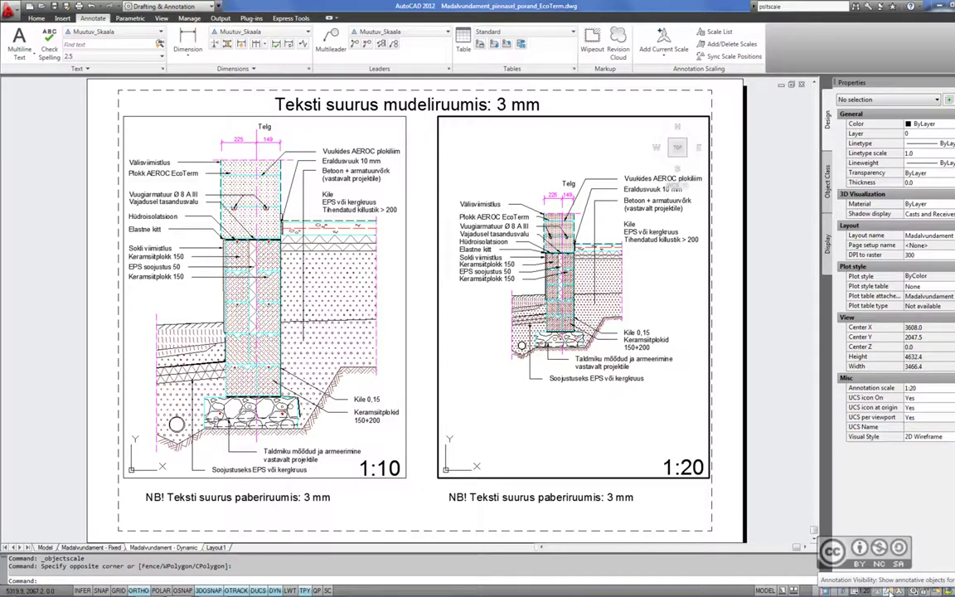
{"action": "left_click", "coordinate": [887, 591]}
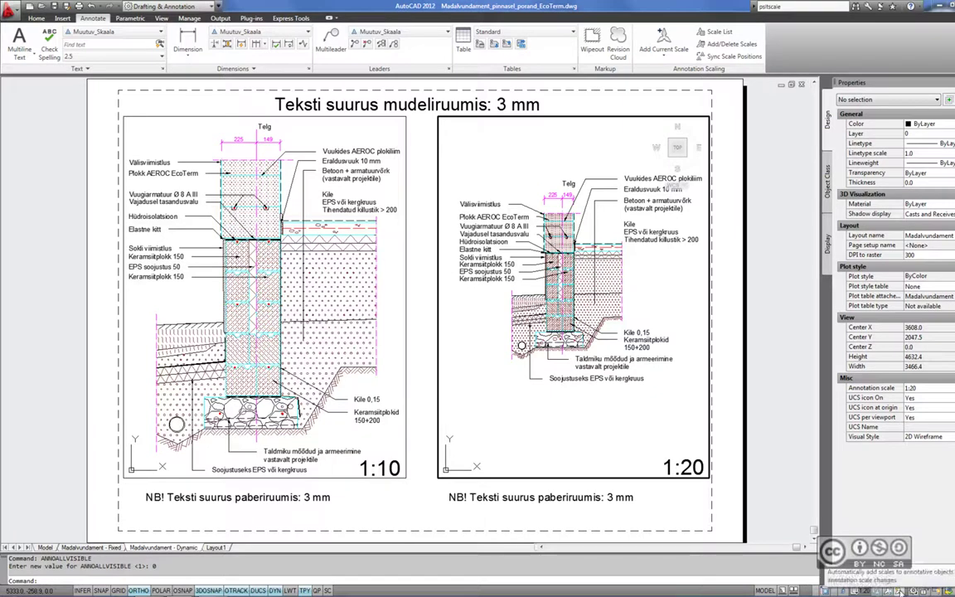
Keep automatic scale adding off, try 1:30 in the viewport, restore 1:20, and return to paper space.
{"action": "left_click", "coordinate": [899, 589]}
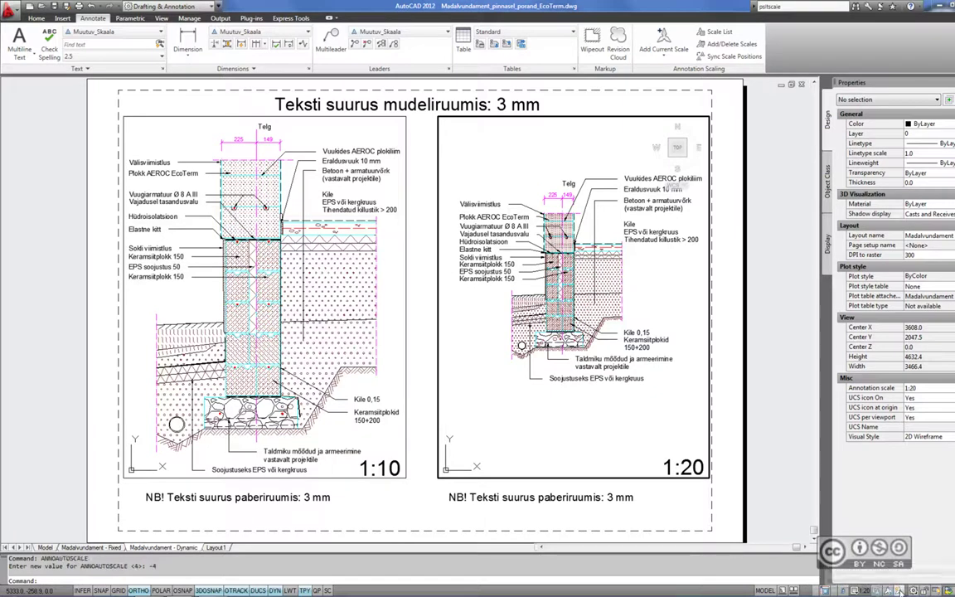
{"action": "left_click", "coordinate": [858, 590]}
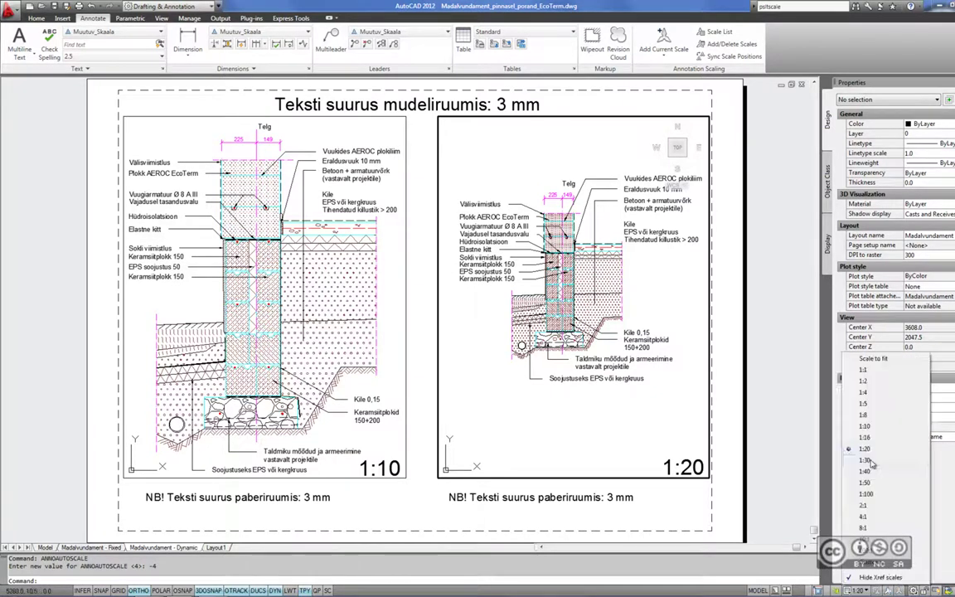
{"action": "left_click", "coordinate": [773, 459]}
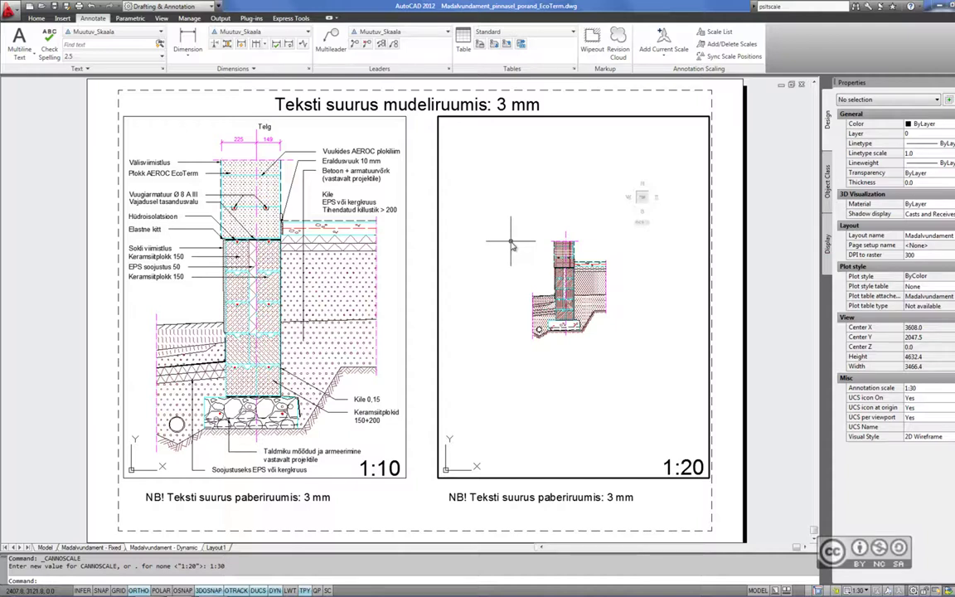
{"action": "left_click", "coordinate": [912, 388]}
{"action": "left_click", "coordinate": [854, 456]}
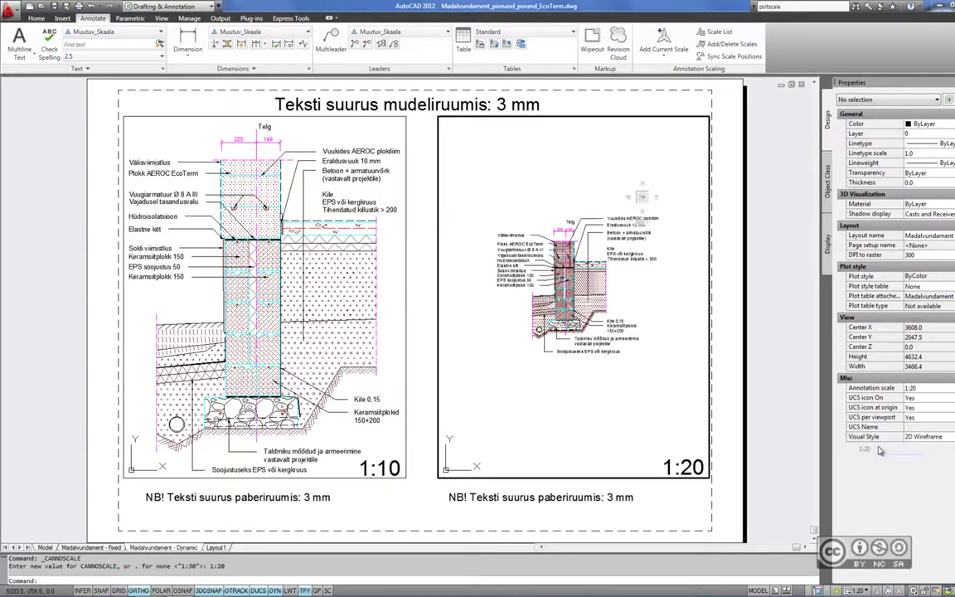
{"action": "double_click", "coordinate": [616, 96]}
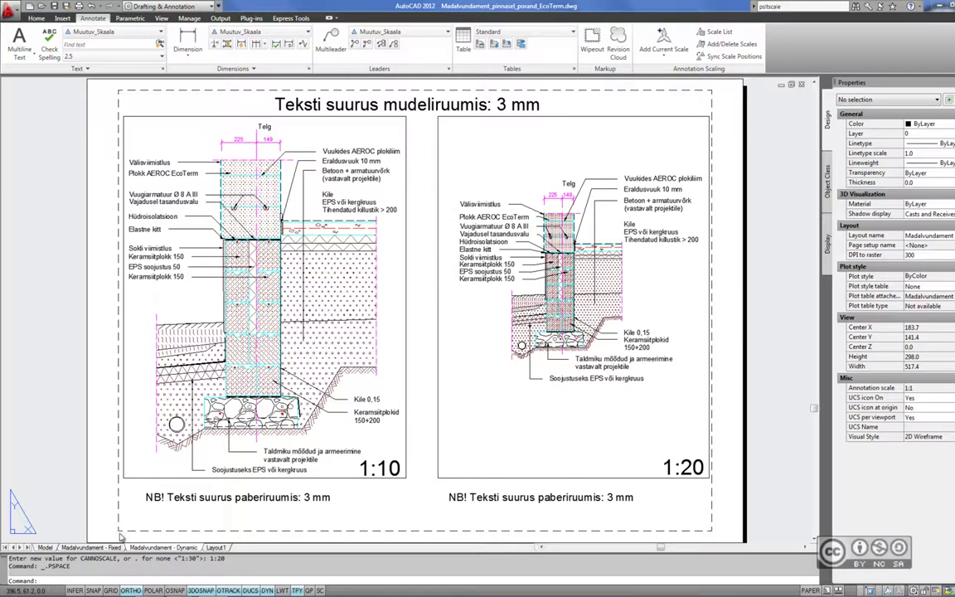
{"action": "mouse_move", "coordinate": [91, 548]}
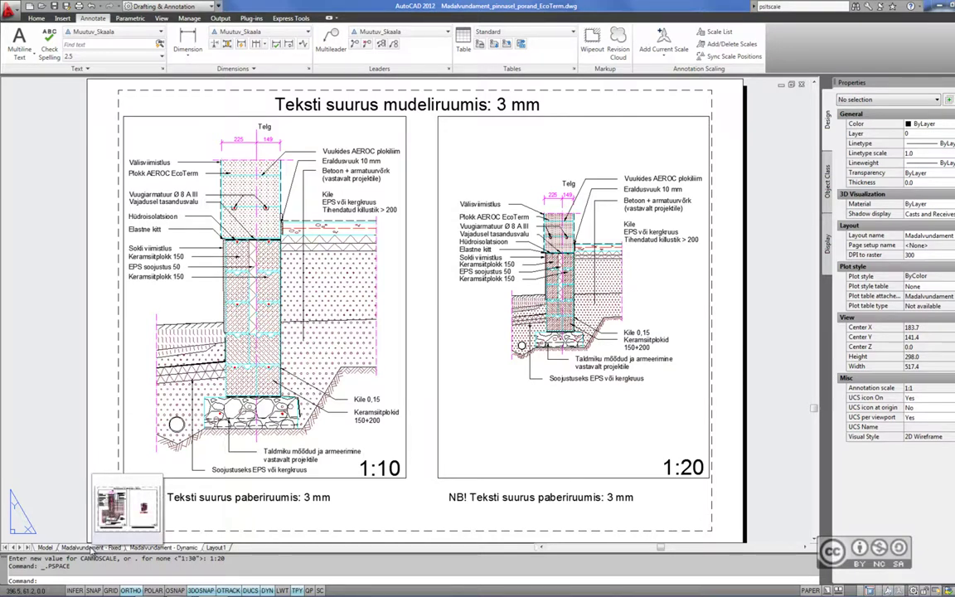
Flip between Model and Madalvundament - Dynamic, ending in model space on the foundation detail.
{"action": "left_click", "coordinate": [45, 548]}
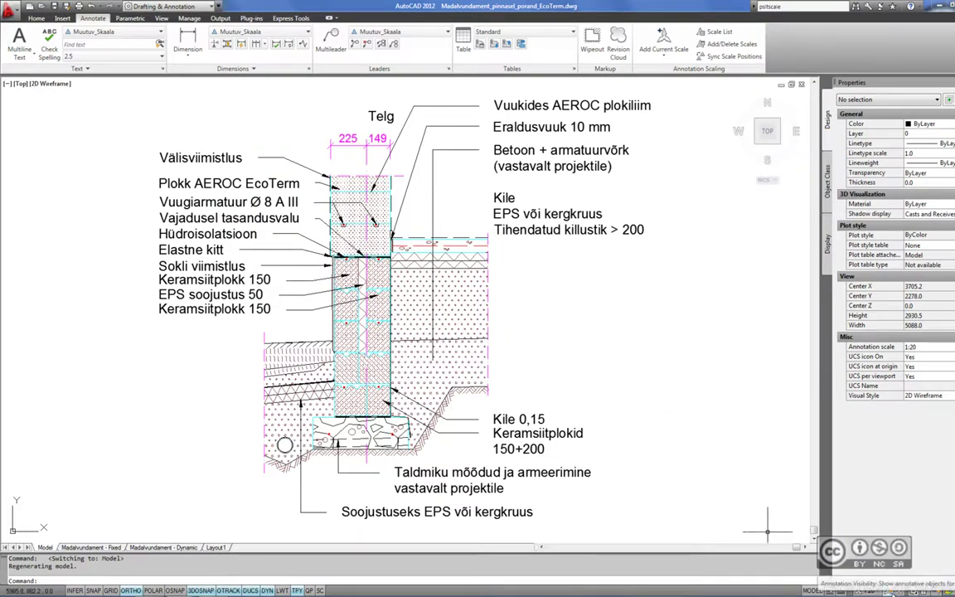
{"action": "left_click", "coordinate": [186, 549]}
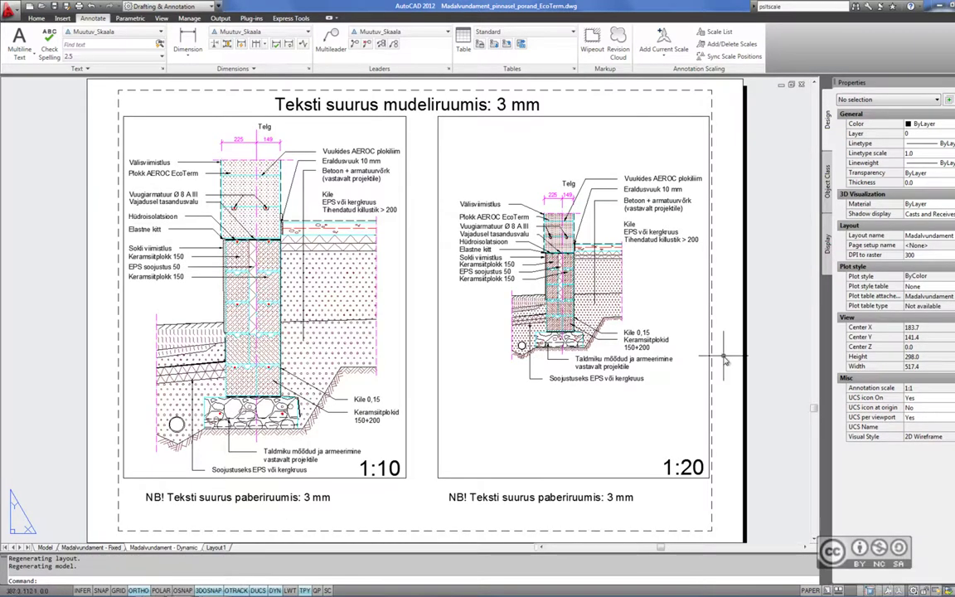
{"action": "left_click", "coordinate": [45, 548]}
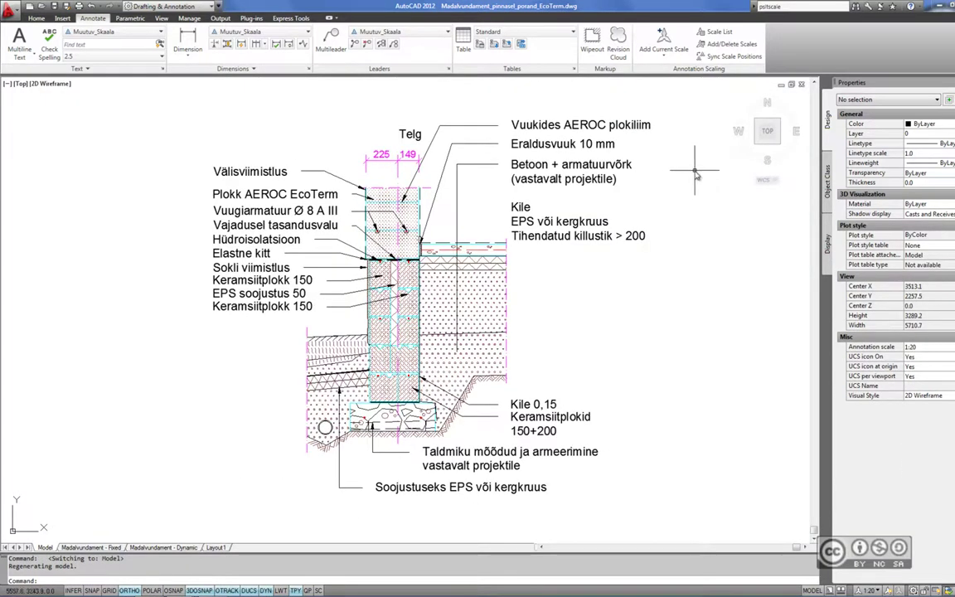
{"action": "middle_click_drag", "start_coordinate": [696, 174], "coordinate": [689, 199]}
Select the Vuukides AEROC plokiliim multileader and try a grip edit, then cancel it.
{"action": "left_click", "coordinate": [508, 154]}
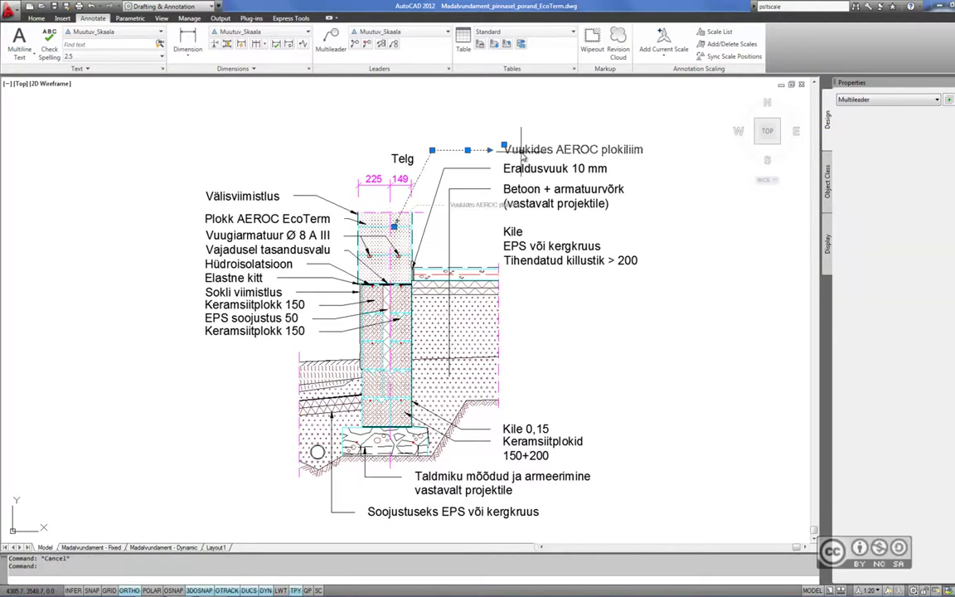
{"action": "left_click", "coordinate": [502, 146]}
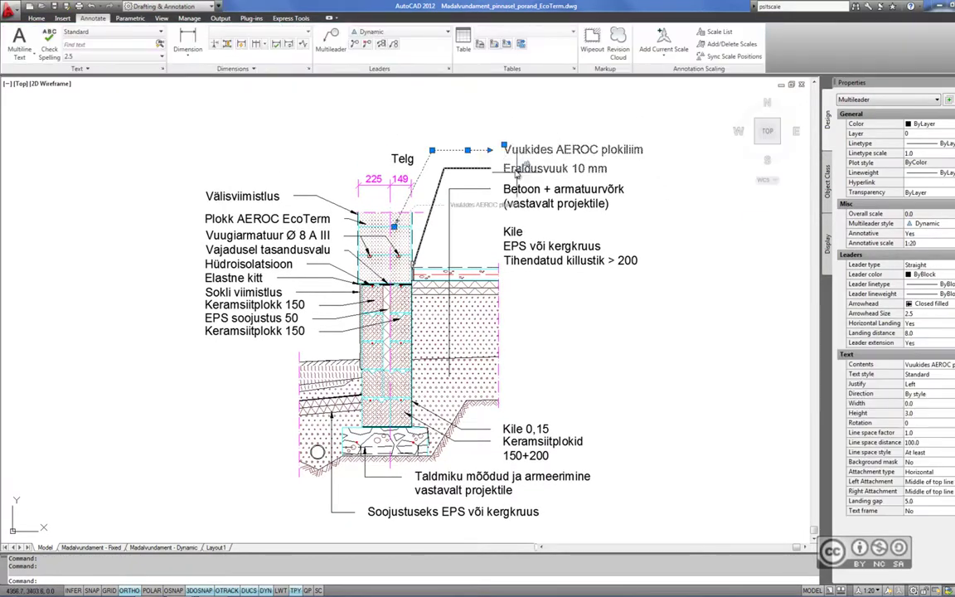
{"action": "scroll", "coordinate": [512, 168], "scroll_direction": "up", "scroll_amount": 2}
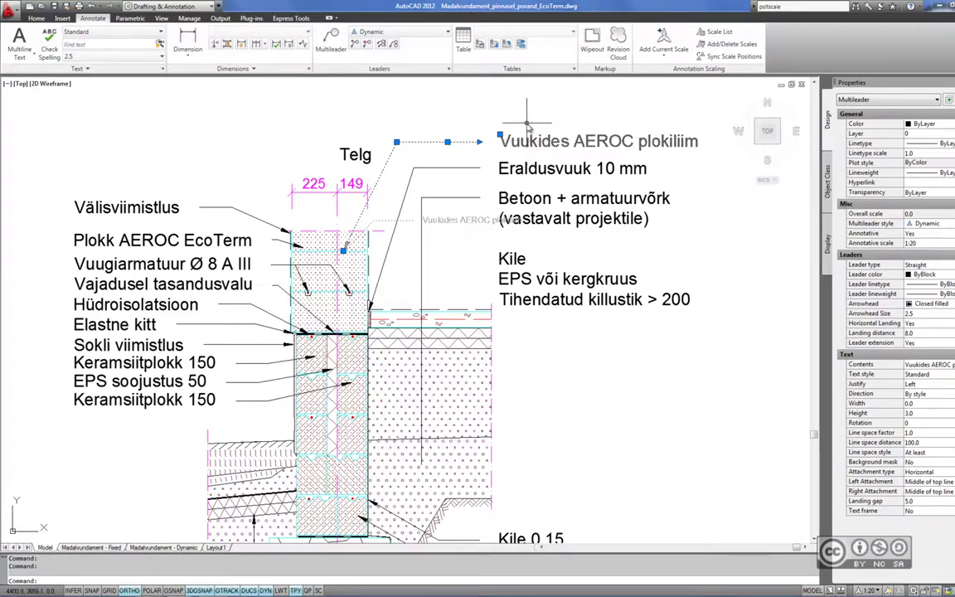
{"action": "key", "text": "Escape"}
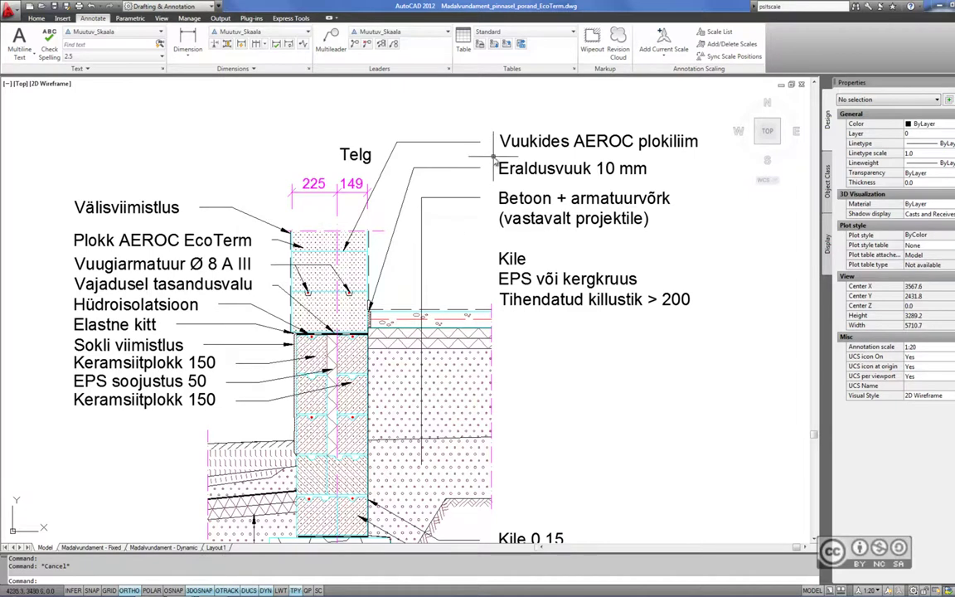
{"action": "left_click", "coordinate": [377, 183]}
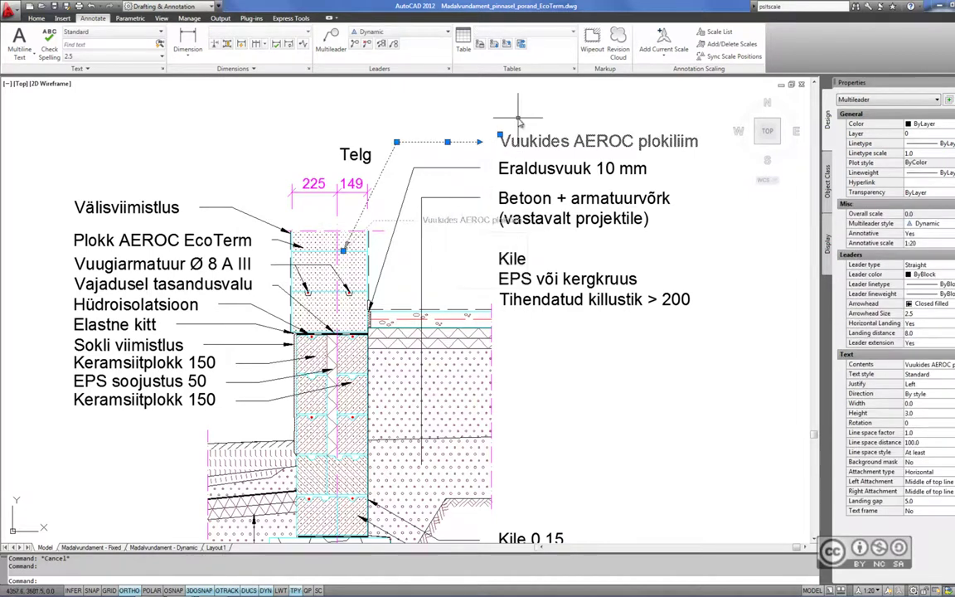
{"action": "key", "text": "Escape"}
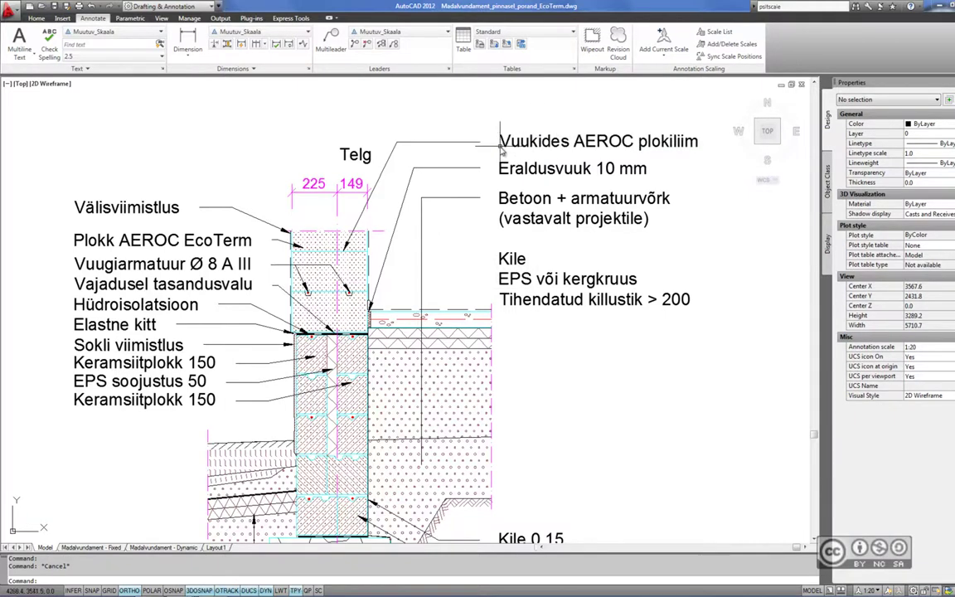
Apply Synchronize Multiple-scale Positions to the Vuukides AEROC plokiliim multileader.
{"action": "left_click", "coordinate": [508, 142]}
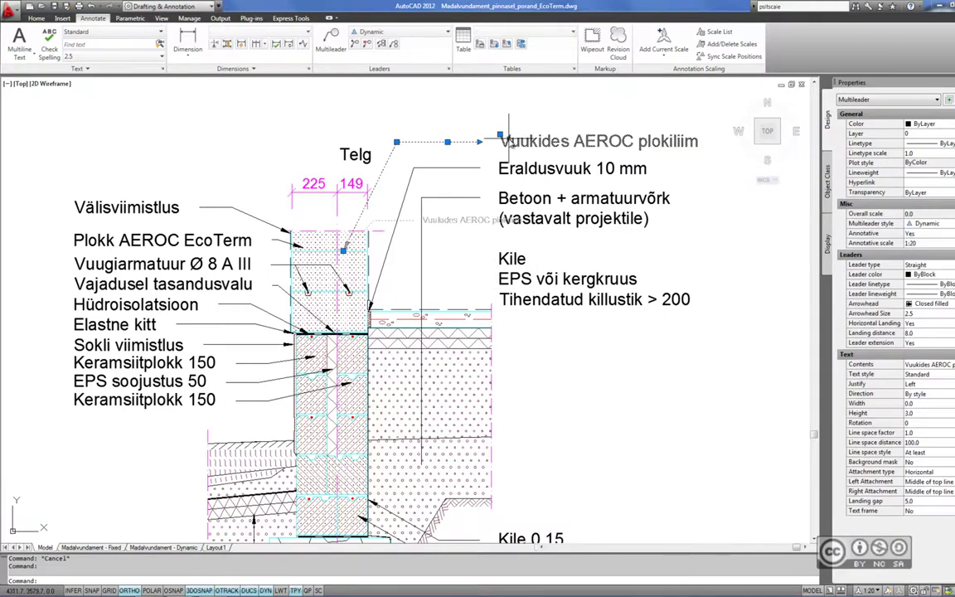
{"action": "right_click", "coordinate": [509, 142]}
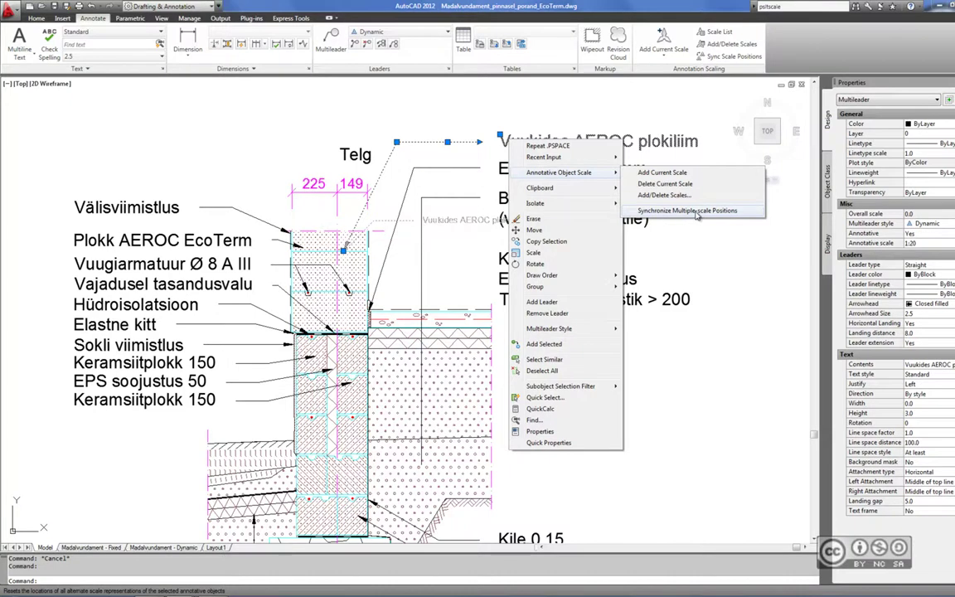
{"action": "left_click", "coordinate": [696, 214]}
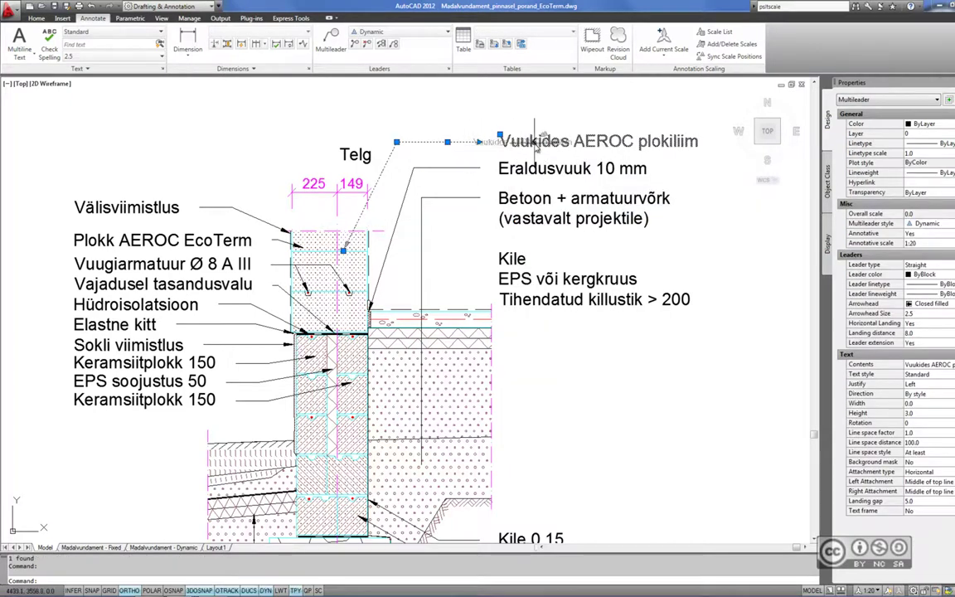
{"action": "key", "text": "Escape"}
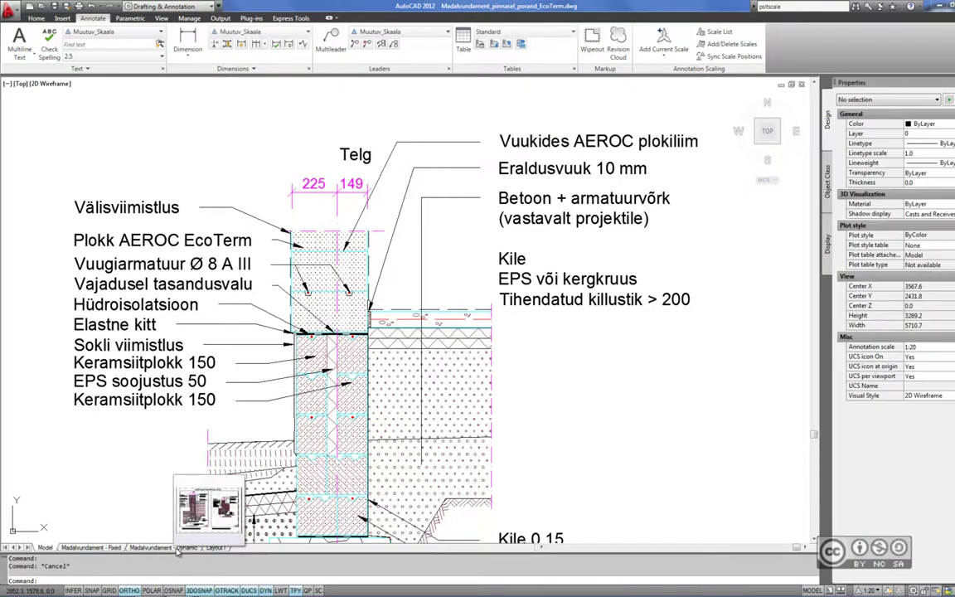
Review the Madalvundament - Dynamic layout, then return to model space and set annotation scale 1:10.
{"action": "left_click", "coordinate": [178, 551]}
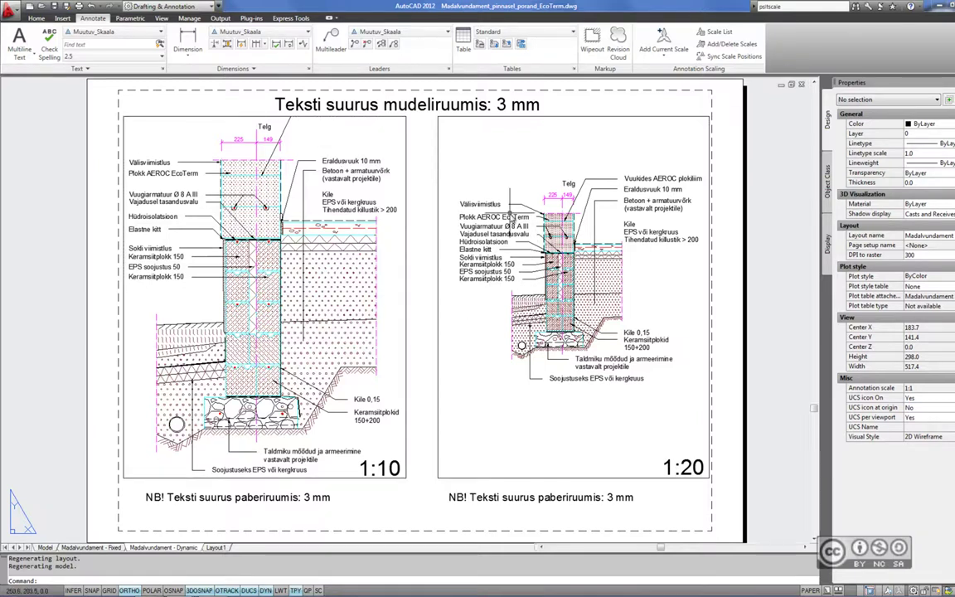
{"action": "key", "text": "ctrl+Page_Up"}
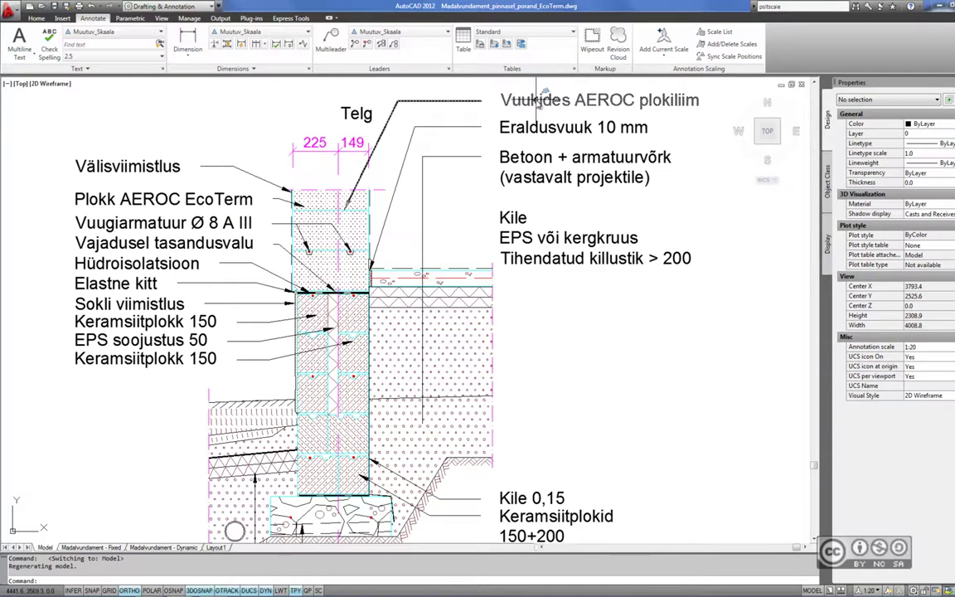
{"action": "left_click", "coordinate": [869, 590]}
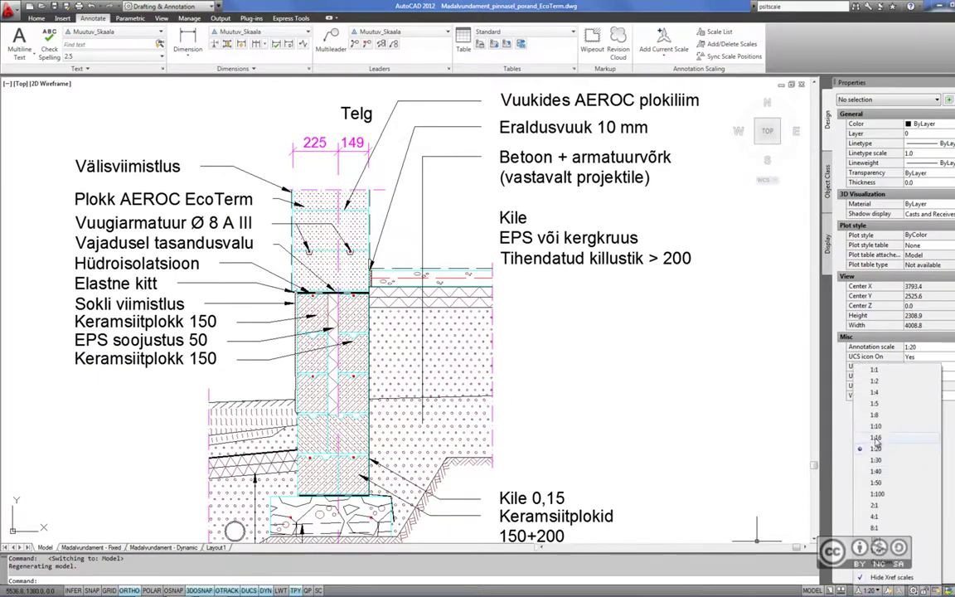
{"action": "left_click", "coordinate": [876, 425]}
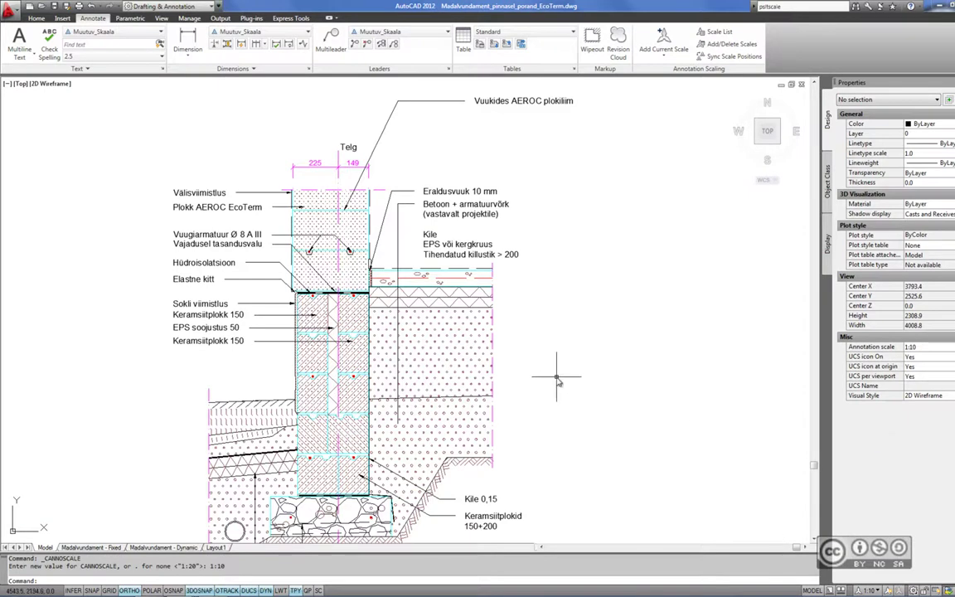
Start grip-moving the Vuukides AEROC plokiliim label at 1:10, cancel, then switch to Arhitektuur.dwg.
{"action": "left_click", "coordinate": [402, 101]}
{"action": "left_click", "coordinate": [398, 100]}
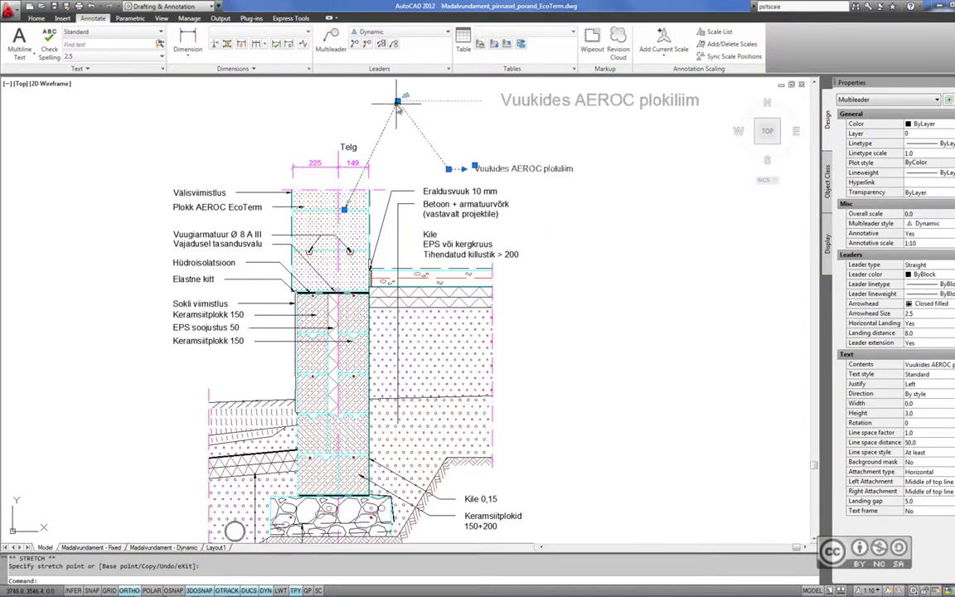
{"action": "left_click", "coordinate": [398, 100]}
{"action": "key", "text": "Escape"}
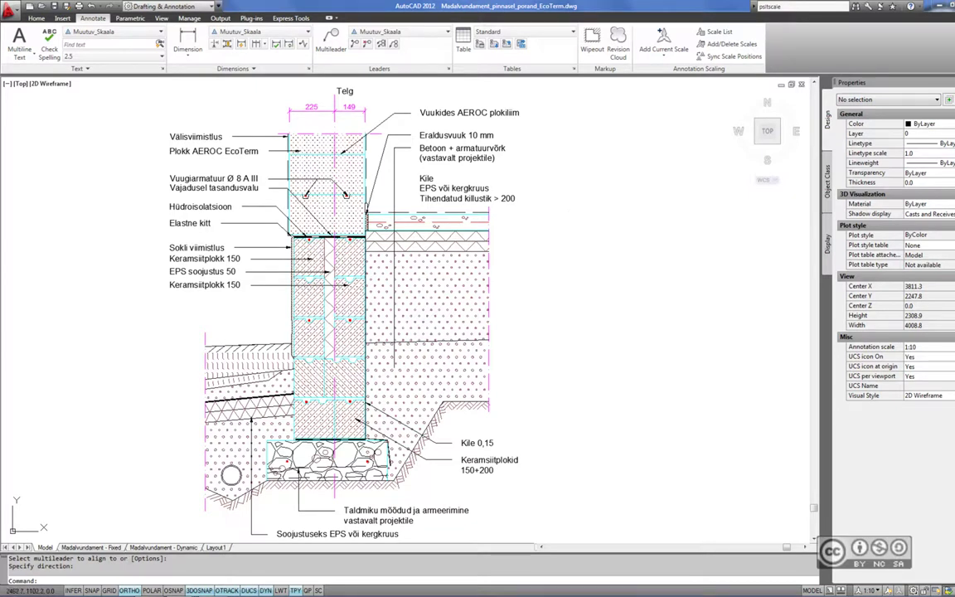
{"action": "left_click", "coordinate": [292, 547]}
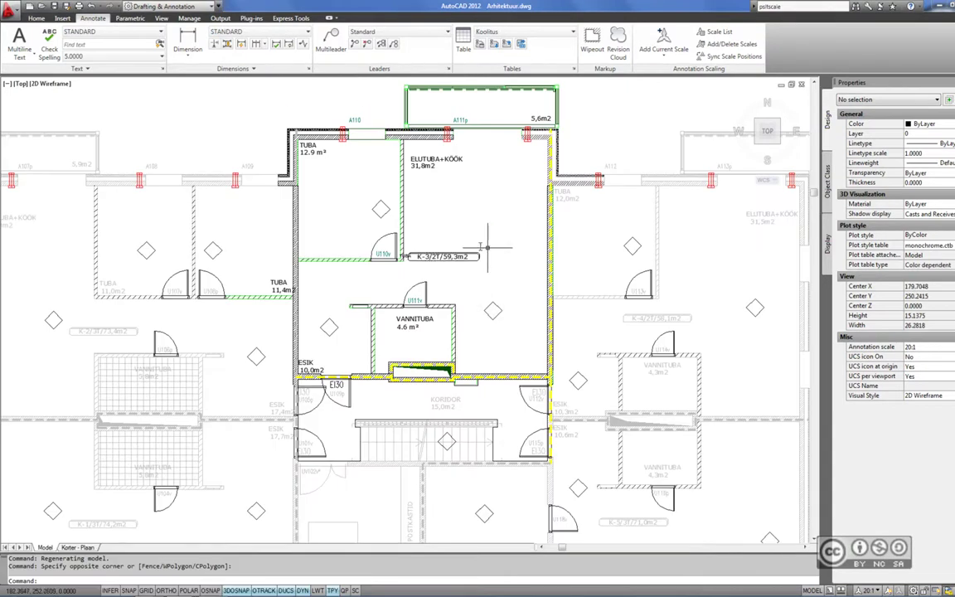
In Korter - Plaan's 1:100 viewport, move the K-3/27/59,3m2 label to the top-right corner.
{"action": "left_click", "coordinate": [77, 548]}
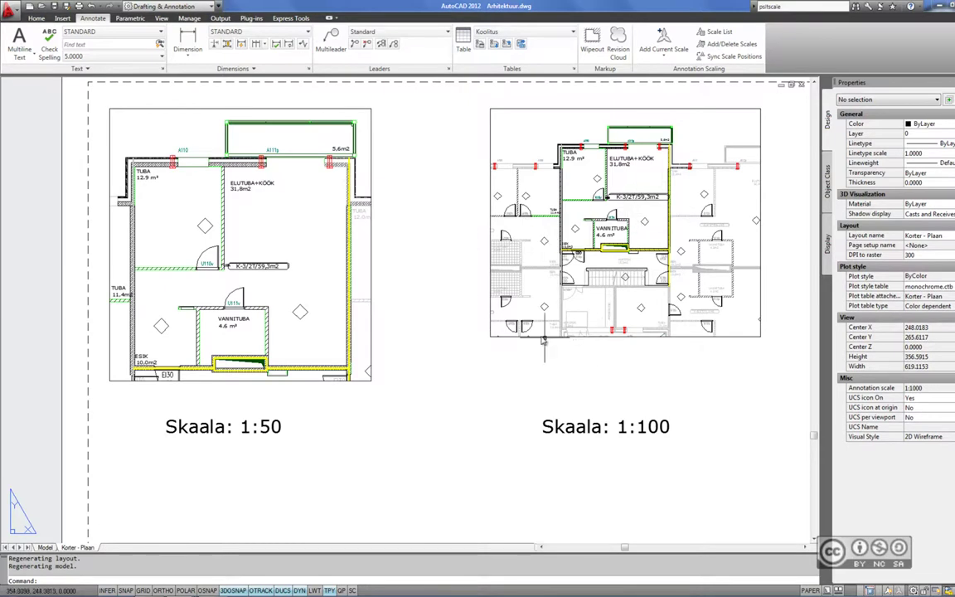
{"action": "middle_click_drag", "start_coordinate": [633, 294], "coordinate": [584, 321]}
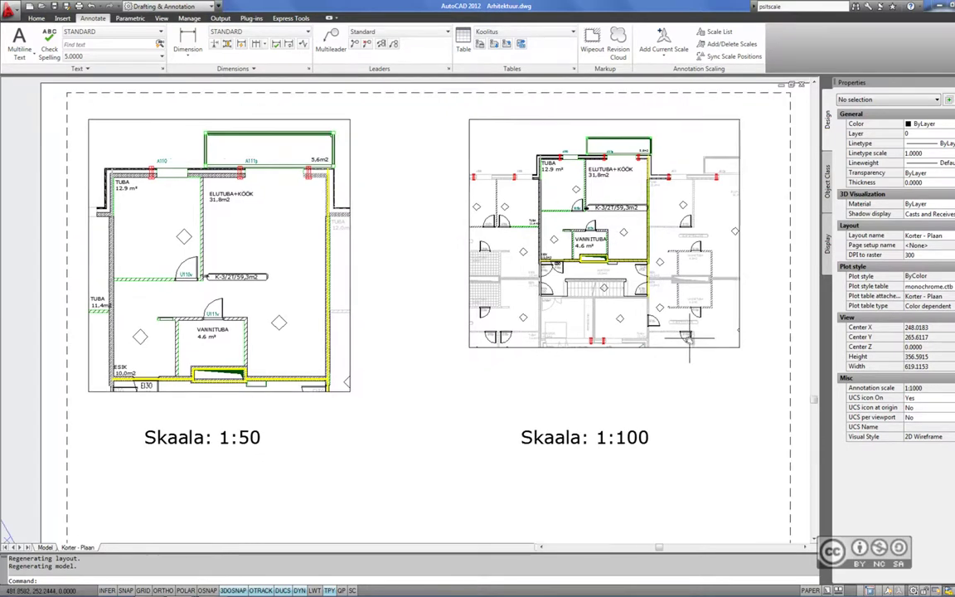
{"action": "double_click", "coordinate": [593, 249]}
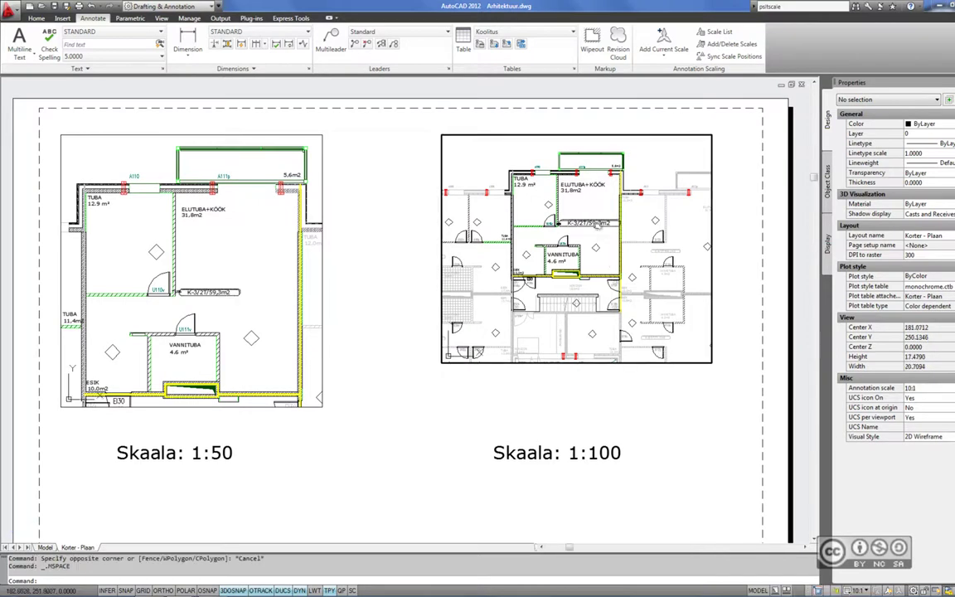
{"action": "left_click", "coordinate": [570, 224]}
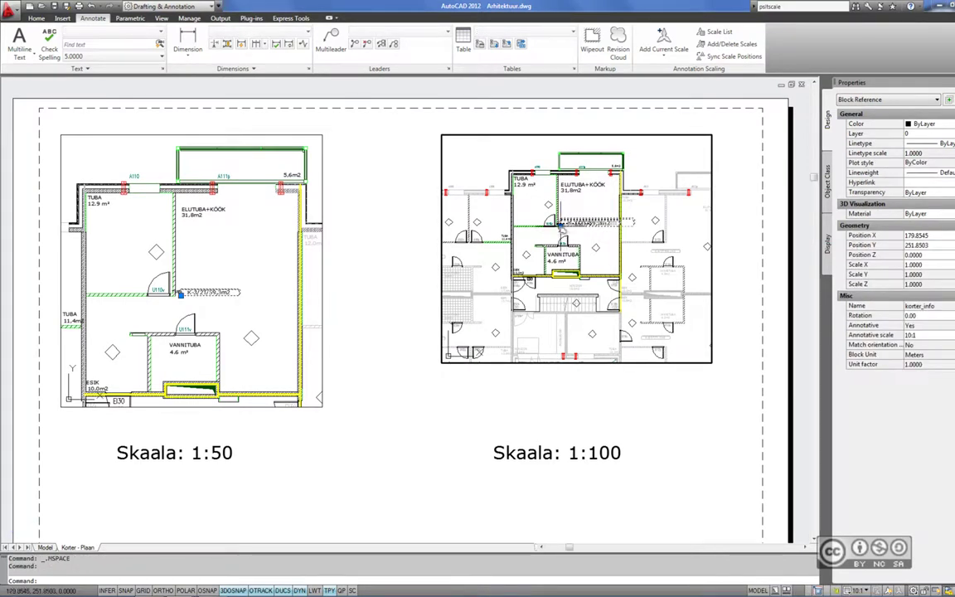
{"action": "left_click", "coordinate": [561, 225]}
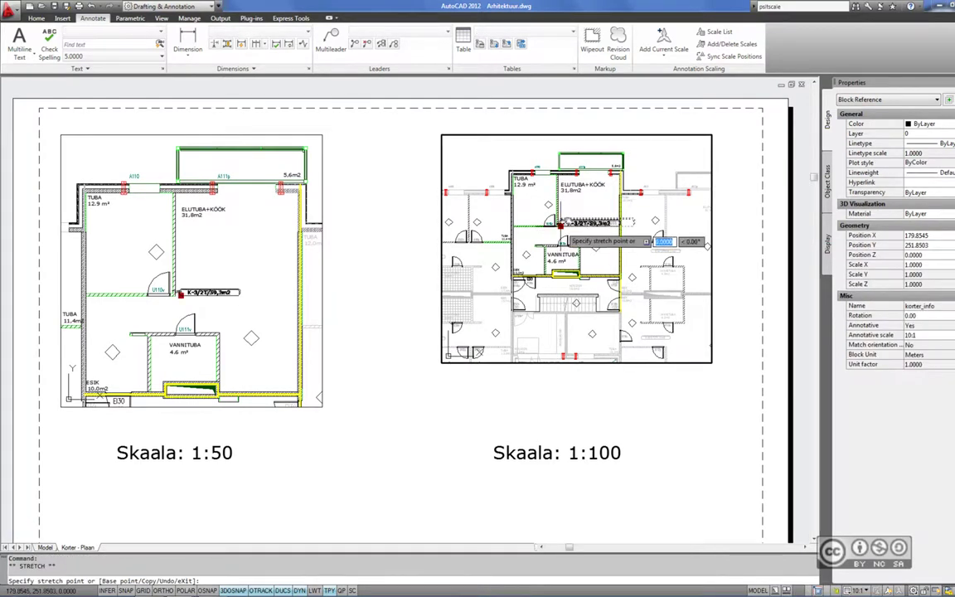
{"action": "left_click", "coordinate": [649, 151]}
{"action": "left_click", "coordinate": [648, 149]}
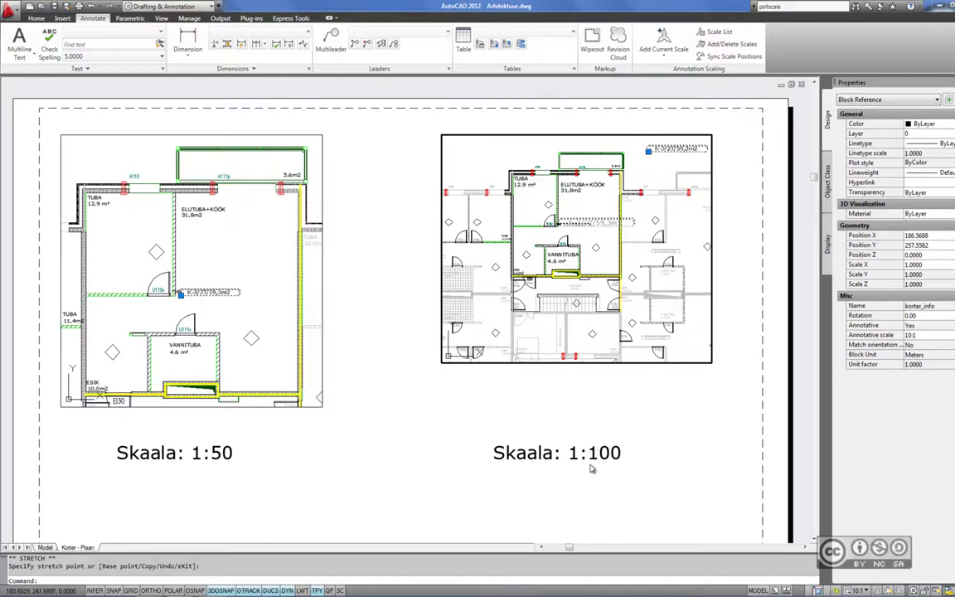
{"action": "key", "text": "Escape"}
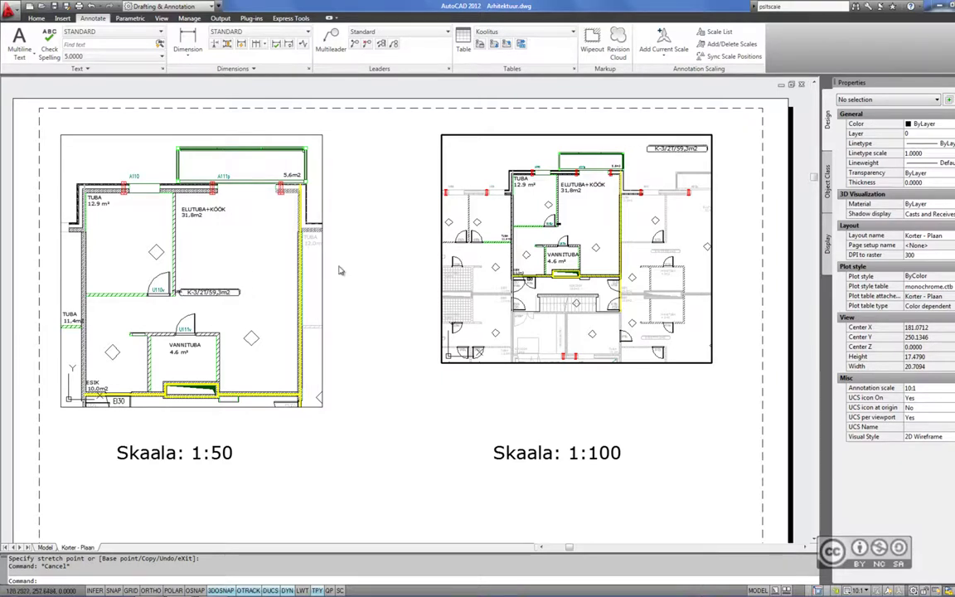
From the 1:50 viewport, synchronize the K-3/27/59,3m2 label's scale positions, then return to paper space.
{"action": "left_click", "coordinate": [241, 286]}
{"action": "left_click", "coordinate": [272, 295]}
{"action": "left_click", "coordinate": [162, 249]}
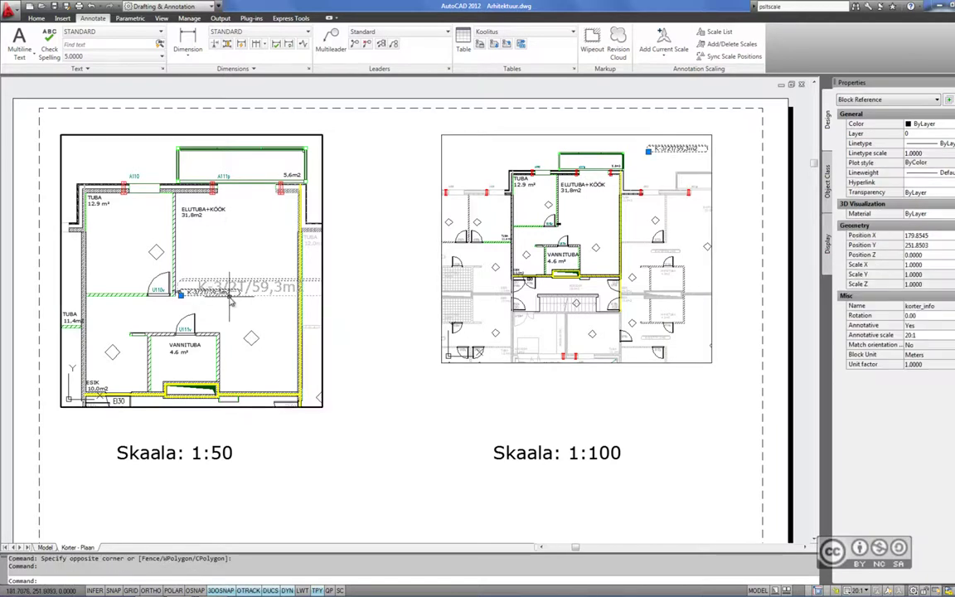
{"action": "right_click", "coordinate": [229, 304]}
{"action": "mouse_move", "coordinate": [277, 360]}
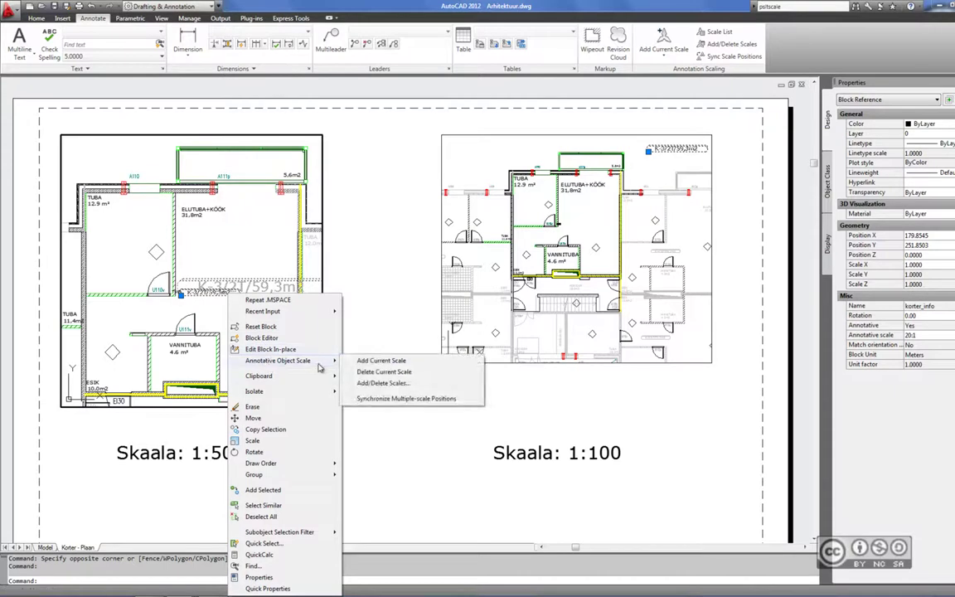
{"action": "left_click", "coordinate": [376, 401]}
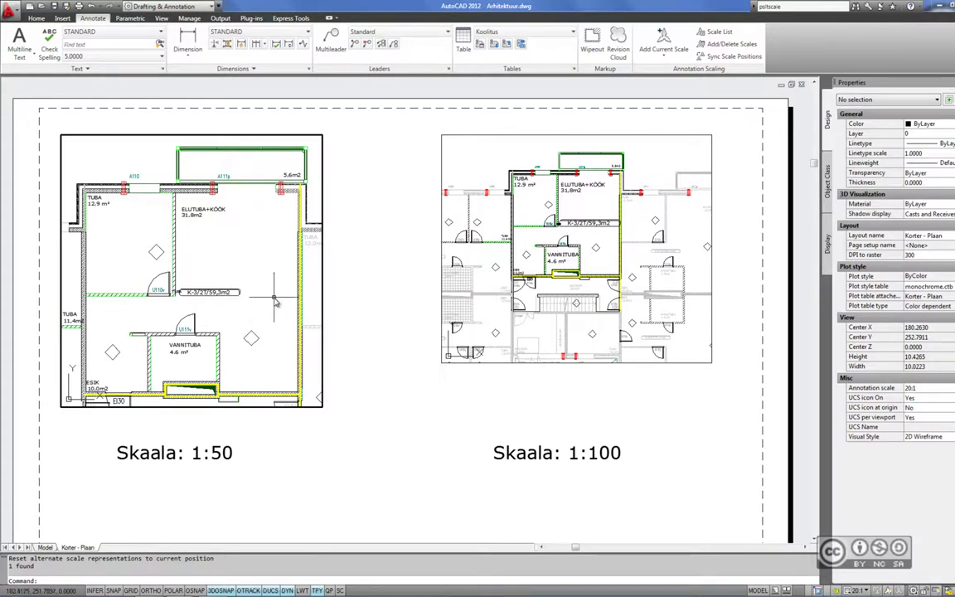
{"action": "double_click", "coordinate": [538, 212]}
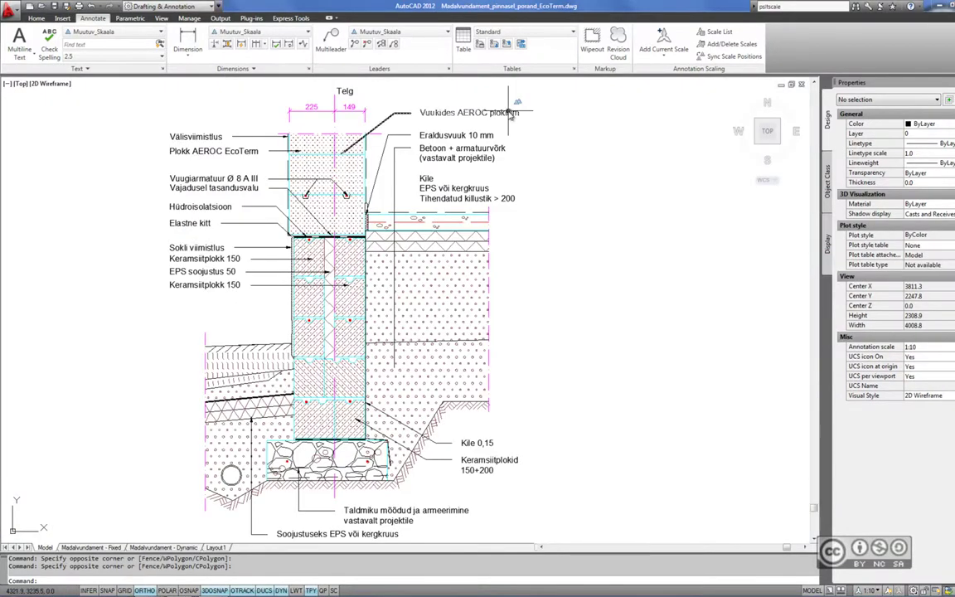
Check the Vuukides AEROC plokiliim multileader's scale list (1:10, 1:20) and close it unchanged.
{"action": "left_click", "coordinate": [510, 114]}
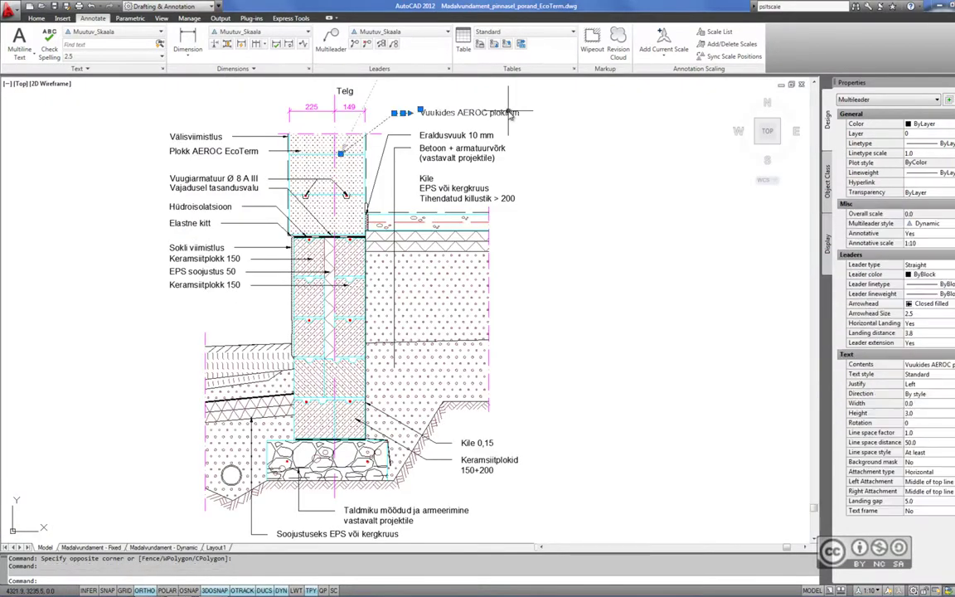
{"action": "right_click", "coordinate": [510, 114]}
{"action": "mouse_move", "coordinate": [558, 146]}
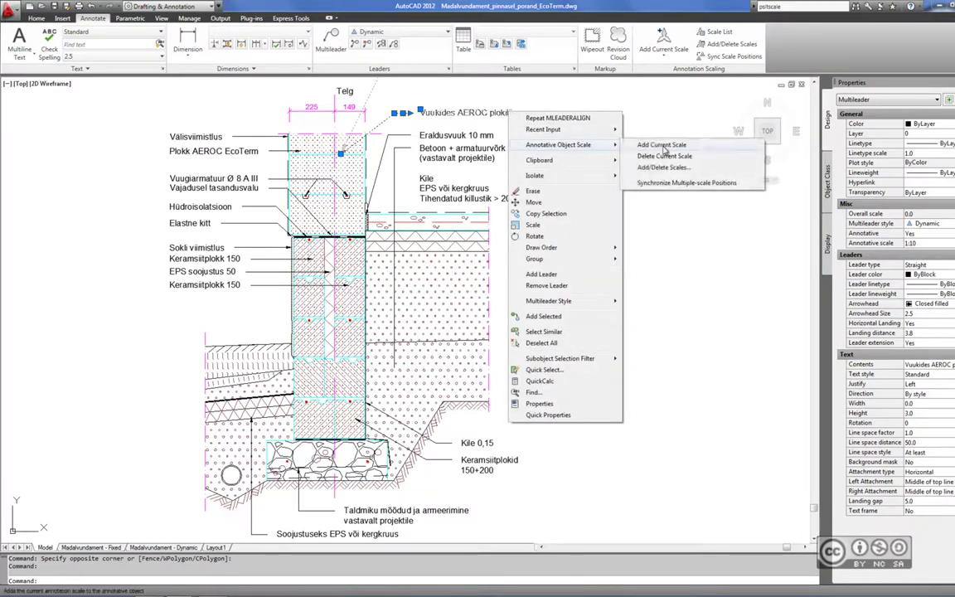
{"action": "left_click", "coordinate": [664, 167]}
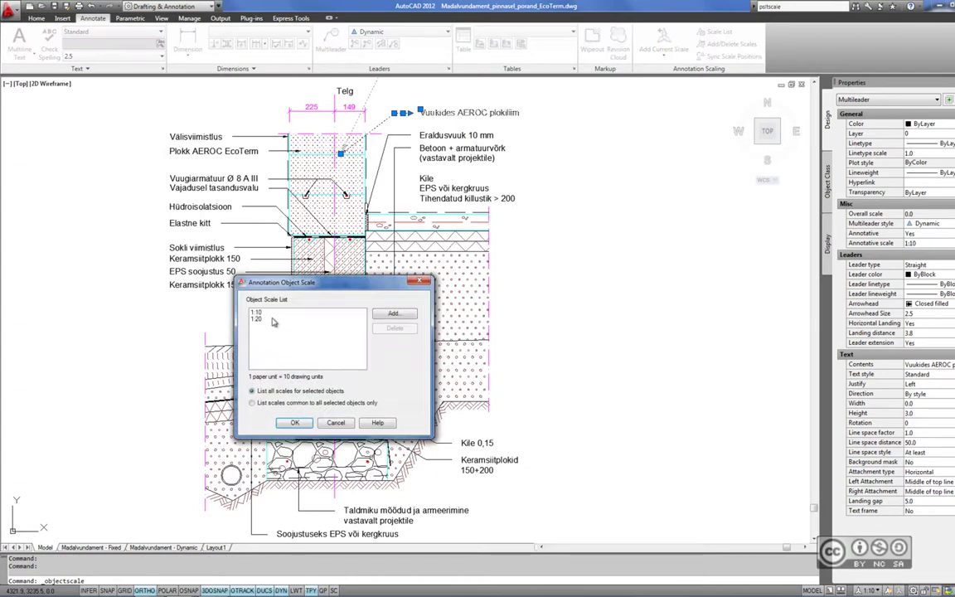
{"action": "left_click", "coordinate": [335, 422]}
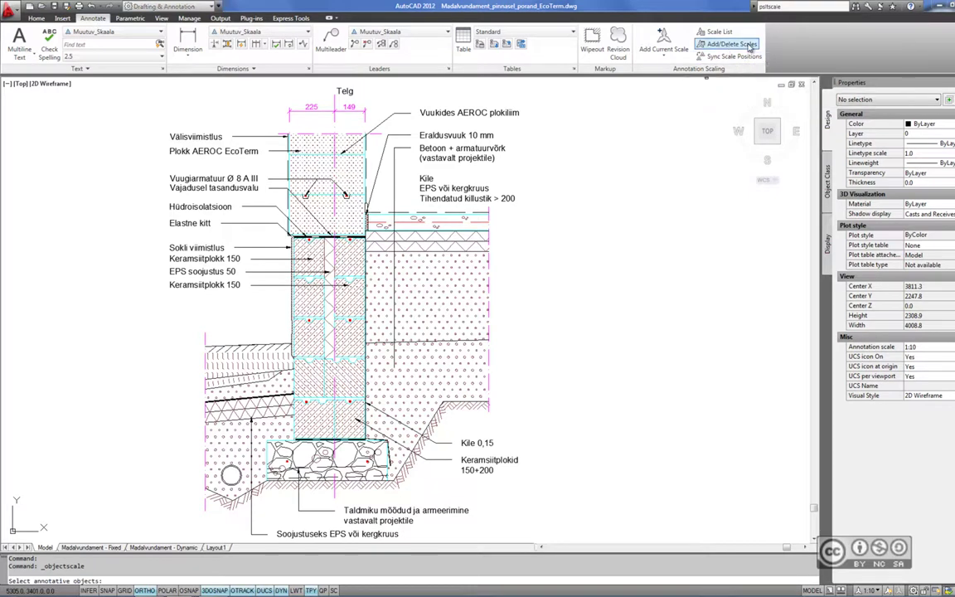
Trim the Betoon + armatuurvõrk and Kile 0,15 multileaders' scales to just 1:10 and 1:20.
{"action": "left_click", "coordinate": [467, 163]}
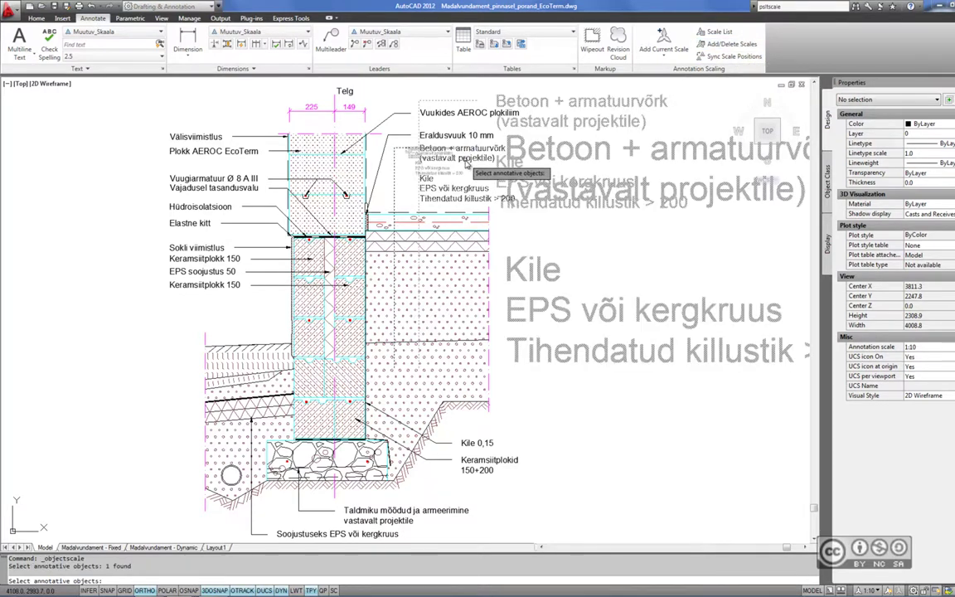
{"action": "left_click", "coordinate": [481, 449]}
{"action": "key", "text": "Return"}
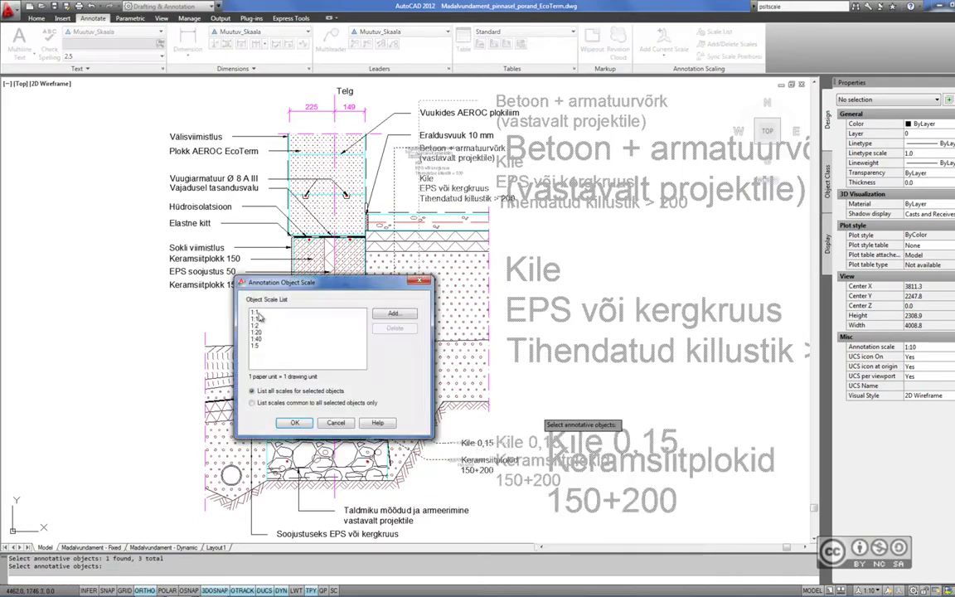
{"action": "left_click_drag", "start_coordinate": [257, 314], "coordinate": [258, 346]}
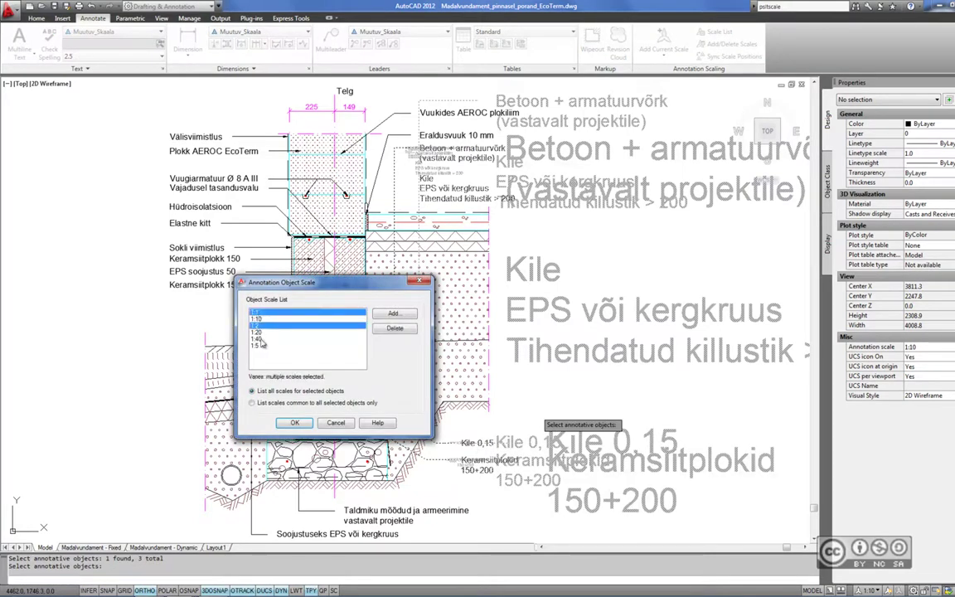
{"action": "left_click", "coordinate": [395, 327]}
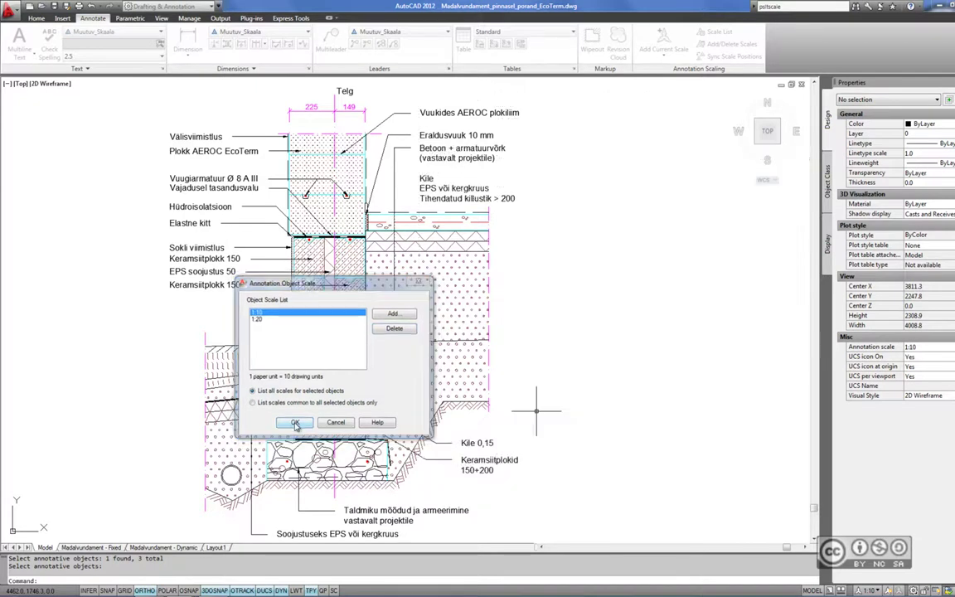
{"action": "left_click", "coordinate": [294, 422]}
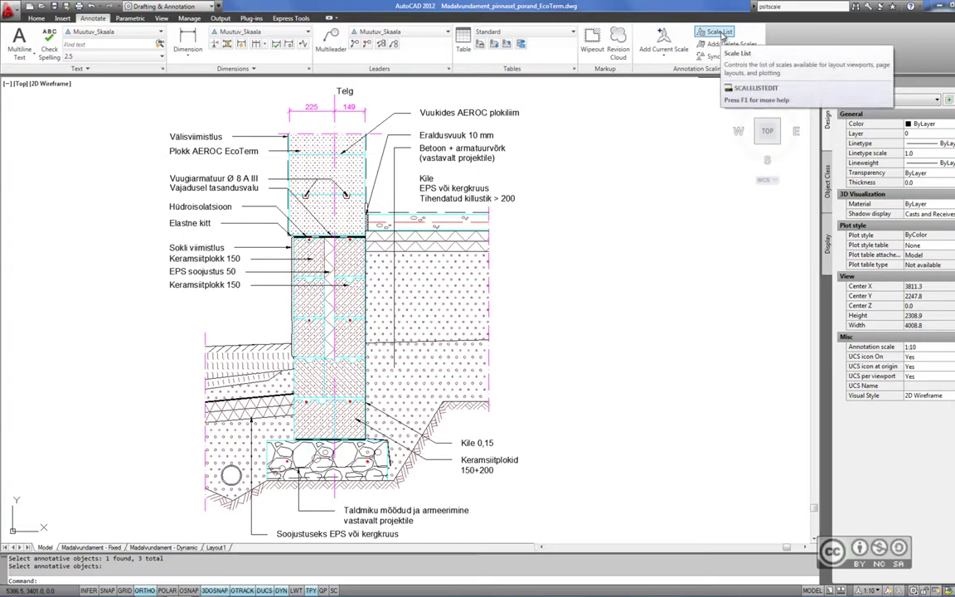
{"action": "left_click", "coordinate": [721, 34]}
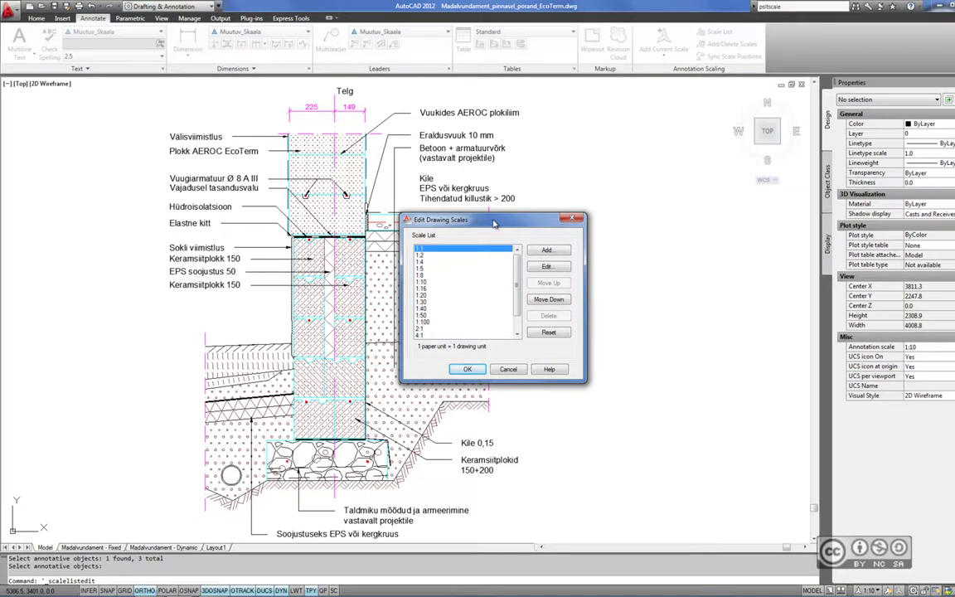
{"action": "left_click", "coordinate": [421, 274]}
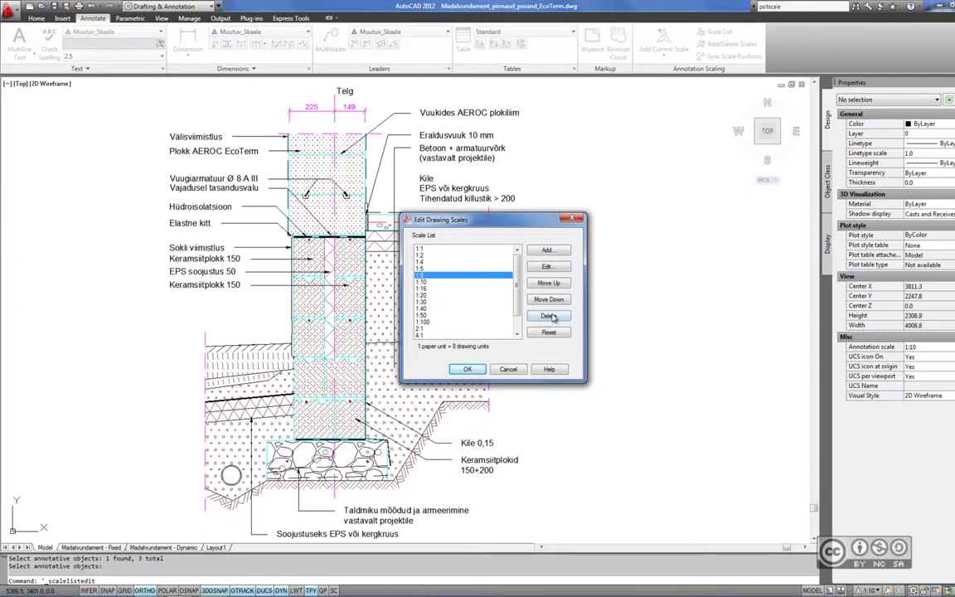
{"action": "scroll", "coordinate": [515, 323], "scroll_direction": "down", "scroll_amount": 1}
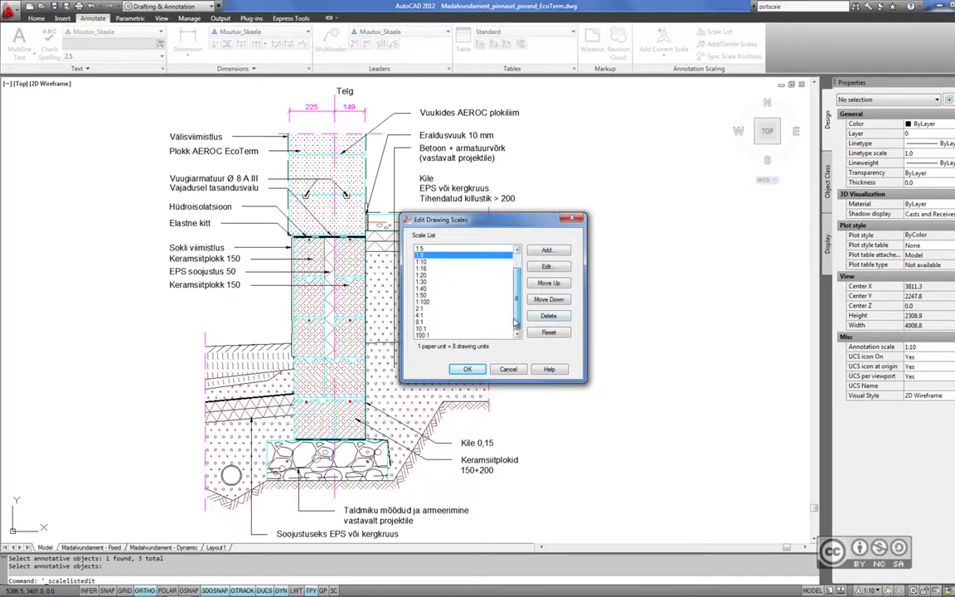
{"action": "scroll", "coordinate": [515, 324], "scroll_direction": "up", "scroll_amount": 1}
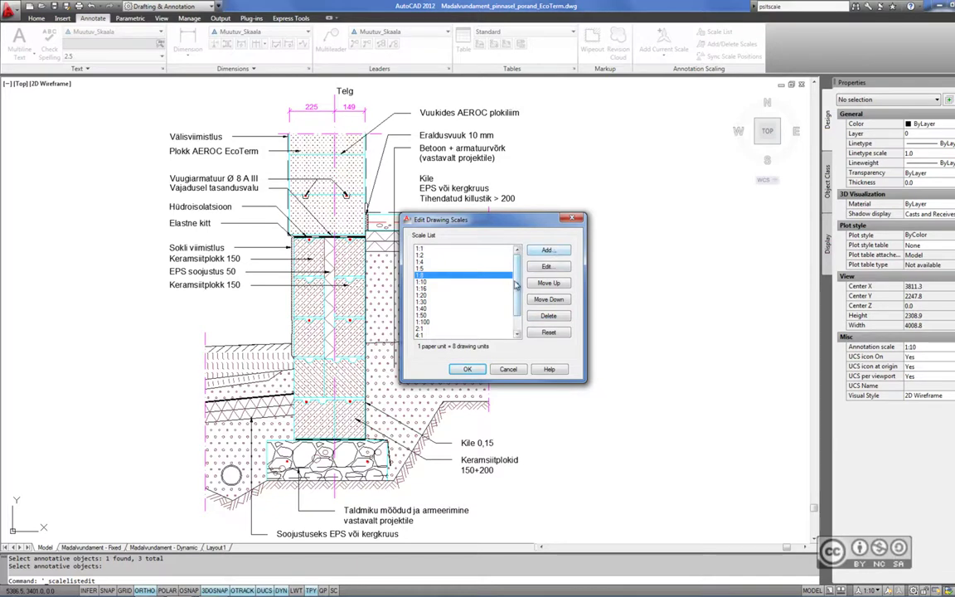
{"action": "left_click_drag", "start_coordinate": [518, 284], "coordinate": [517, 304]}
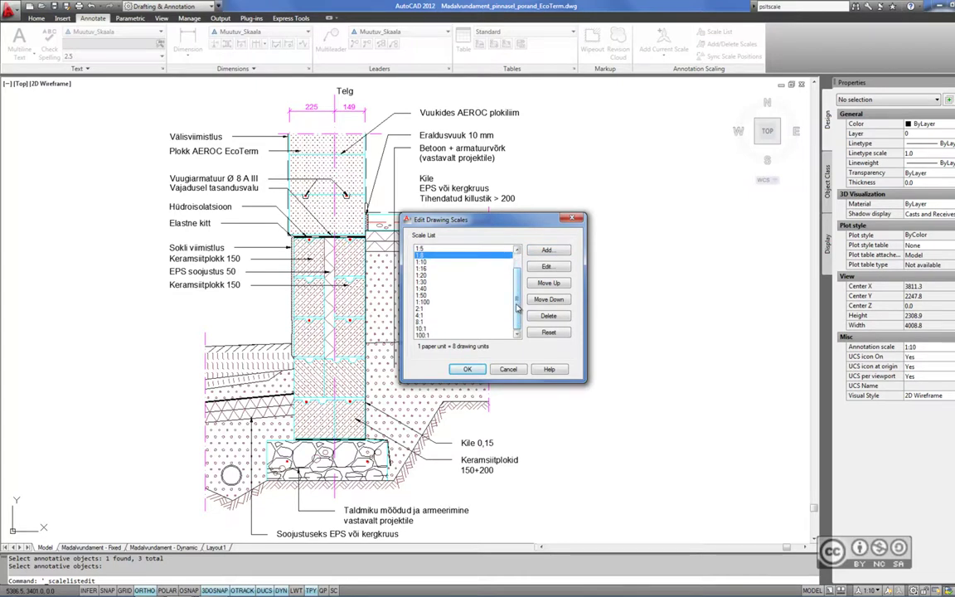
{"action": "left_click", "coordinate": [549, 333]}
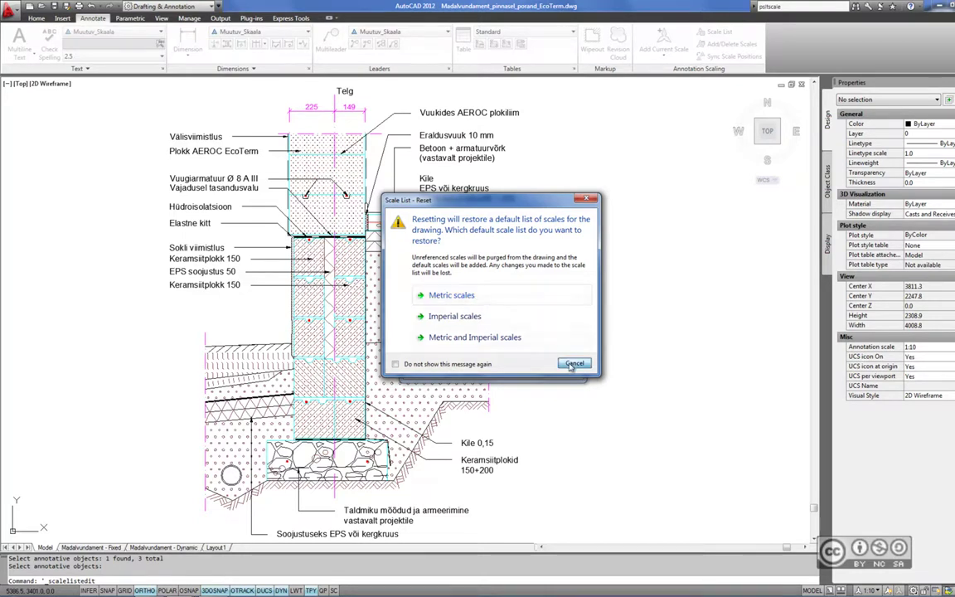
{"action": "left_click", "coordinate": [489, 302]}
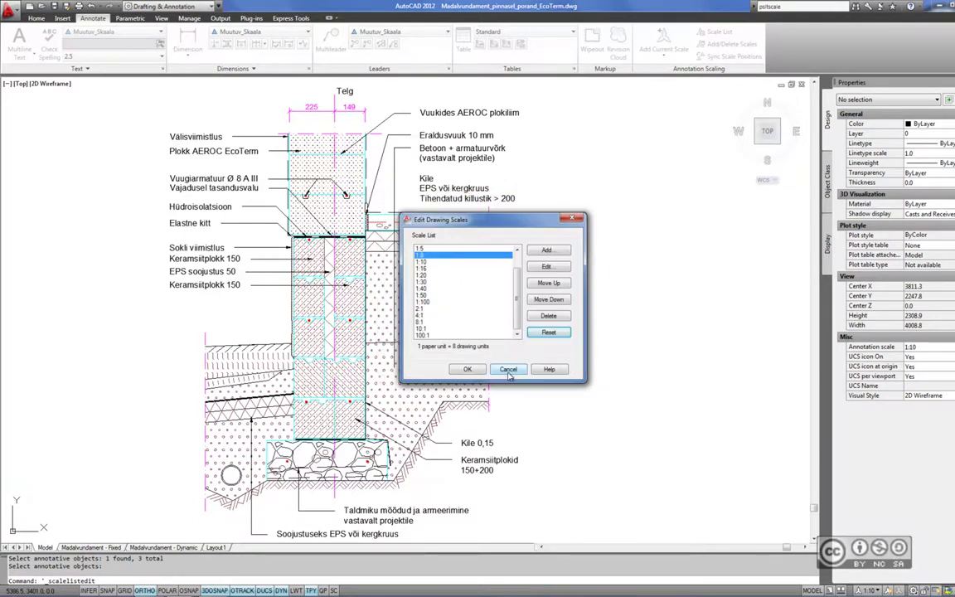
{"action": "left_click", "coordinate": [507, 369]}
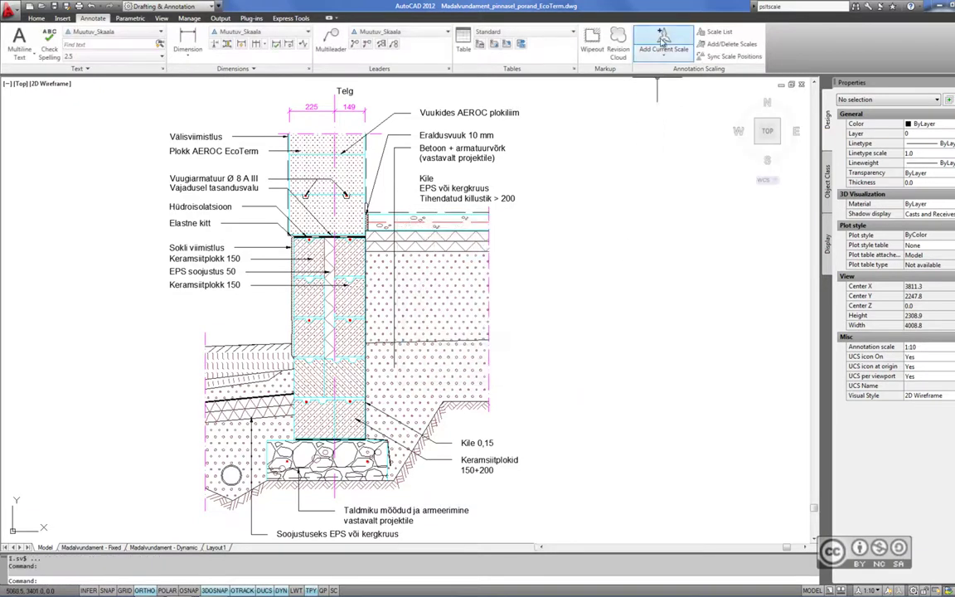
Cancel adding the current scale to objects and switch the annotation scale to 1:100.
{"action": "left_click", "coordinate": [664, 40]}
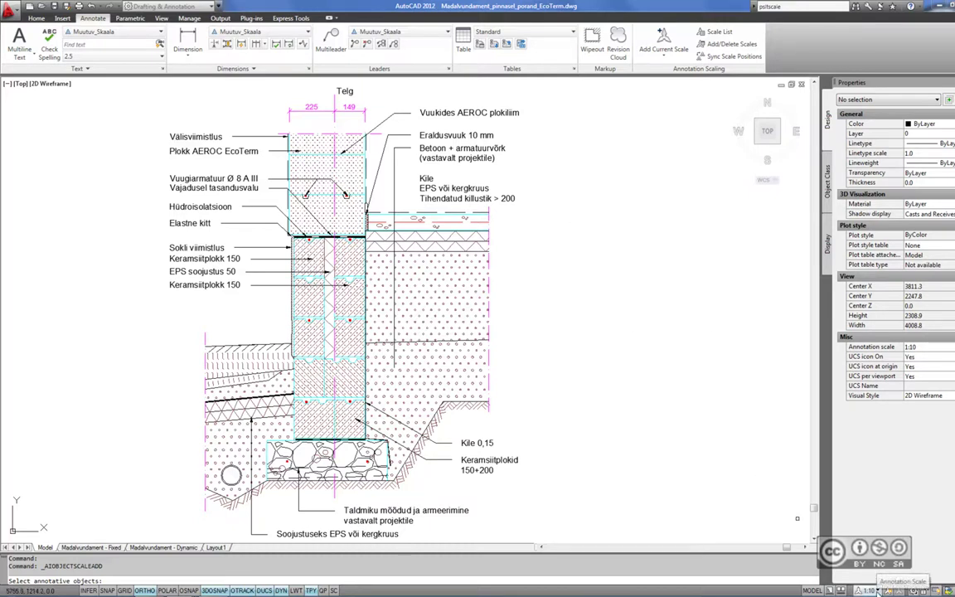
{"action": "key", "text": "Escape"}
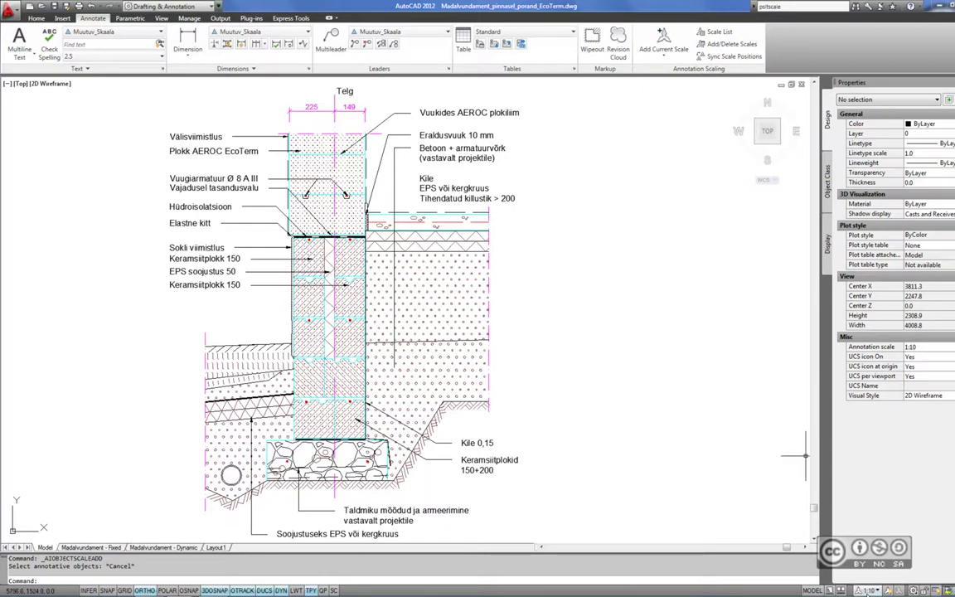
{"action": "left_click", "coordinate": [869, 590]}
{"action": "left_click", "coordinate": [796, 506]}
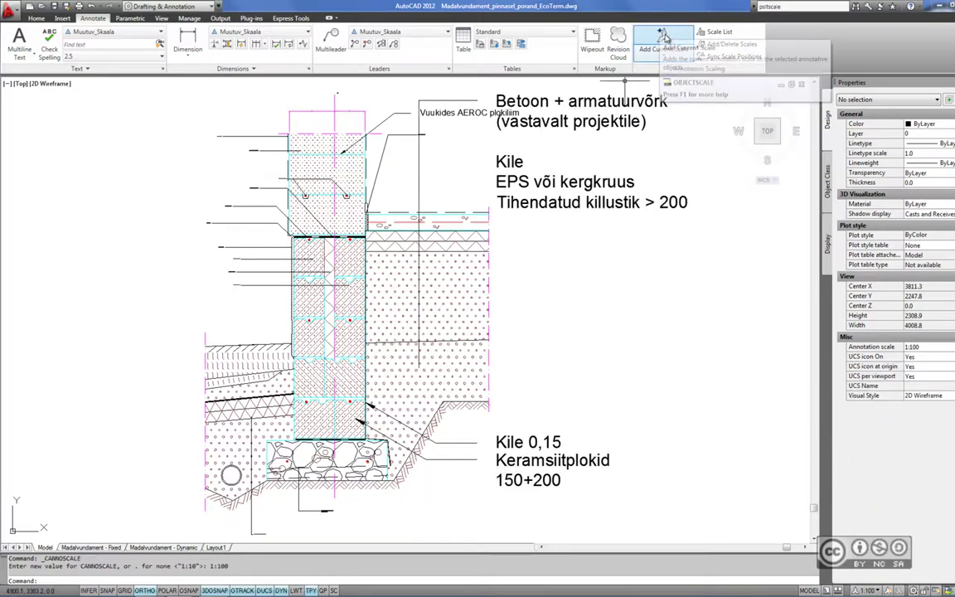
Set the annotation scale back to 1:10 and select the Vuukides AEROC plokiliim multileader.
{"action": "left_click", "coordinate": [870, 590]}
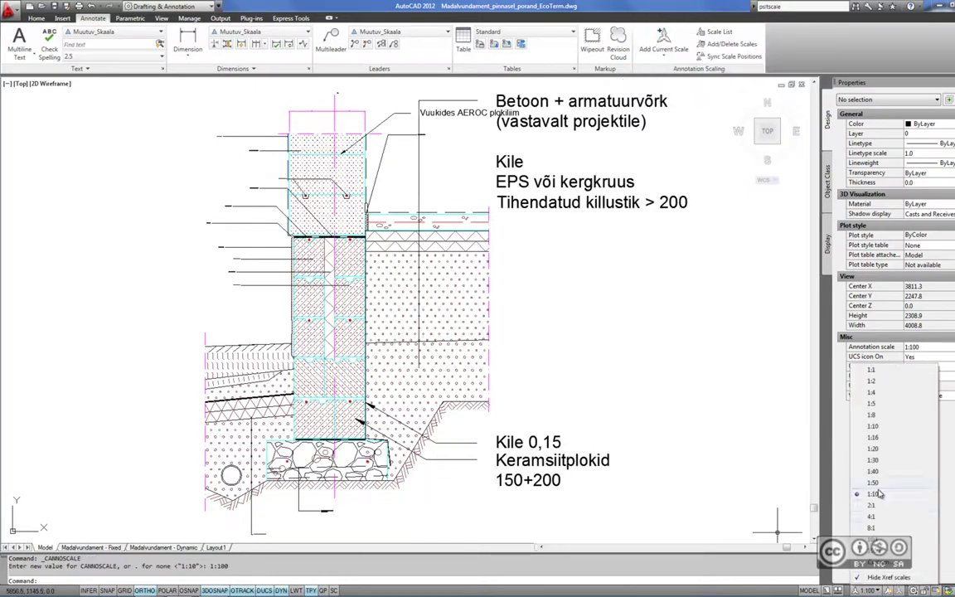
{"action": "left_click", "coordinate": [873, 427]}
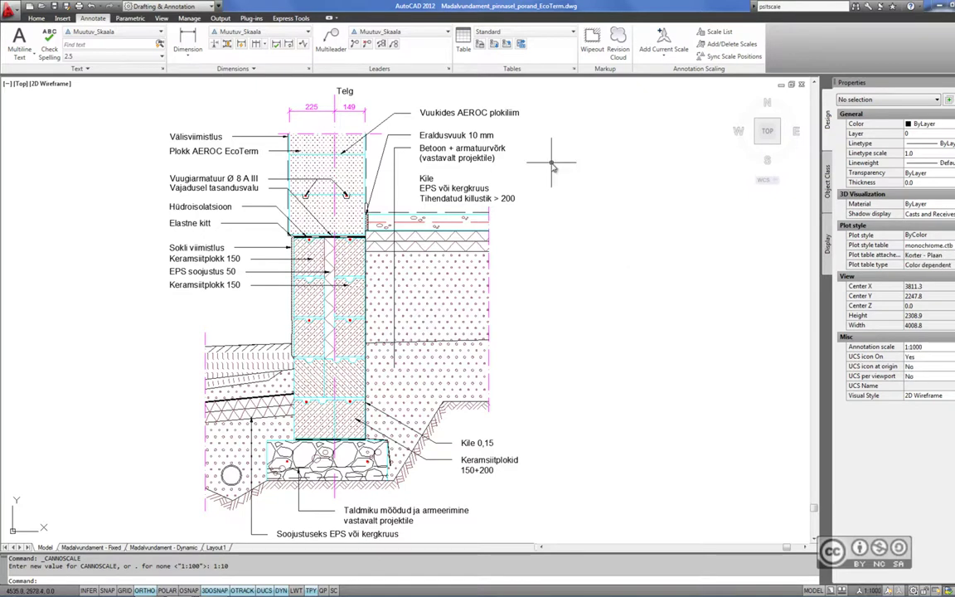
{"action": "scroll", "coordinate": [539, 179], "scroll_direction": "down", "scroll_amount": 1}
{"action": "scroll", "coordinate": [528, 194], "scroll_direction": "down", "scroll_amount": 1}
{"action": "scroll", "coordinate": [528, 193], "scroll_direction": "up", "scroll_amount": 2}
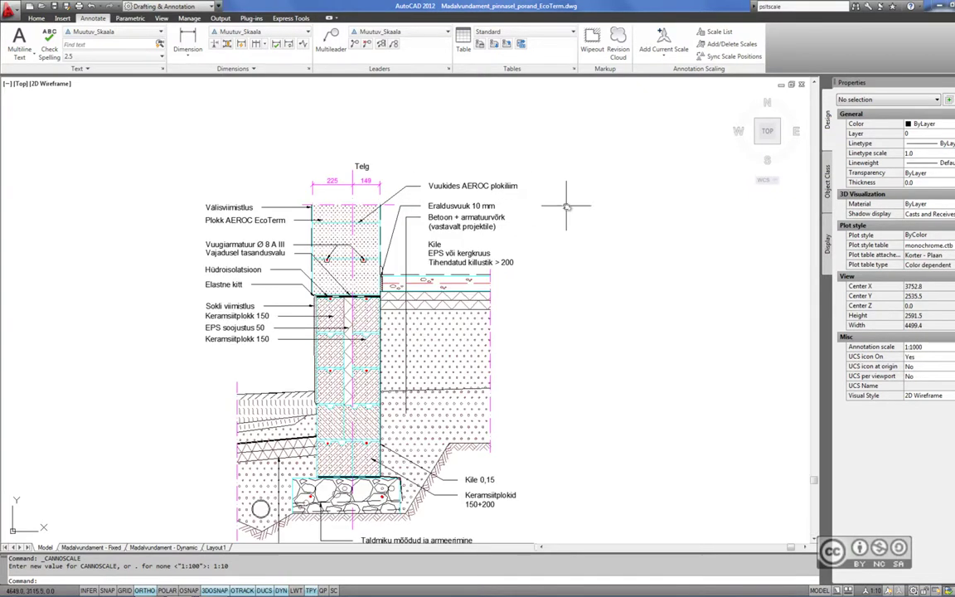
{"action": "left_click", "coordinate": [476, 183]}
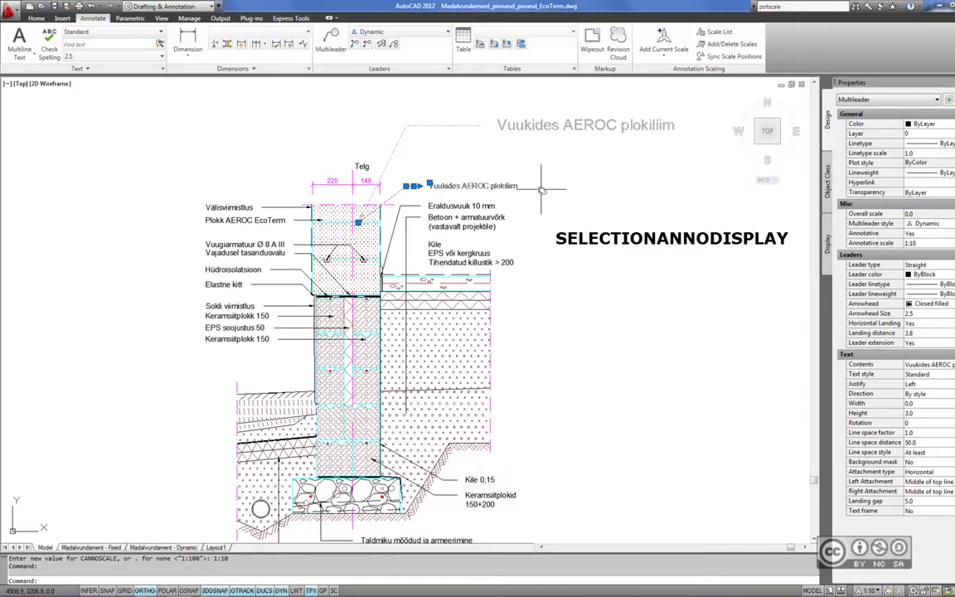
Set SELECTIONANNODISPLAY to 0 and select the leader to see its hidden scale representations.
{"action": "type", "text": "SELECTIONANNODISPLAY"}
{"action": "key", "text": "Return"}
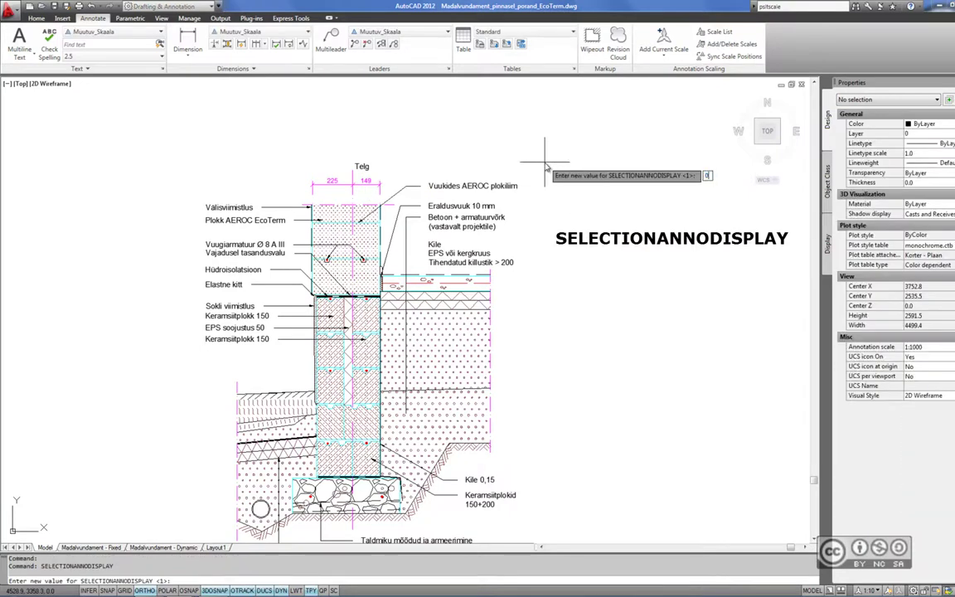
{"action": "type", "text": "0"}
{"action": "key", "text": "Return"}
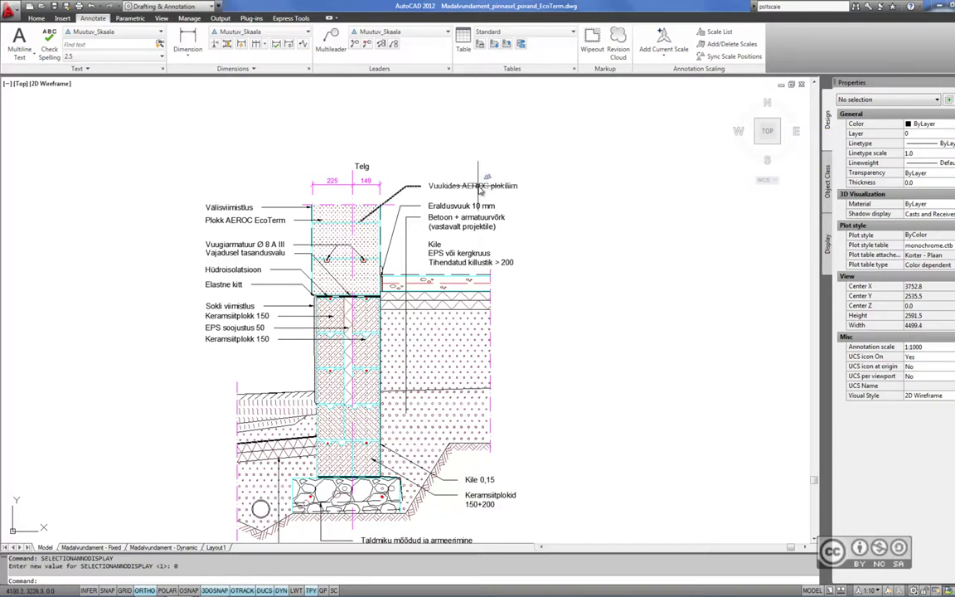
{"action": "left_click", "coordinate": [431, 184]}
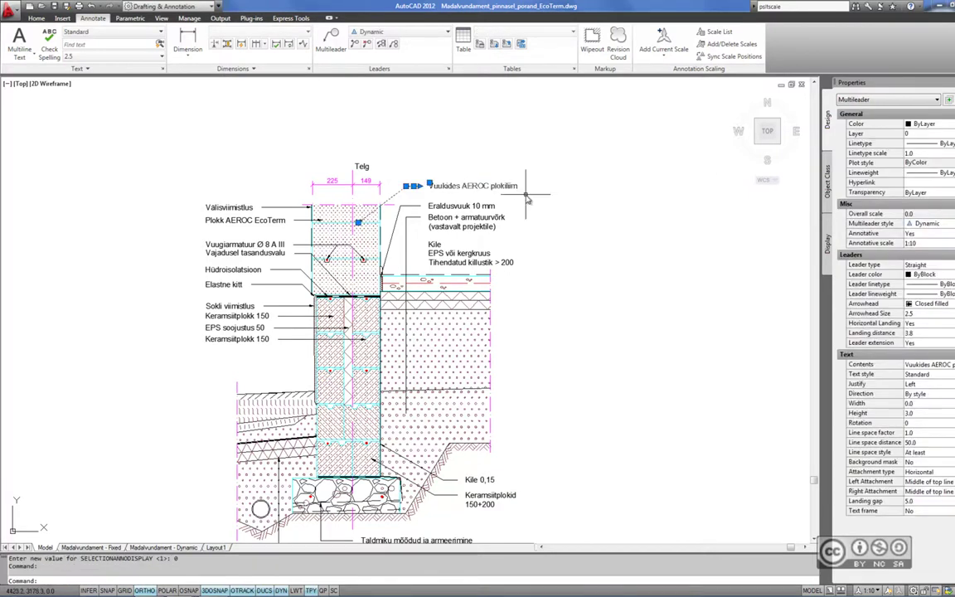
{"action": "key", "text": "Escape"}
Reselect the leader to recheck its annotation display, then clear the selection.
{"action": "type", "text": "anno"}
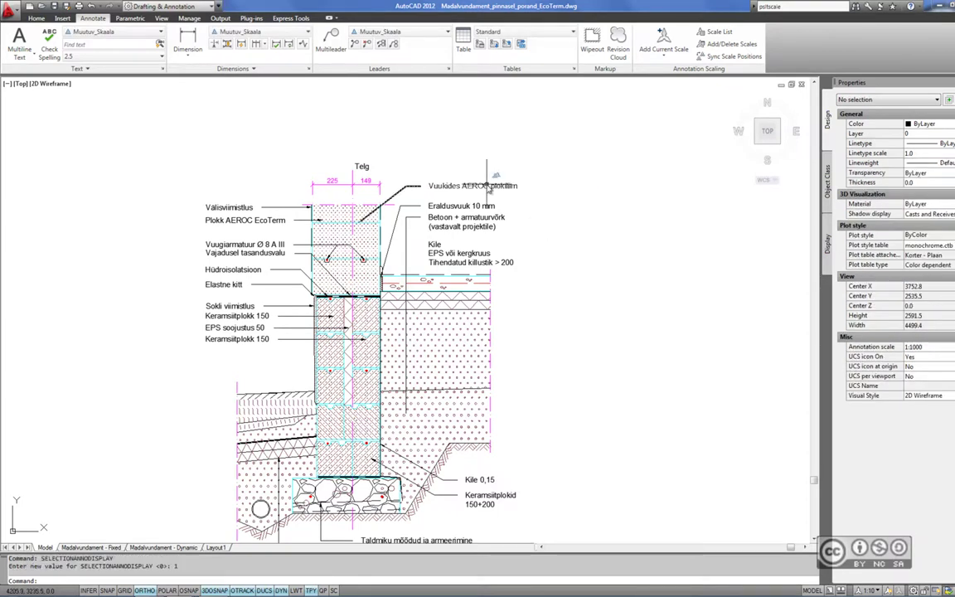
{"action": "left_click", "coordinate": [488, 185]}
{"action": "key", "text": "Escape"}
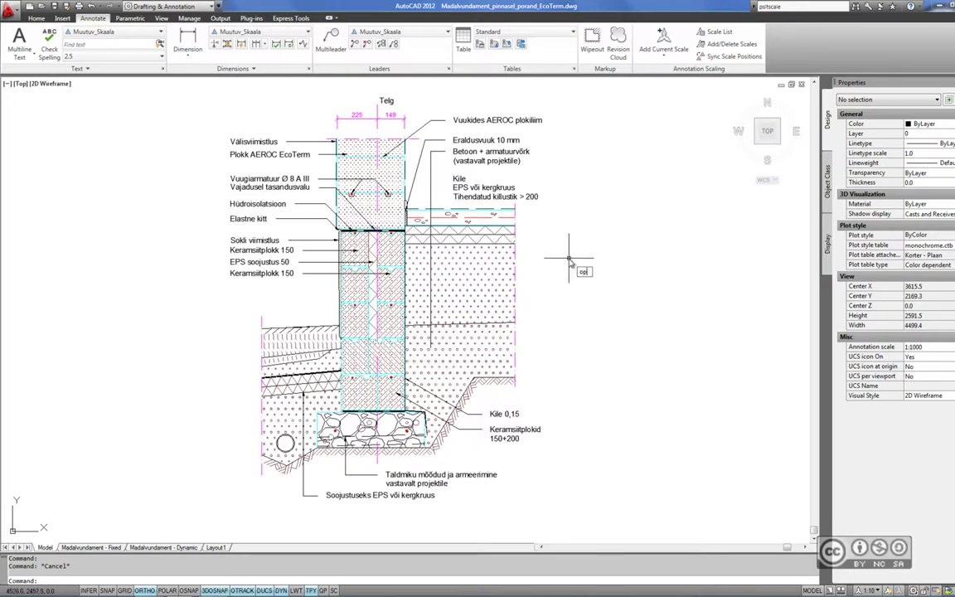
{"action": "type", "text": "op"}
{"action": "key", "text": "Return"}
{"action": "left_click", "coordinate": [321, 177]}
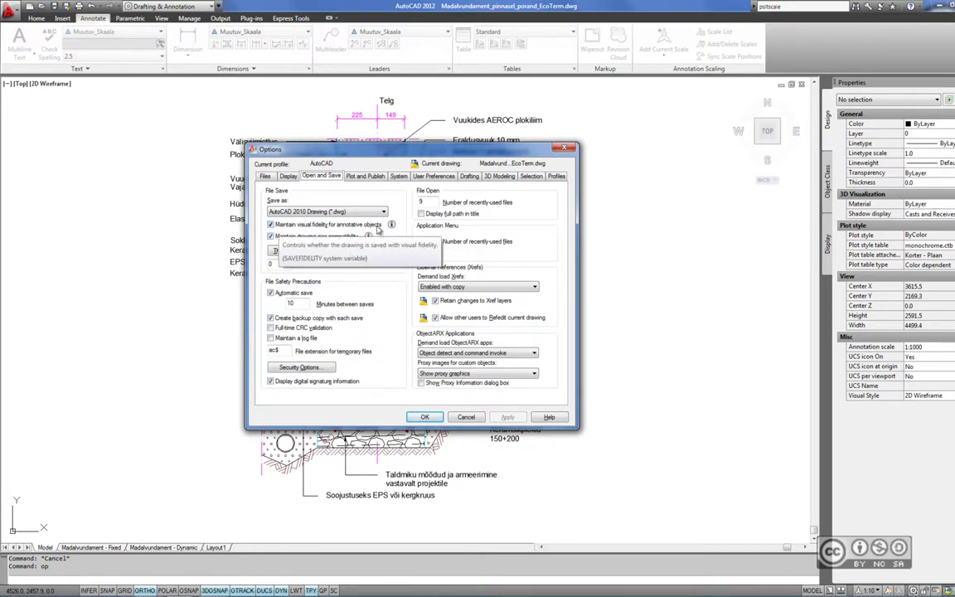
{"action": "mouse_move", "coordinate": [343, 228]}
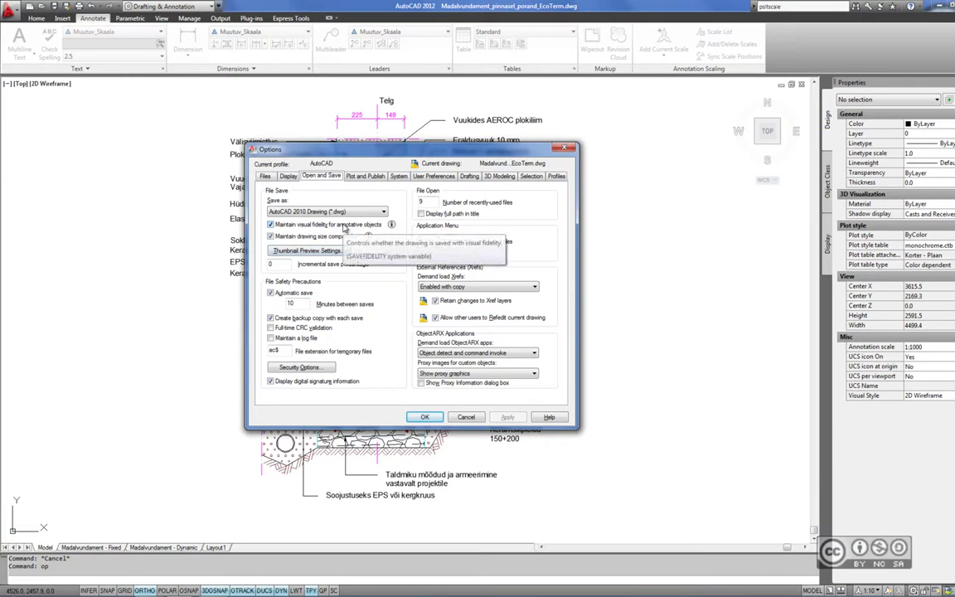
{"action": "left_click_drag", "start_coordinate": [343, 148], "coordinate": [543, 182]}
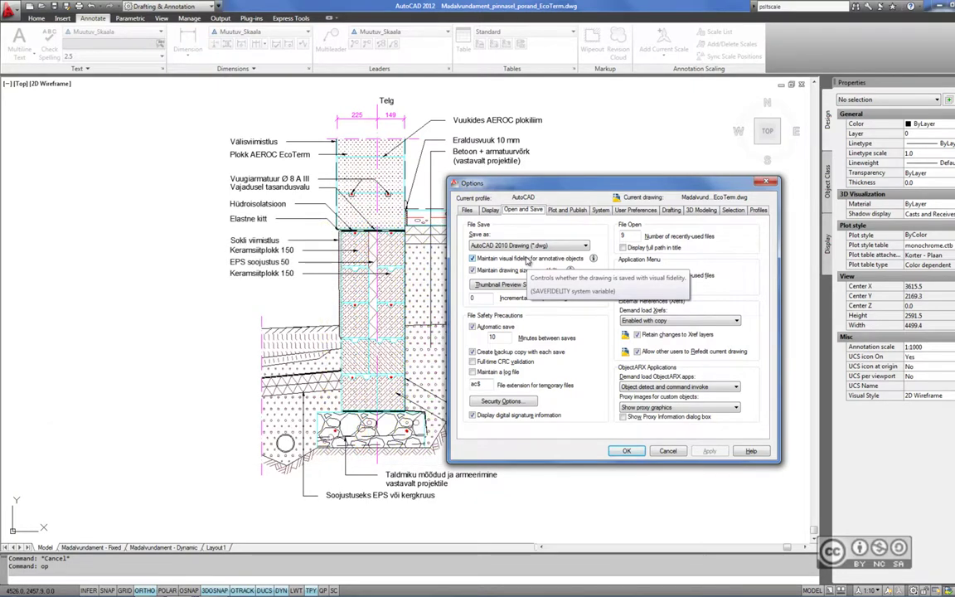
{"action": "left_click", "coordinate": [668, 451]}
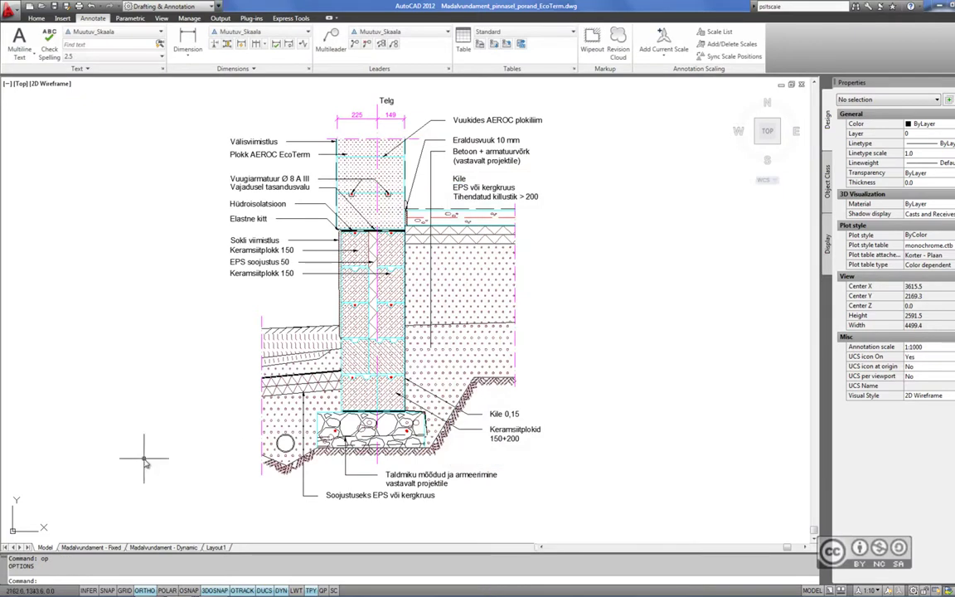
Switch to the Madalvundament - Dynamic layout with its 1:10 and 1:20 viewports.
{"action": "left_click", "coordinate": [155, 548]}
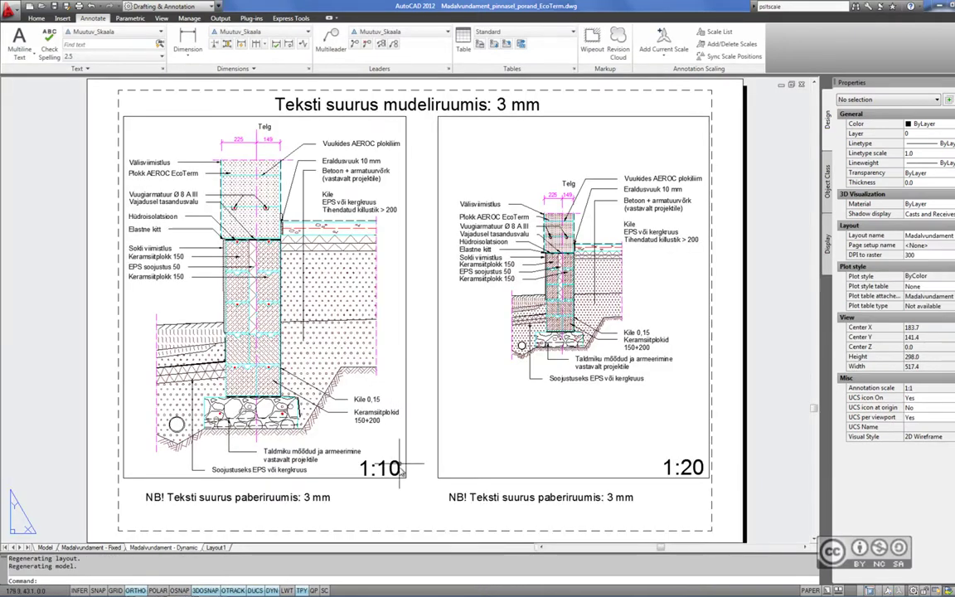